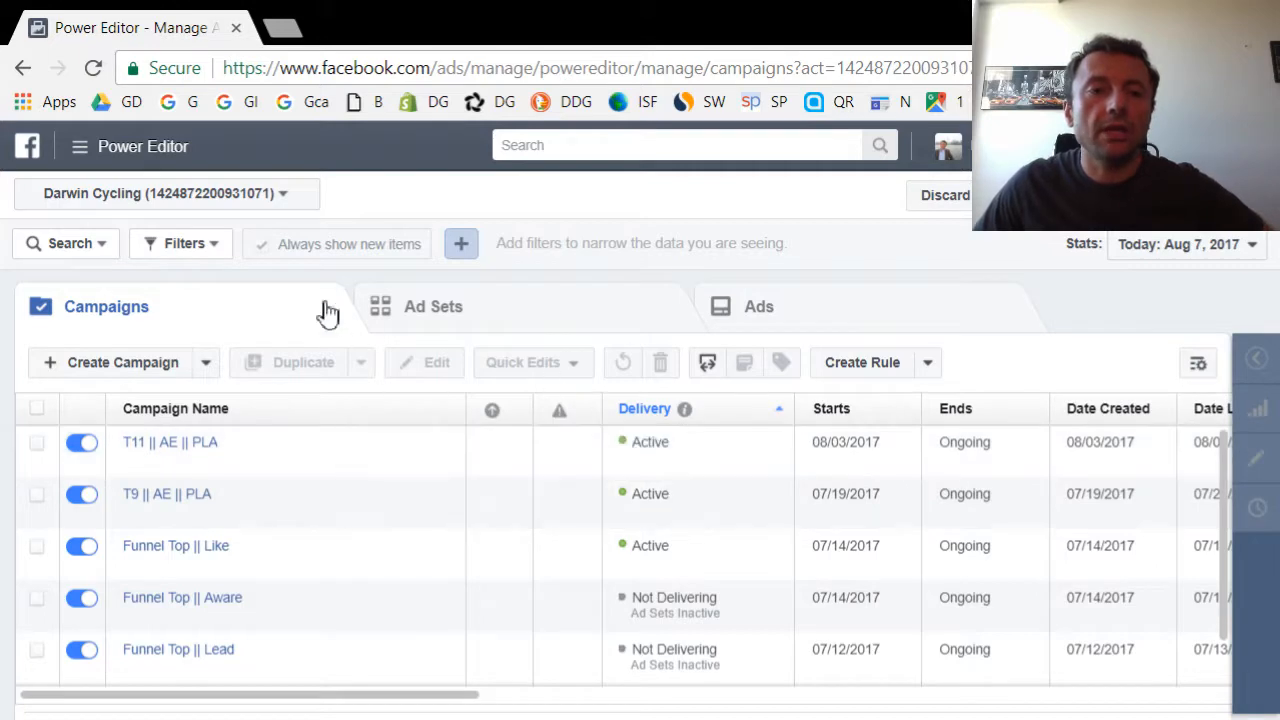
# Step: Open Power Editor from the full list of advertising tools
pyautogui.click(80, 155)
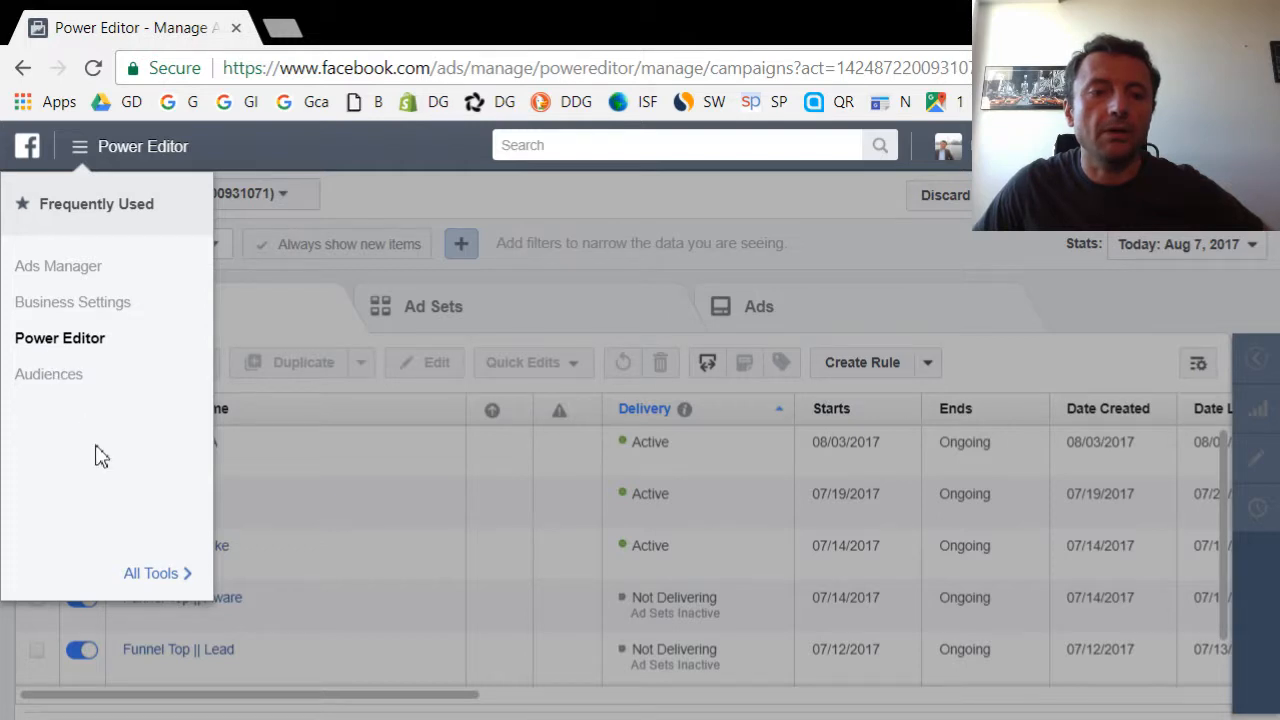
pyautogui.click(155, 575)
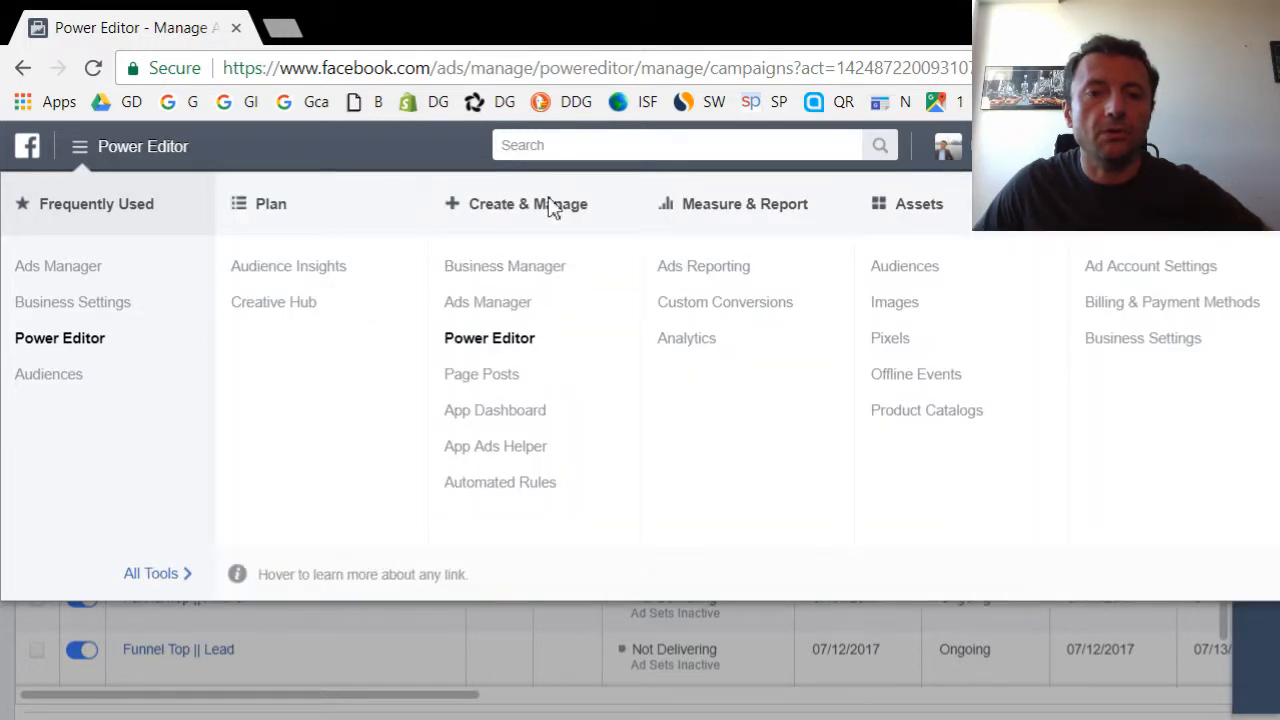
pyautogui.click(489, 340)
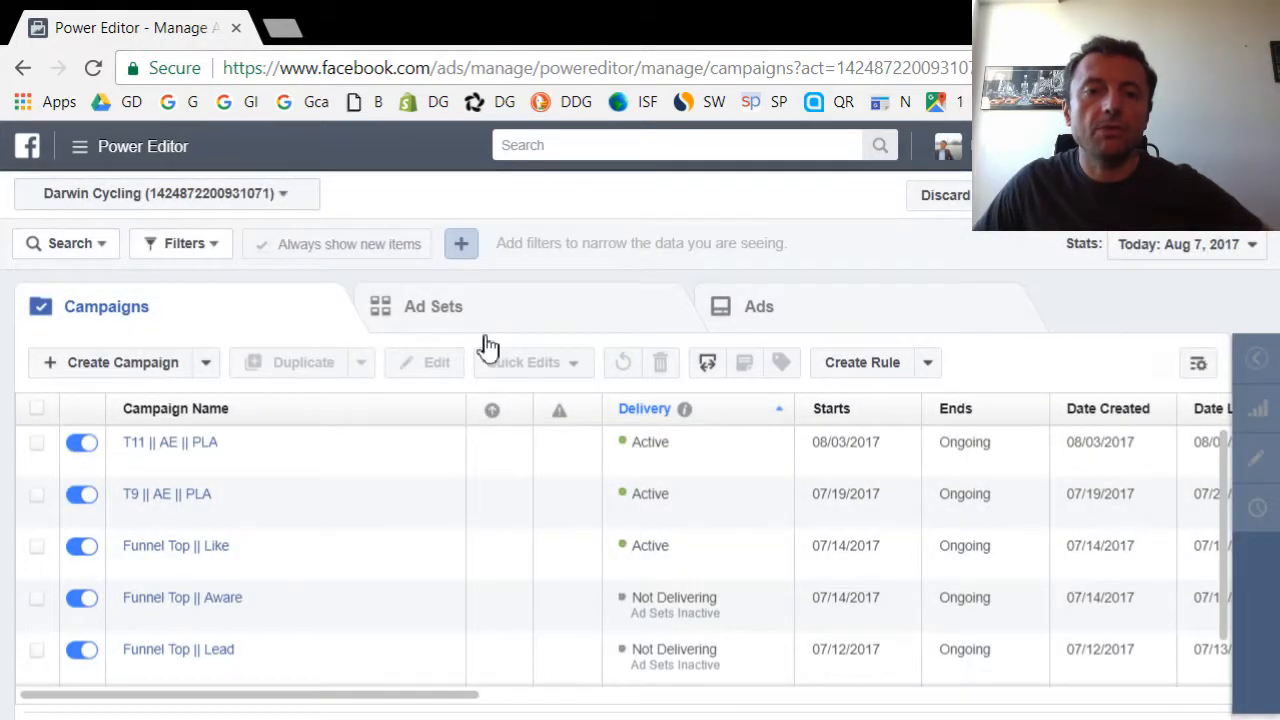
# Step: Start a new campaign and name it "T20 || PLA || FB Page 1"
pyautogui.click(206, 368)
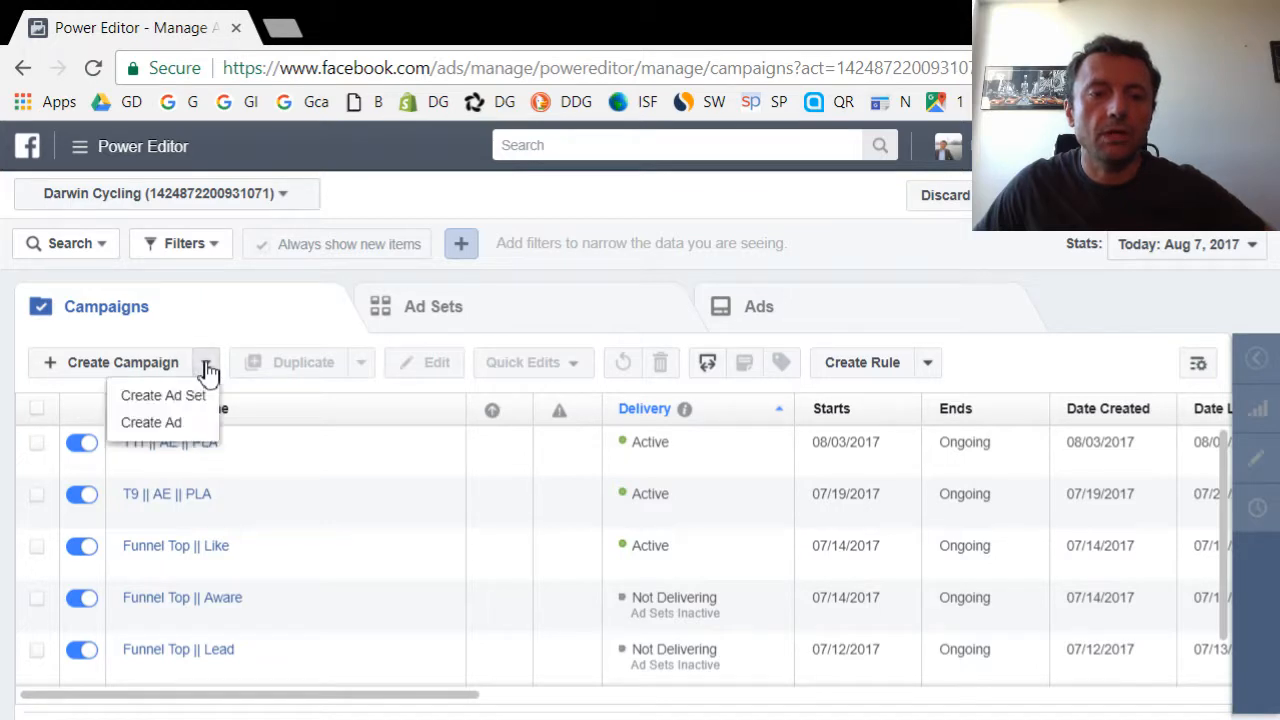
pyautogui.click(155, 366)
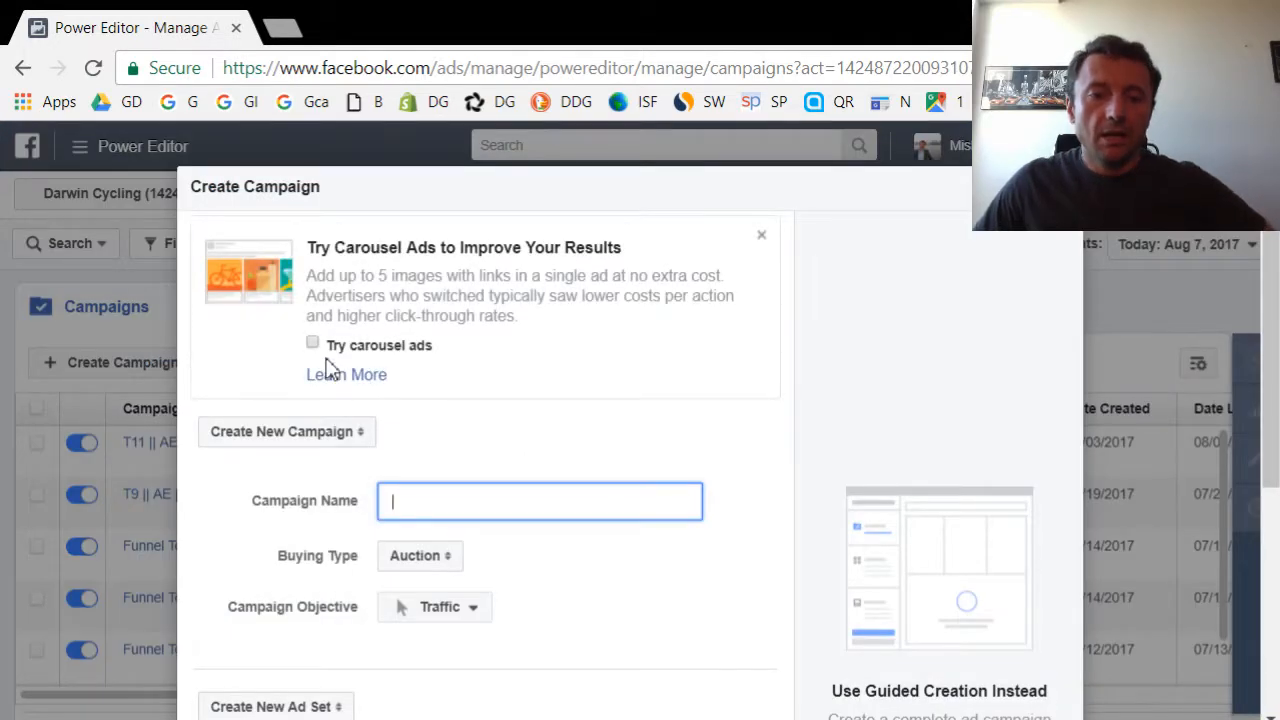
pyautogui.scroll(-3, 306, 409)
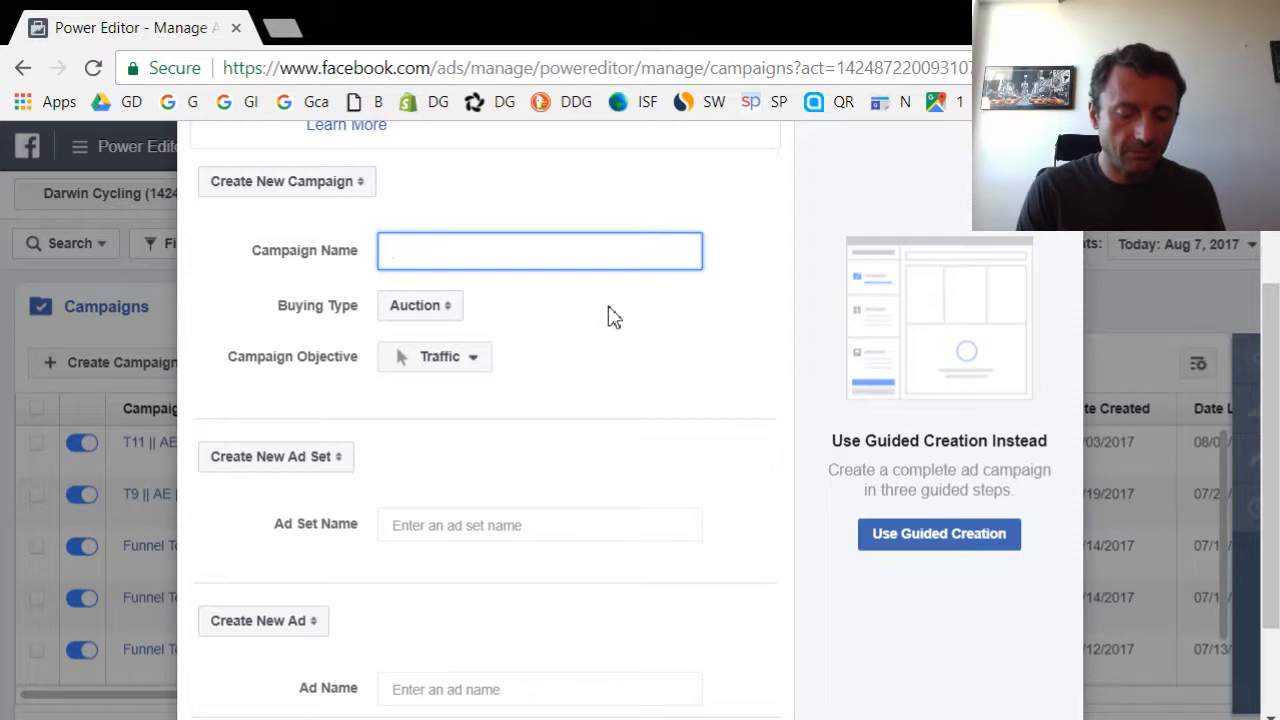
pyautogui.write('T20 || PLA || FB Page 1')
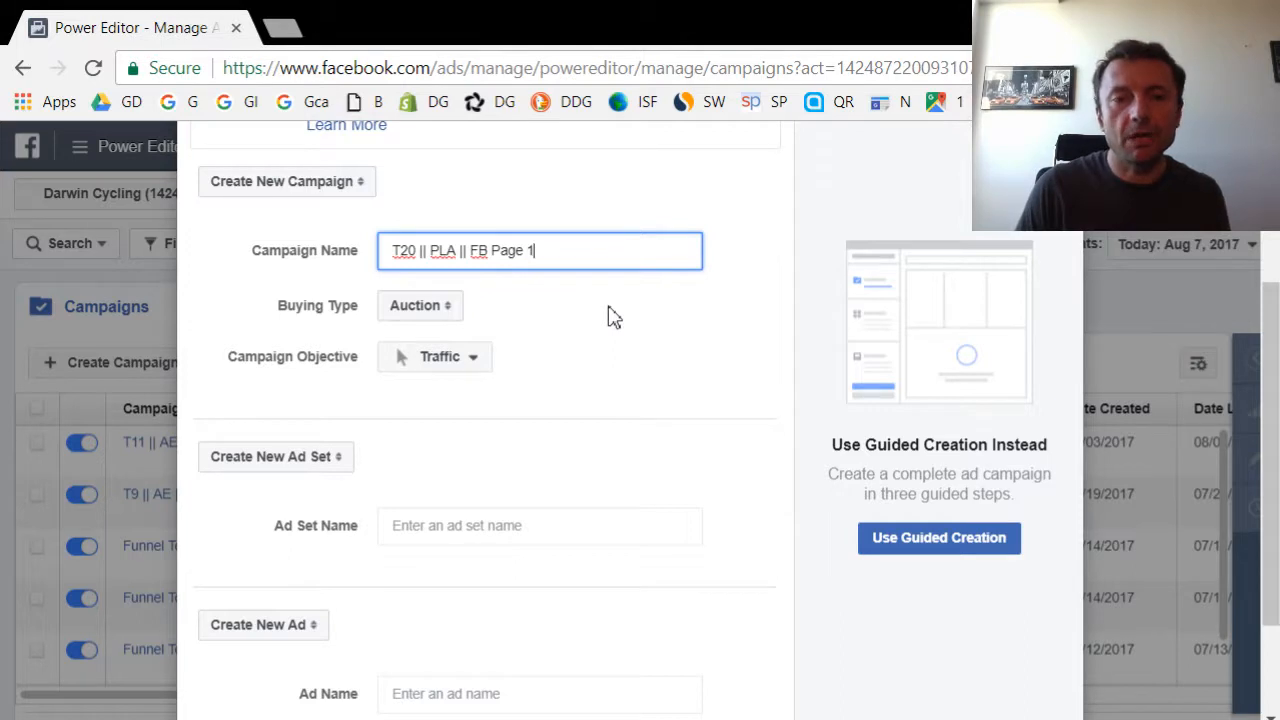
# Step: Reuse the campaign name as the name of the new ad set and the new ad
pyautogui.hotkey('ctrl', 'a')
pyautogui.hotkey('ctrl', 'c')
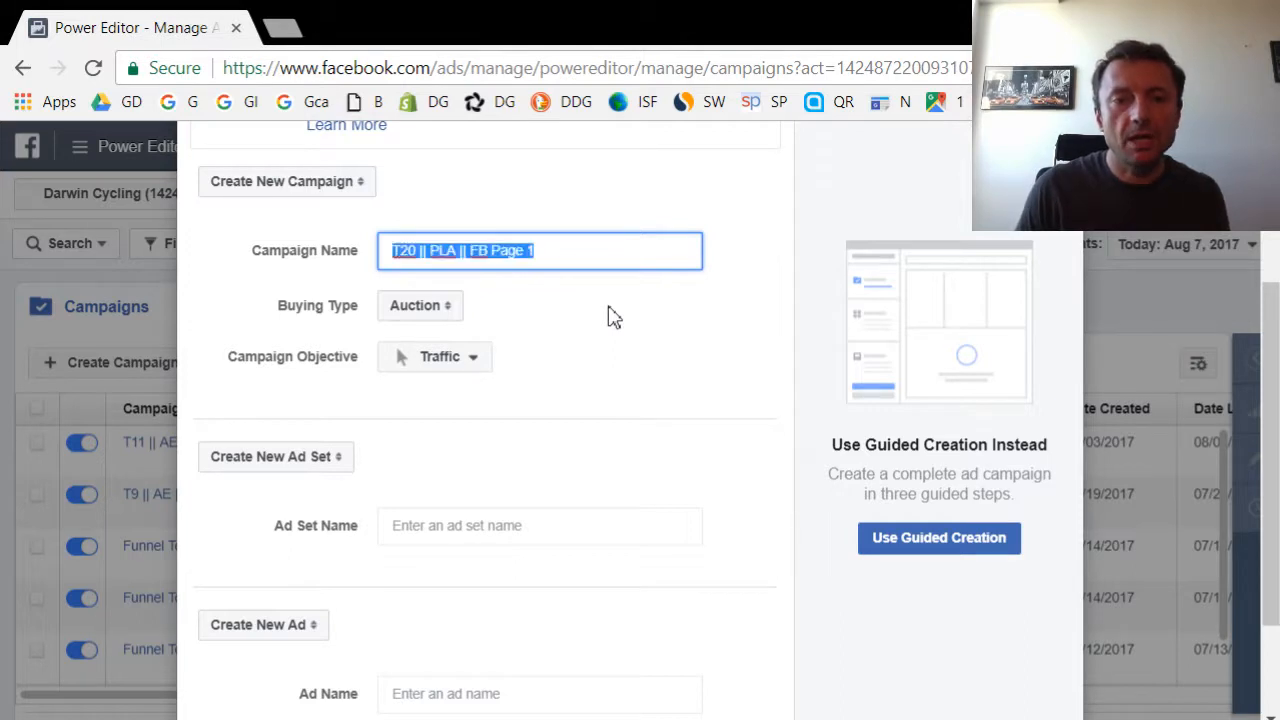
pyautogui.scroll(-3, 543, 357)
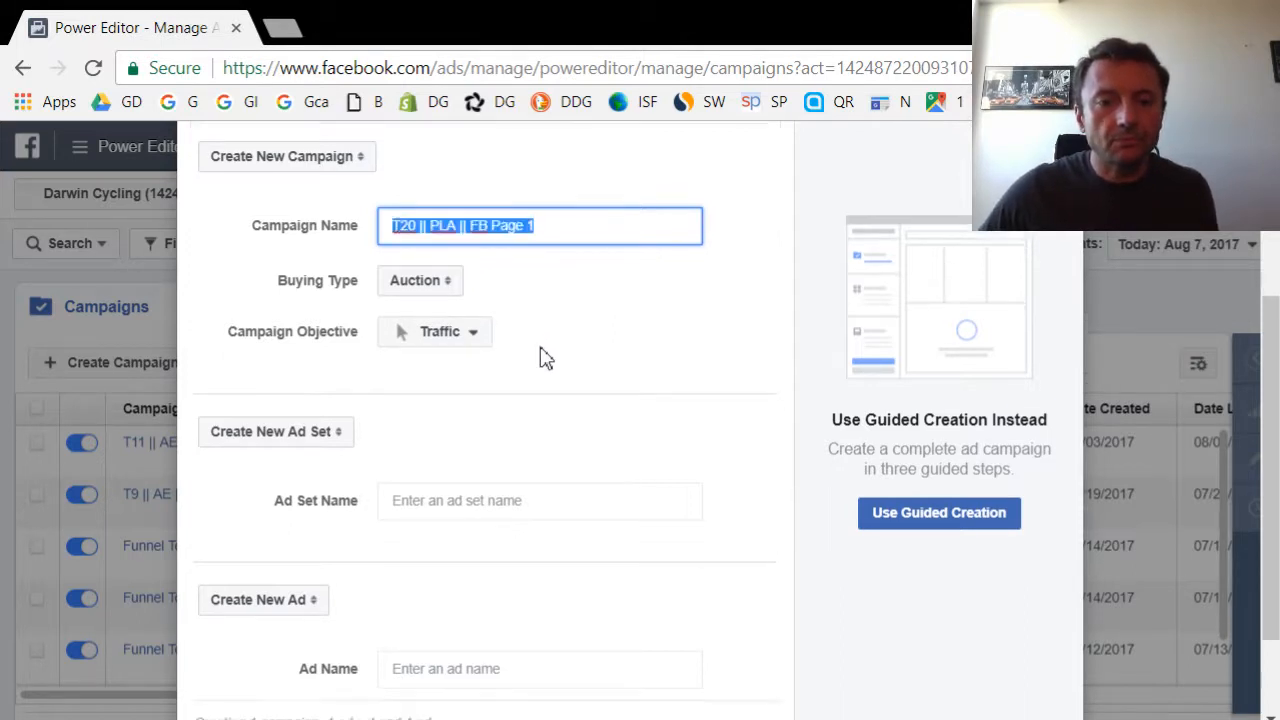
pyautogui.click(438, 383)
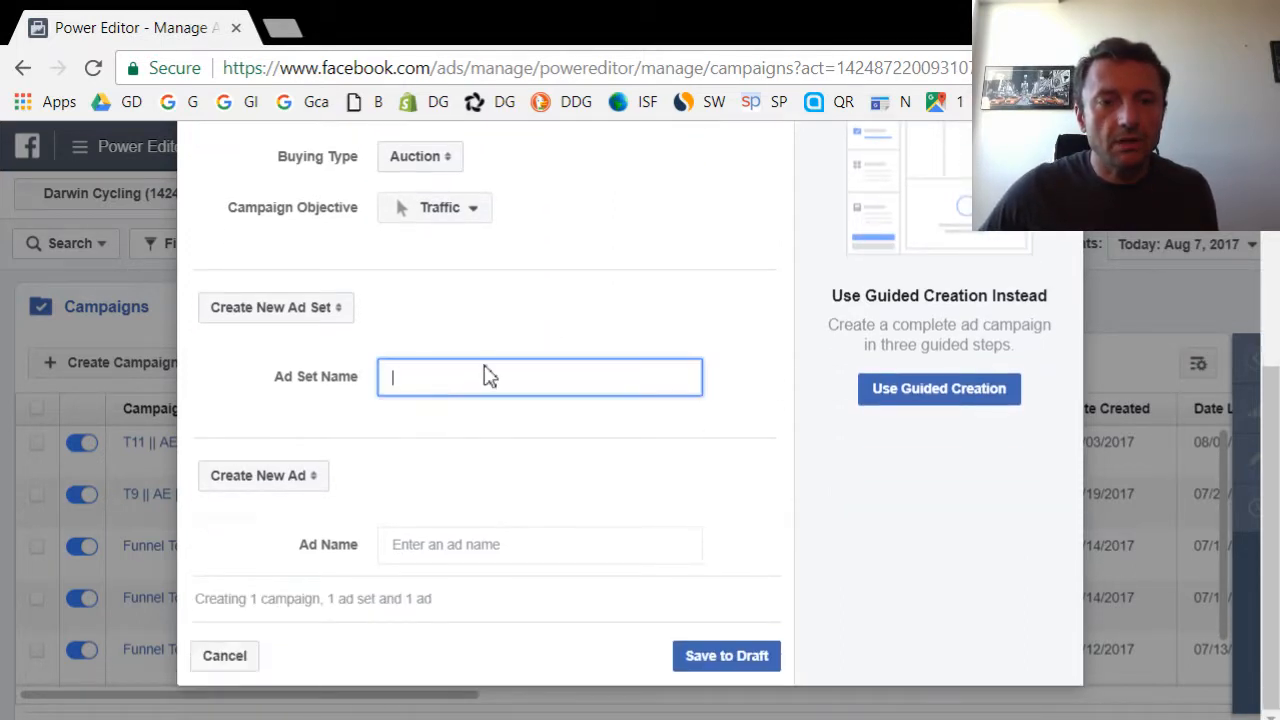
pyautogui.hotkey('ctrl', 'v')
pyautogui.click(474, 557)
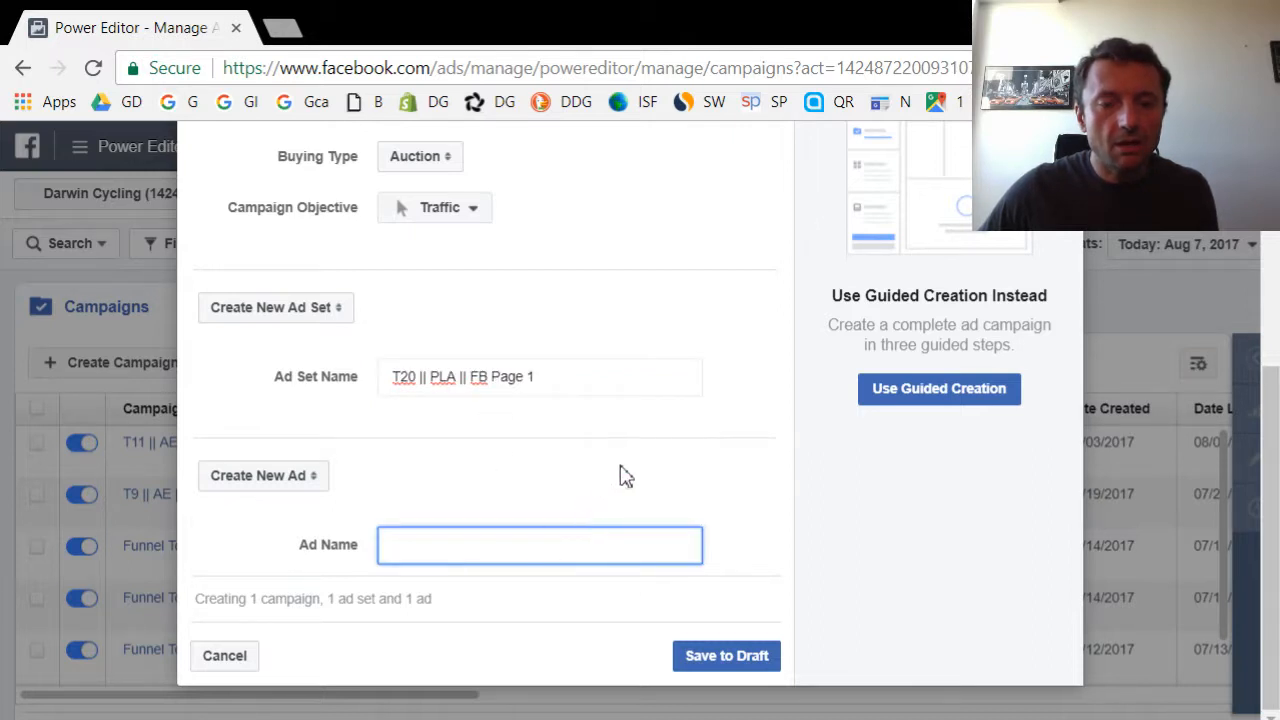
pyautogui.hotkey('ctrl', 'v')
# Step: Set the campaign objective to Page likes
pyautogui.scroll(3, 570, 480)
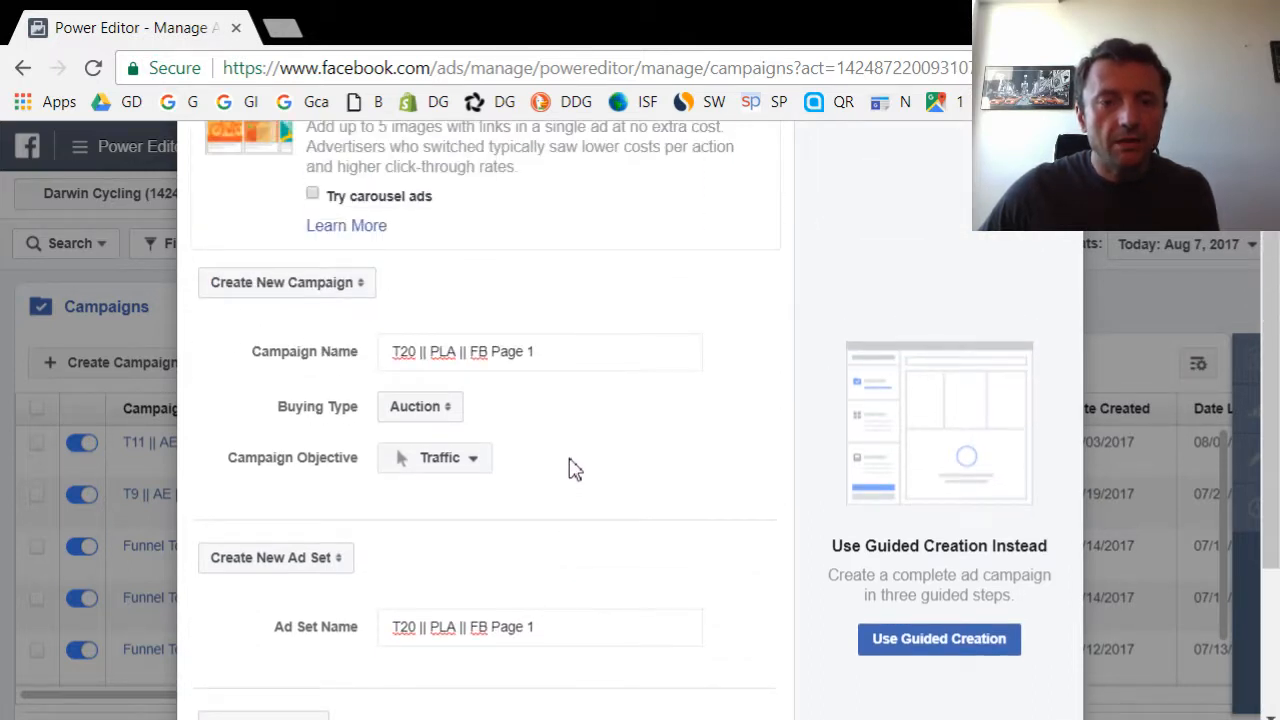
pyautogui.click(477, 468)
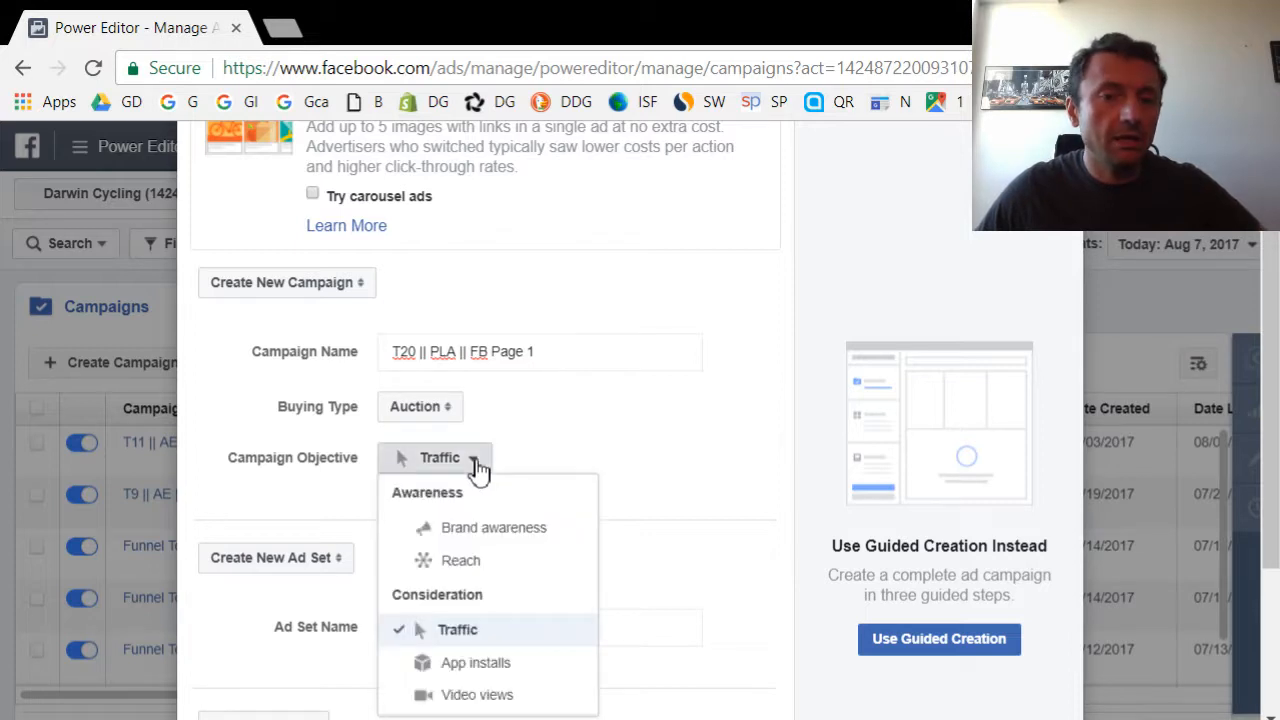
pyautogui.scroll(-3, 594, 486)
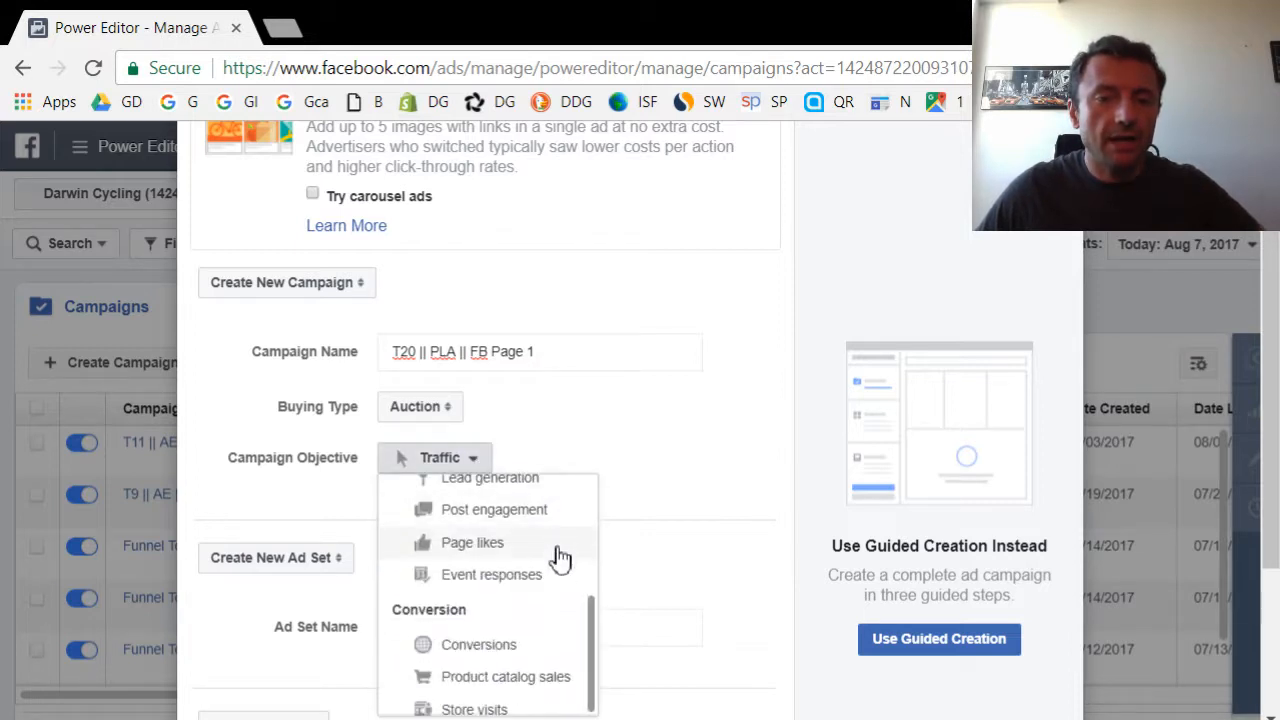
pyautogui.scroll(3, 558, 560)
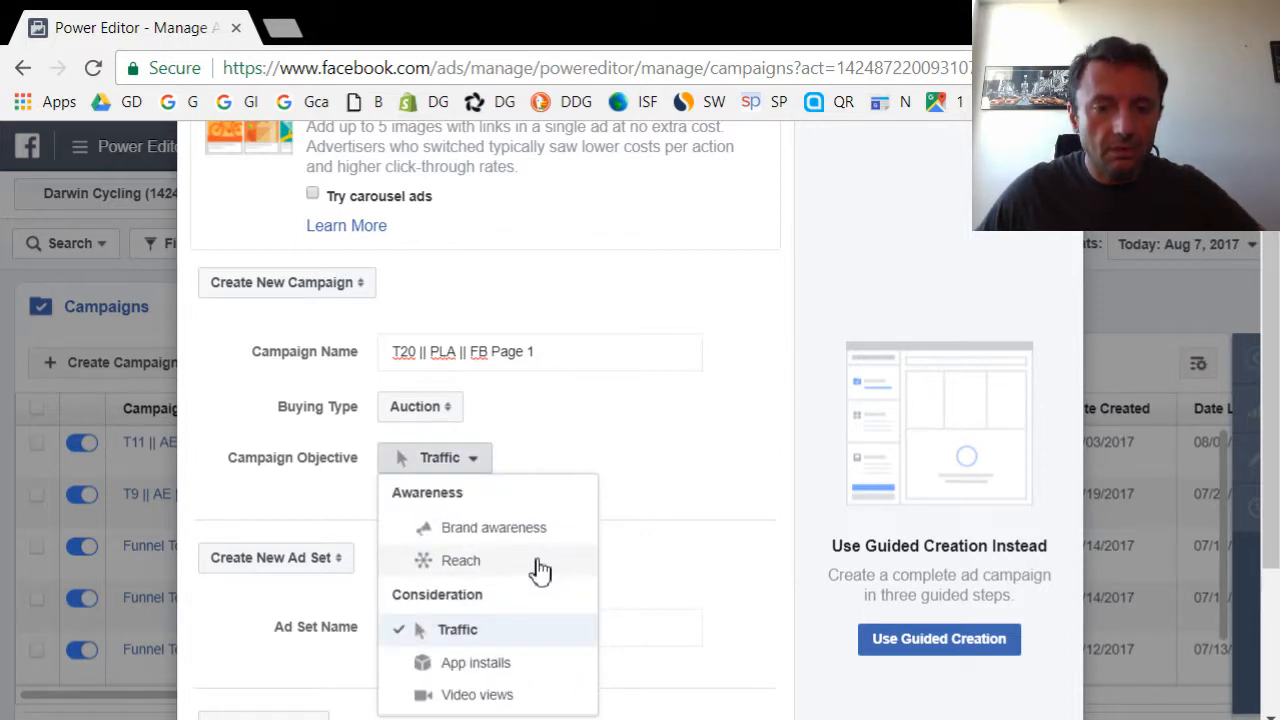
pyautogui.scroll(-2, 538, 569)
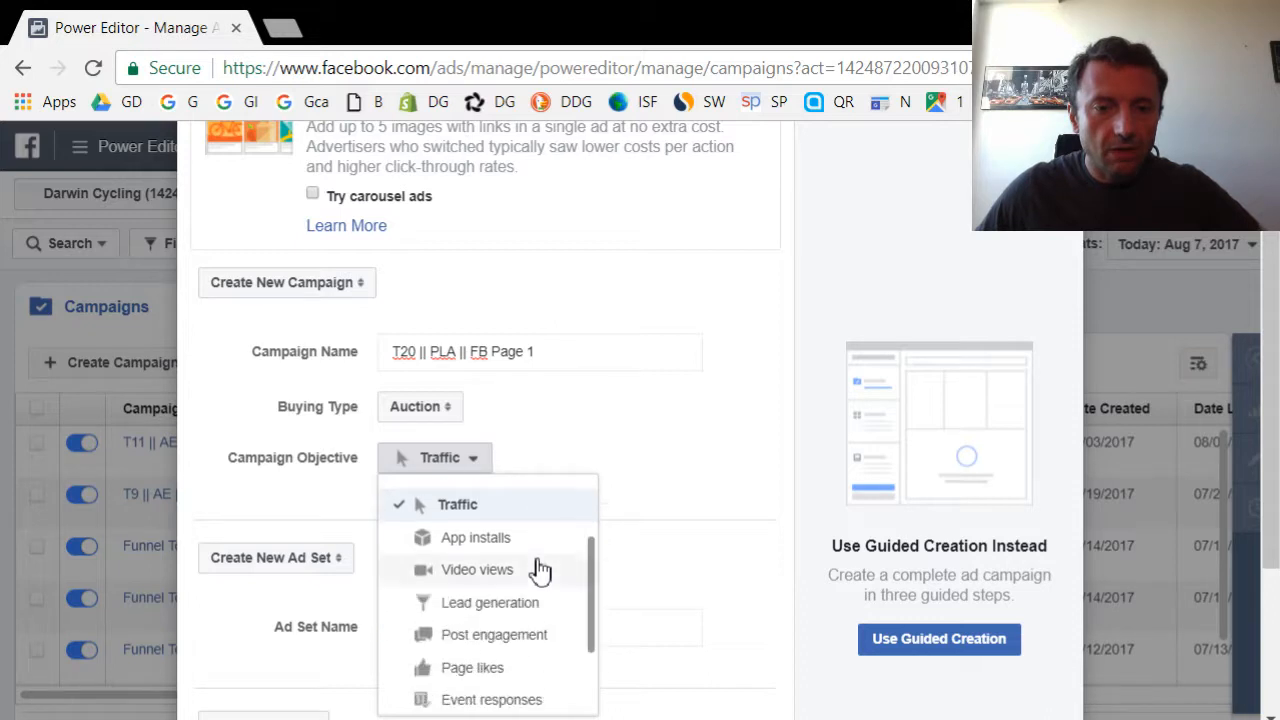
pyautogui.click(482, 668)
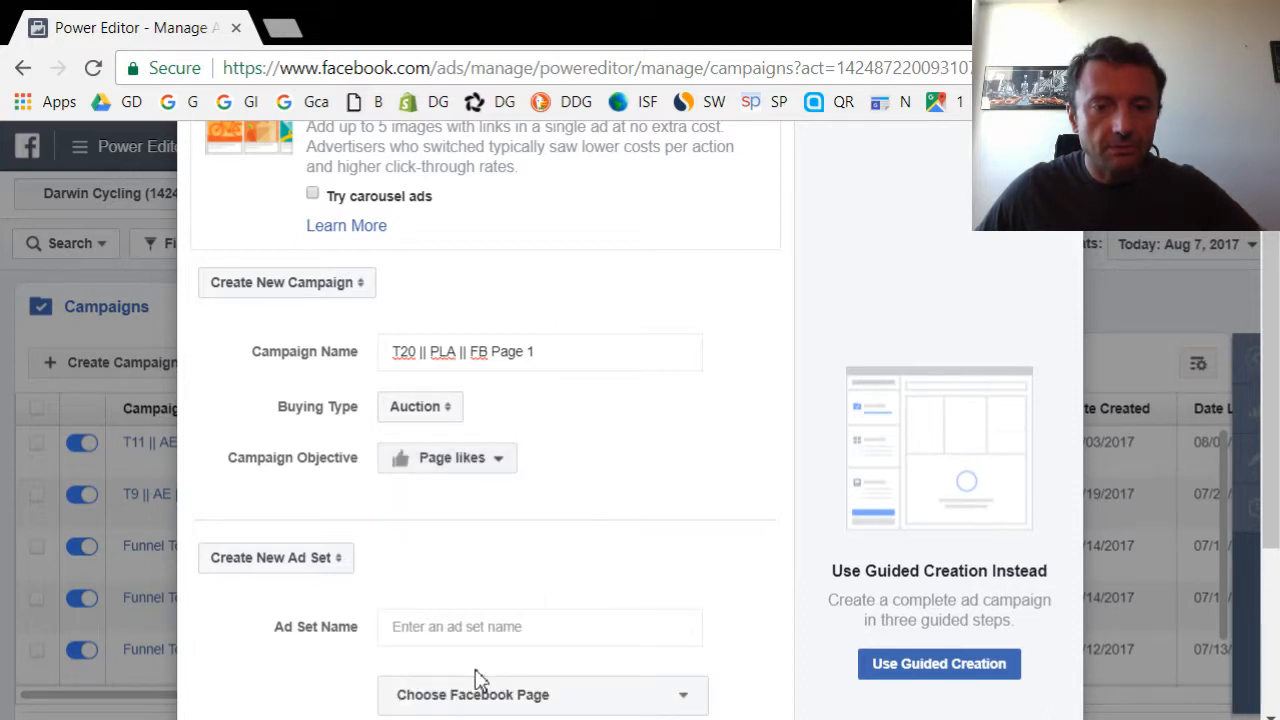
# Step: Choose Darwin Cycling as the Facebook page for the new ad set
pyautogui.scroll(-1, 589, 531)
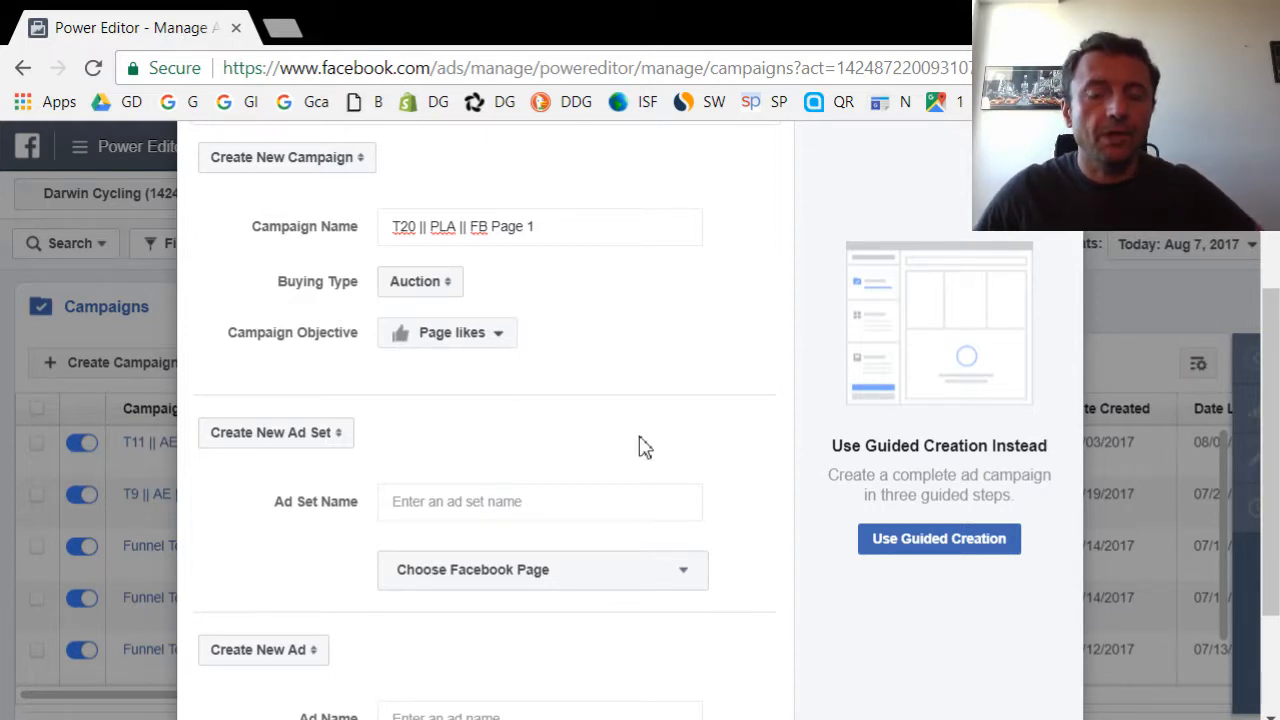
pyautogui.scroll(-2, 743, 510)
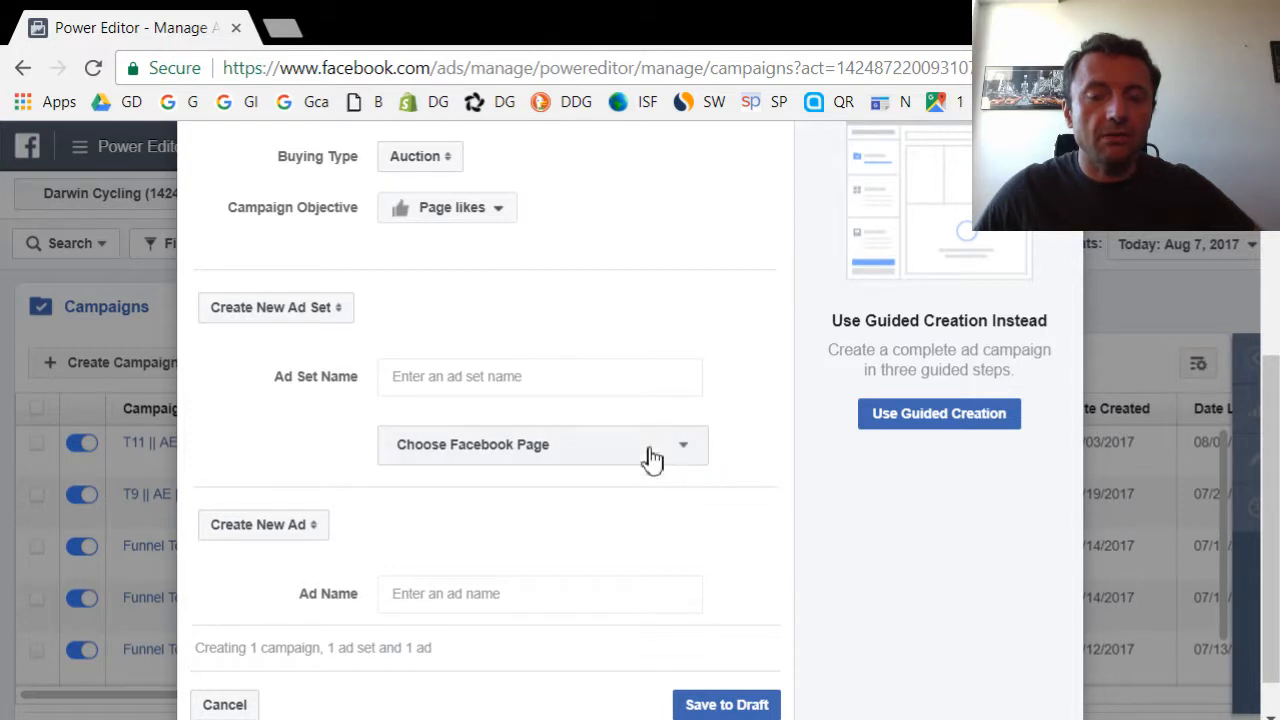
pyautogui.scroll(-1, 760, 470)
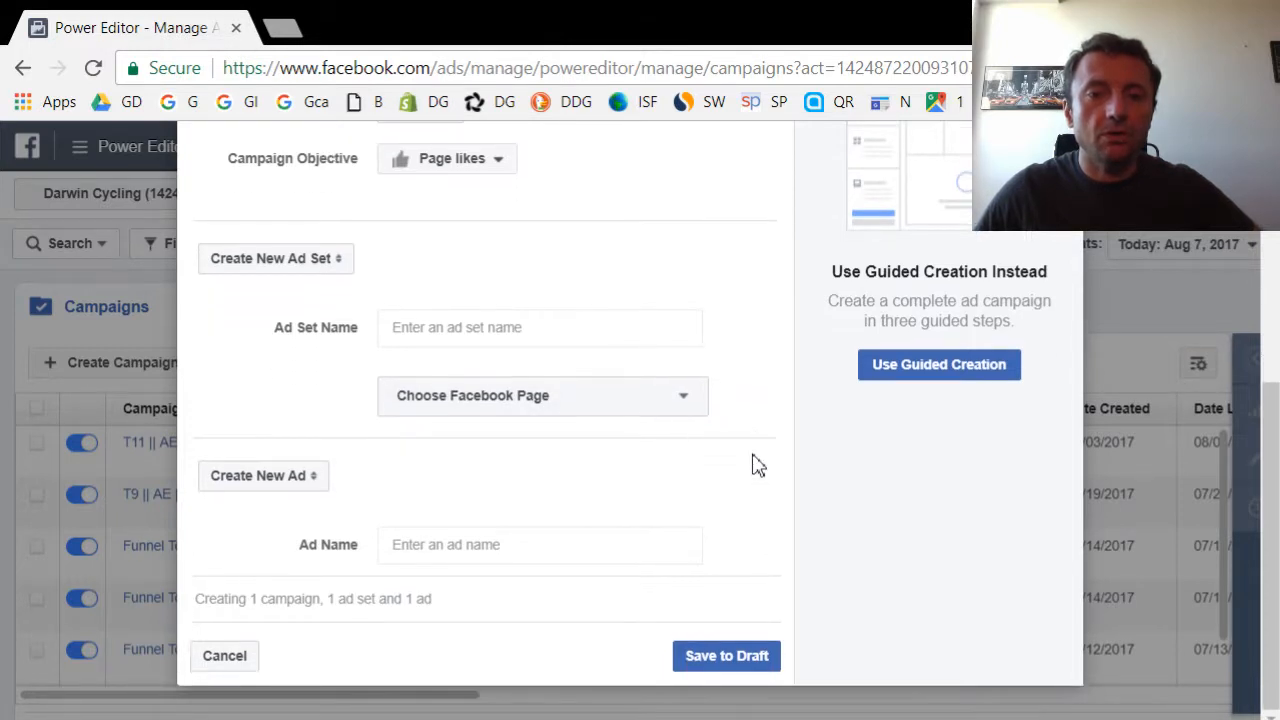
pyautogui.click(699, 408)
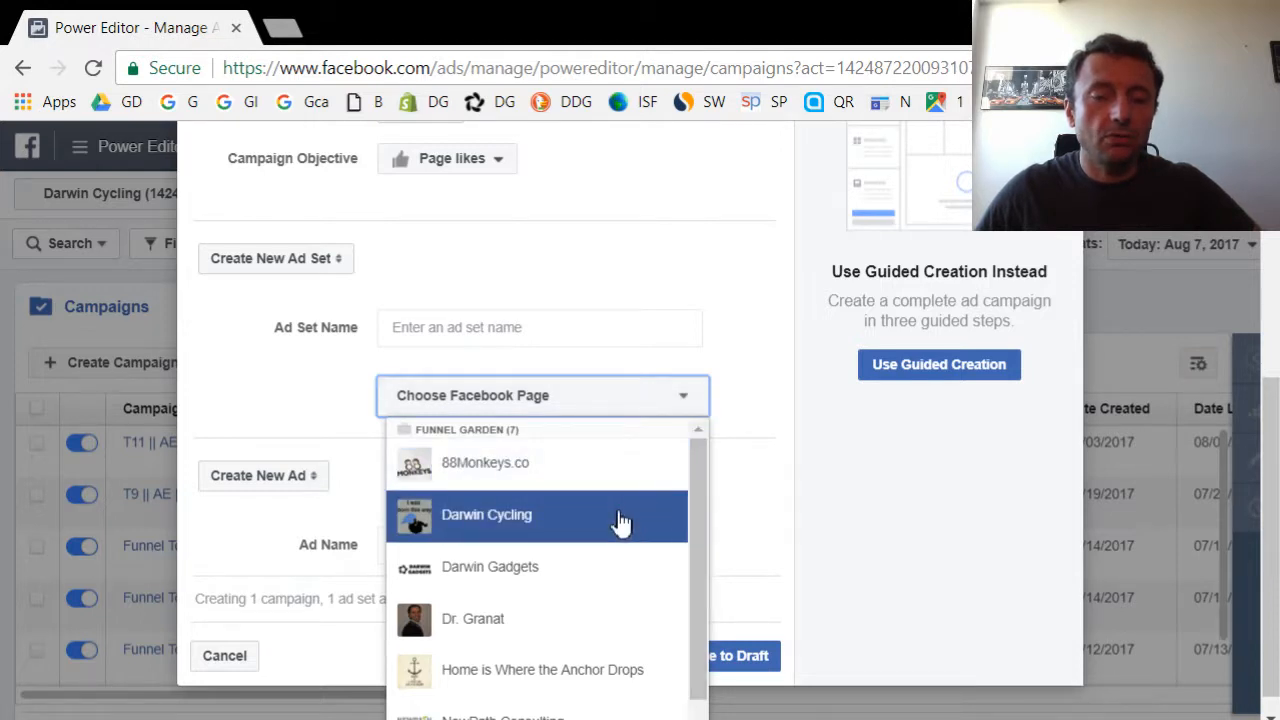
pyautogui.click(621, 521)
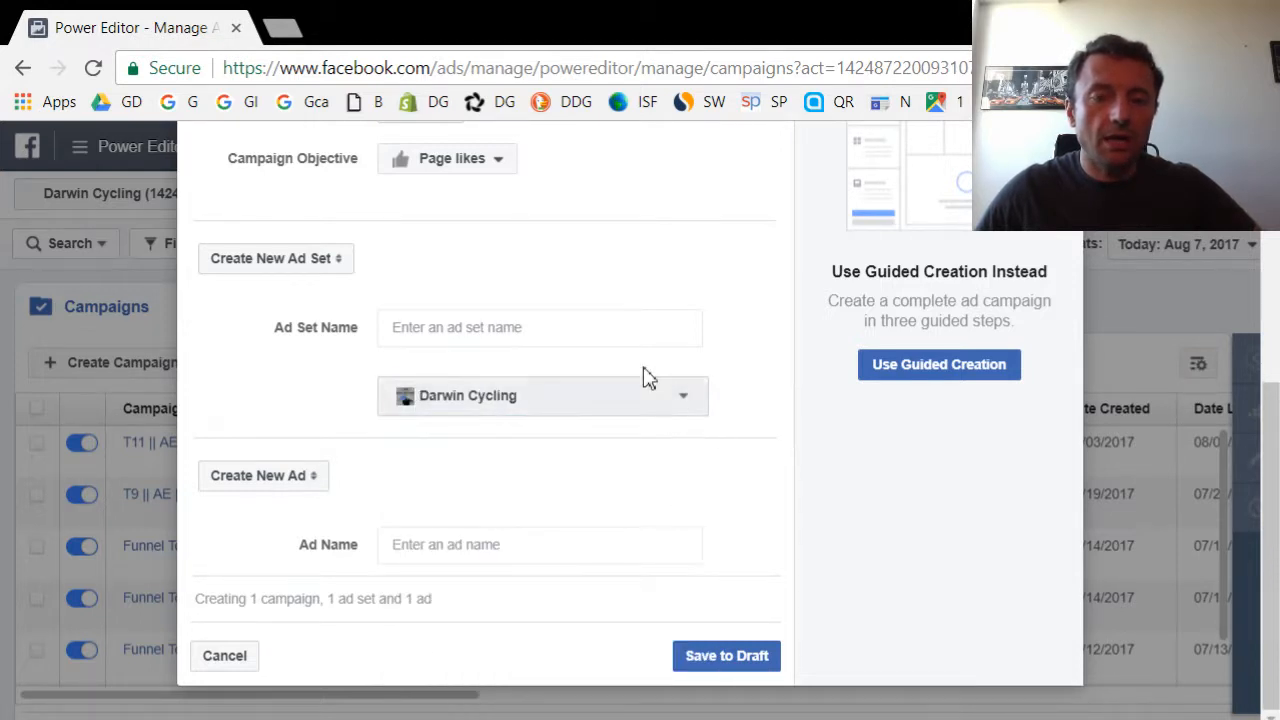
# Step: Copy the campaign name "T20 || PLA || FB Page 1" to the ad set and ad names, and save the campaign to draft
pyautogui.scroll(3, 651, 351)
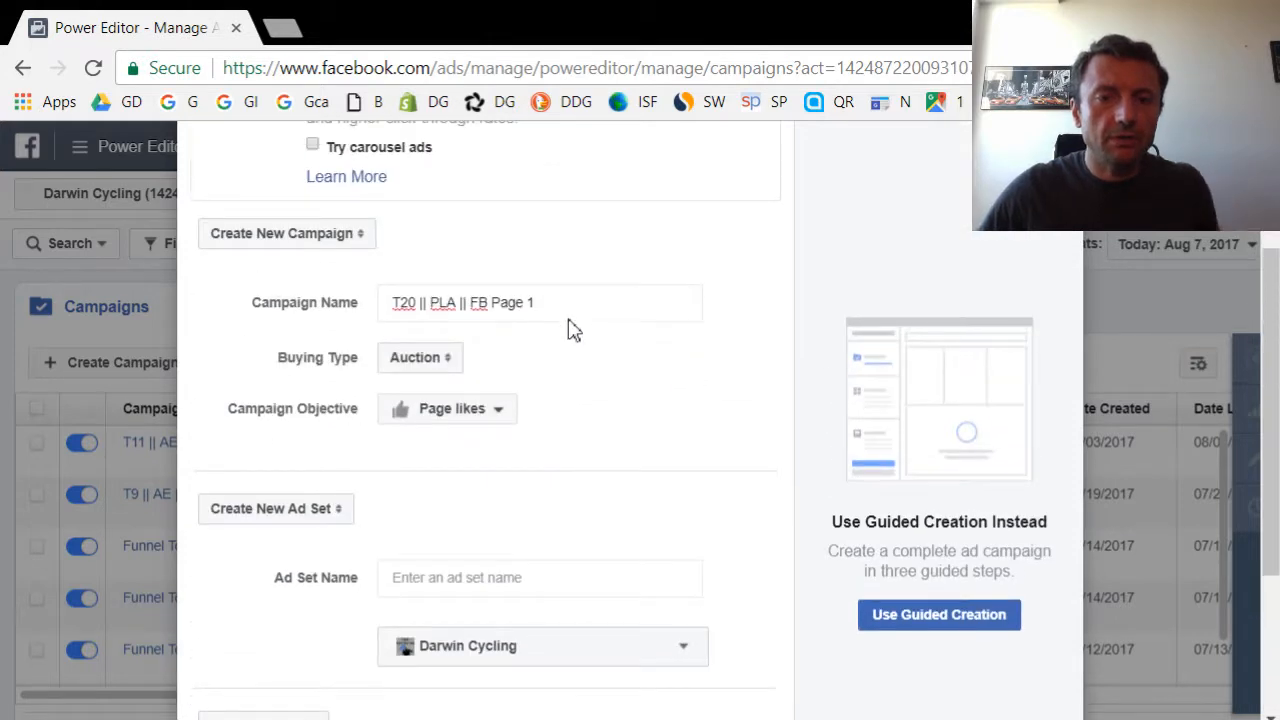
pyautogui.tripleClick(400, 302)
pyautogui.hotkey('ctrl', 'c')
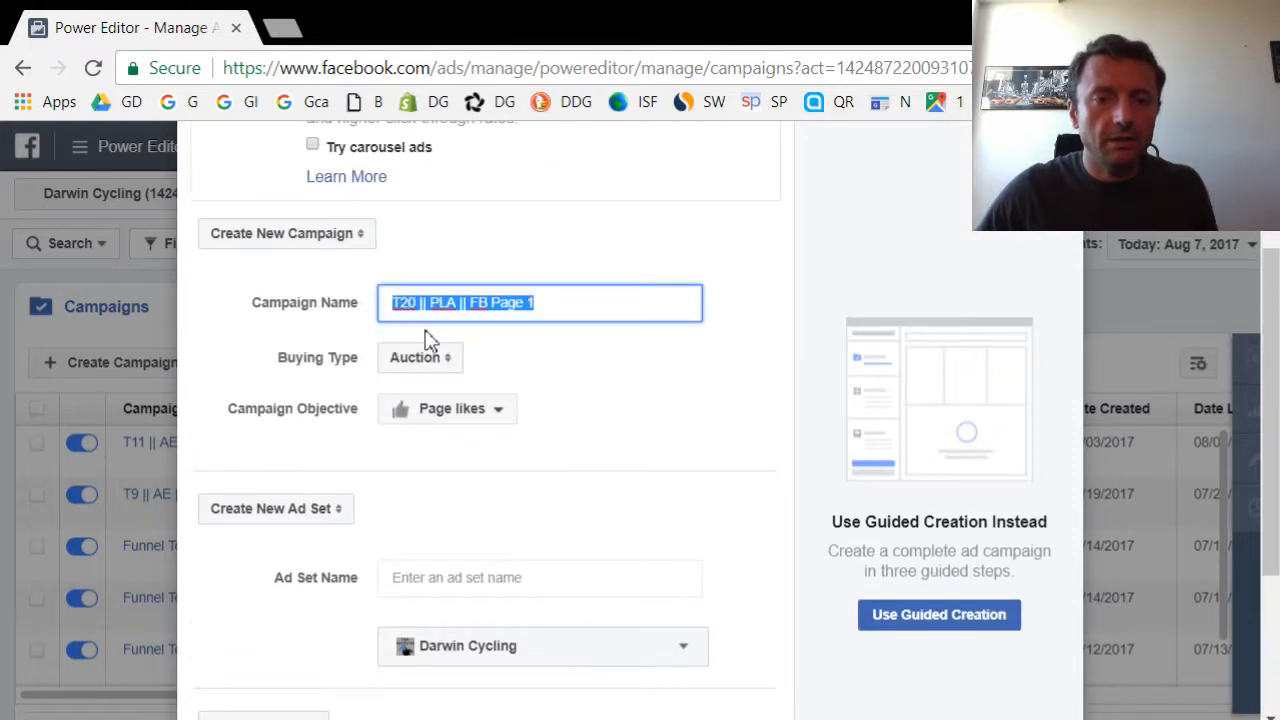
pyautogui.click(535, 578)
pyautogui.hotkey('ctrl', 'v')
pyautogui.scroll(-3, 648, 500)
pyautogui.click(529, 540)
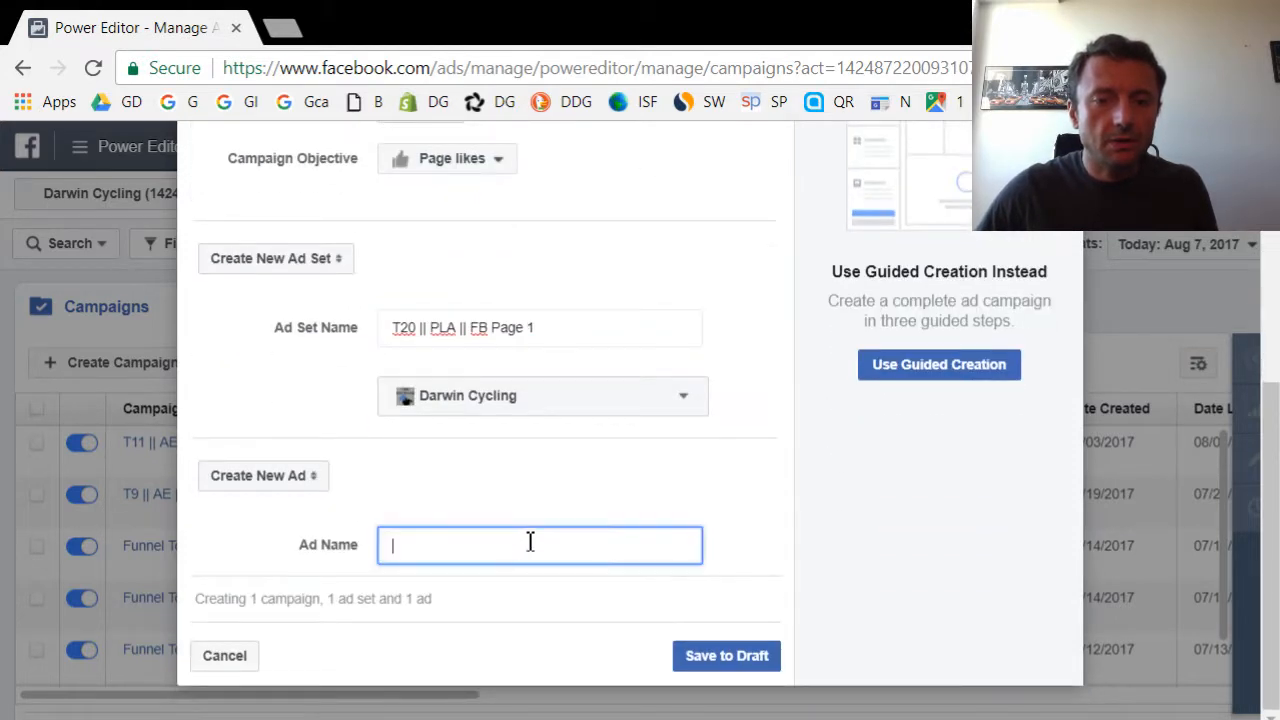
pyautogui.hotkey('ctrl', 'v')
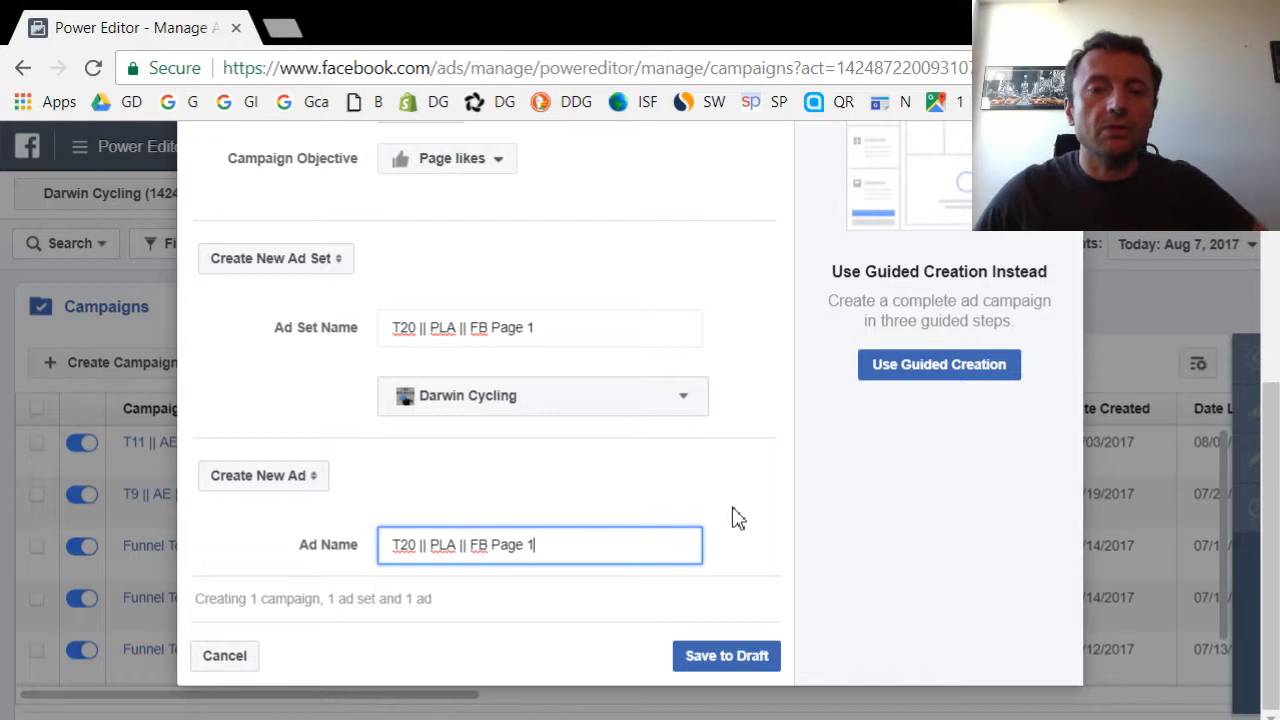
pyautogui.click(628, 331)
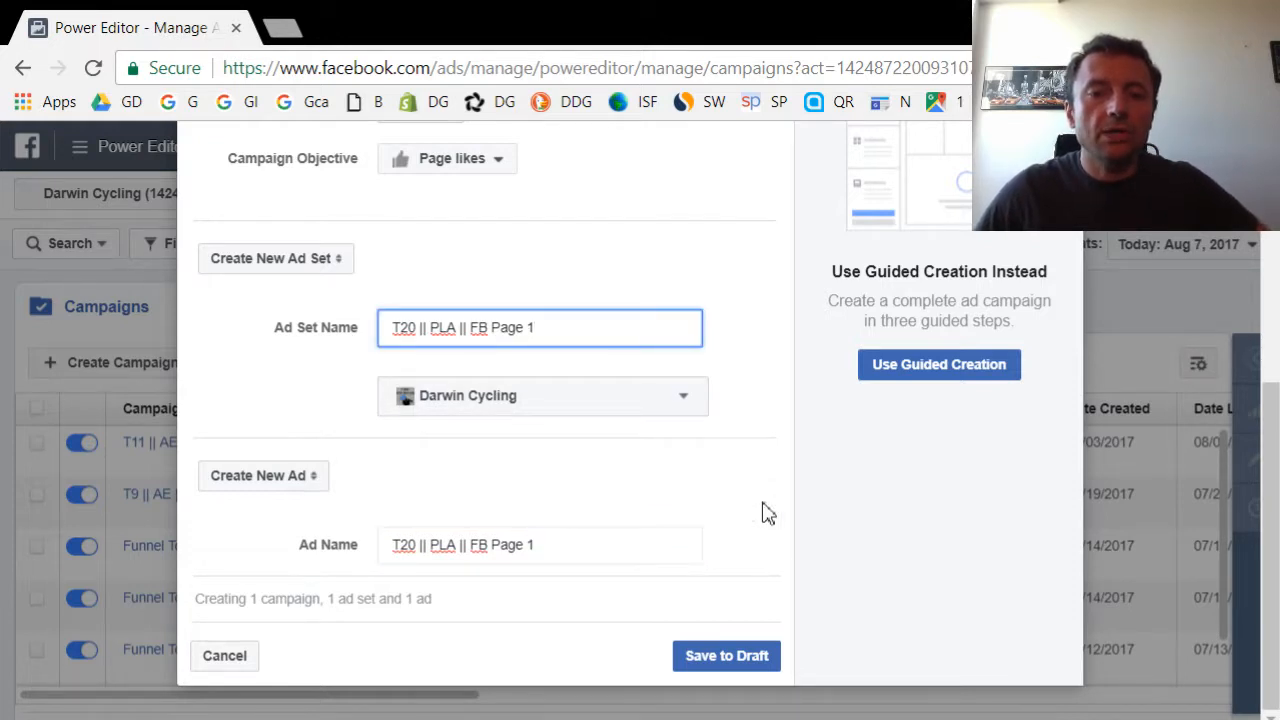
pyautogui.click(762, 658)
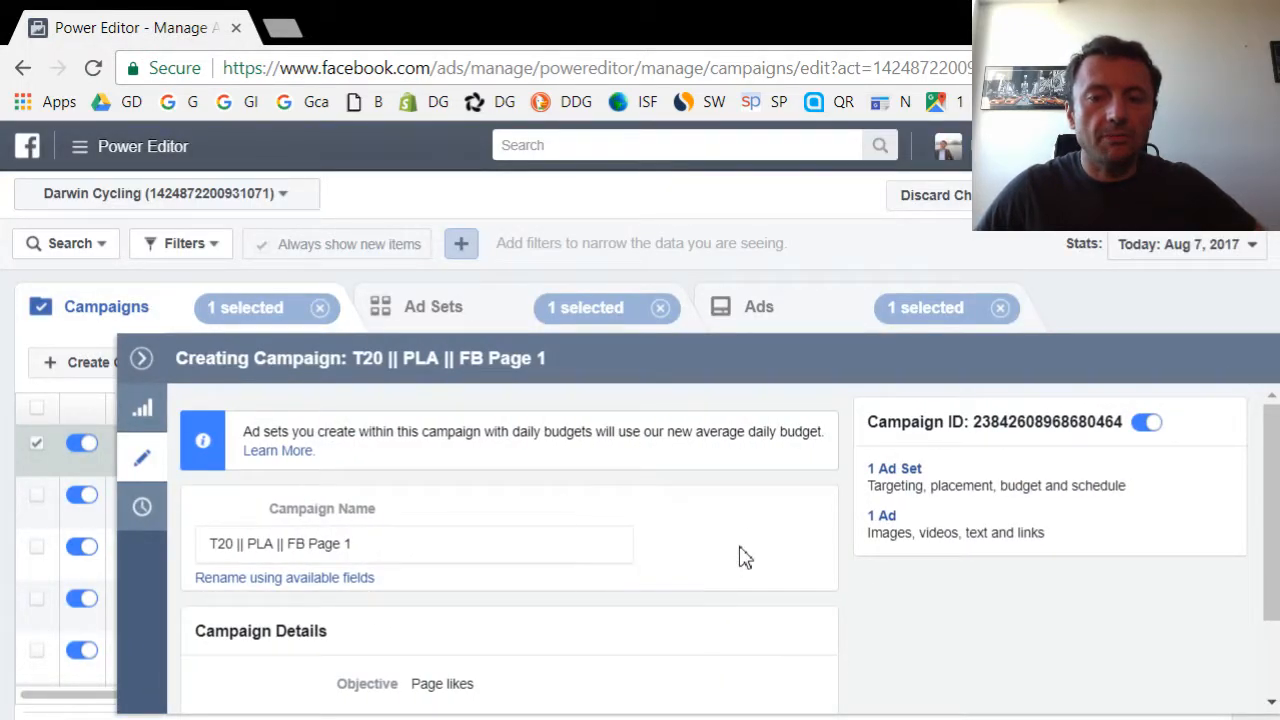
# Step: Review the draft campaign's objective and spending limit option, and open its ad set for editing
pyautogui.scroll(-1, 383, 529)
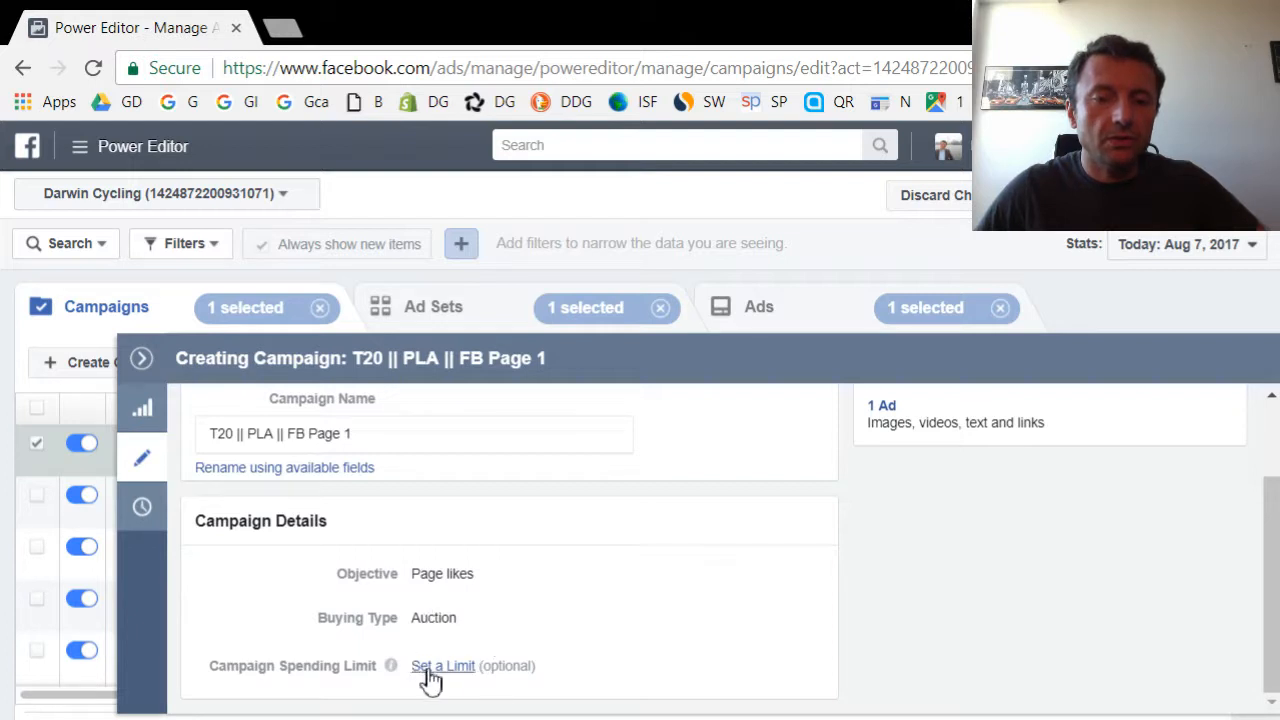
pyautogui.moveTo(437, 672)
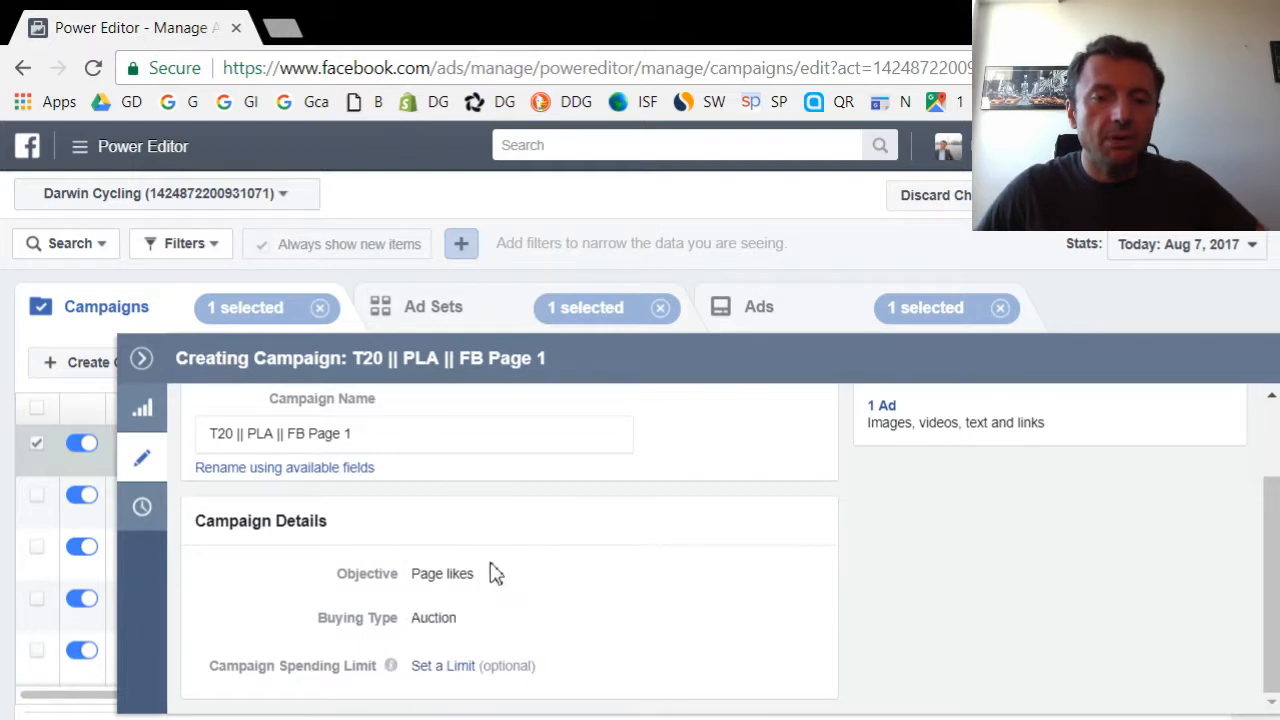
pyautogui.moveTo(412, 574); pyautogui.dragTo(486, 583)
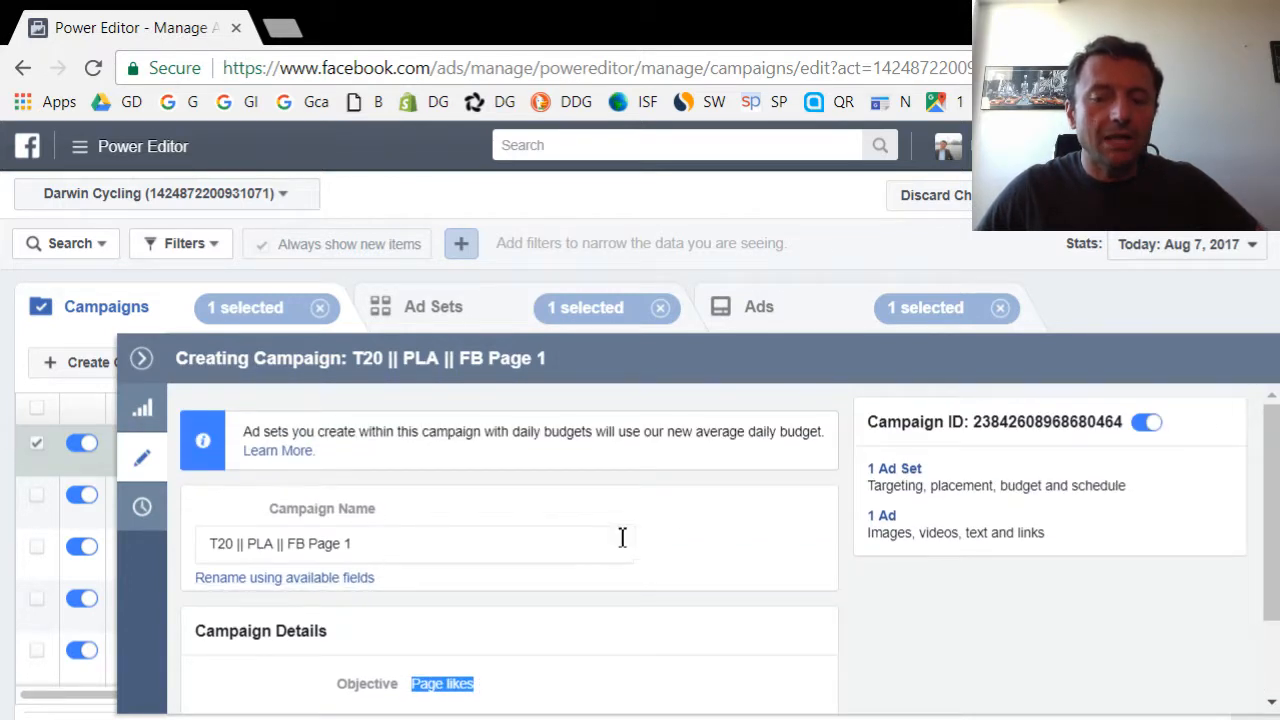
pyautogui.click(910, 476)
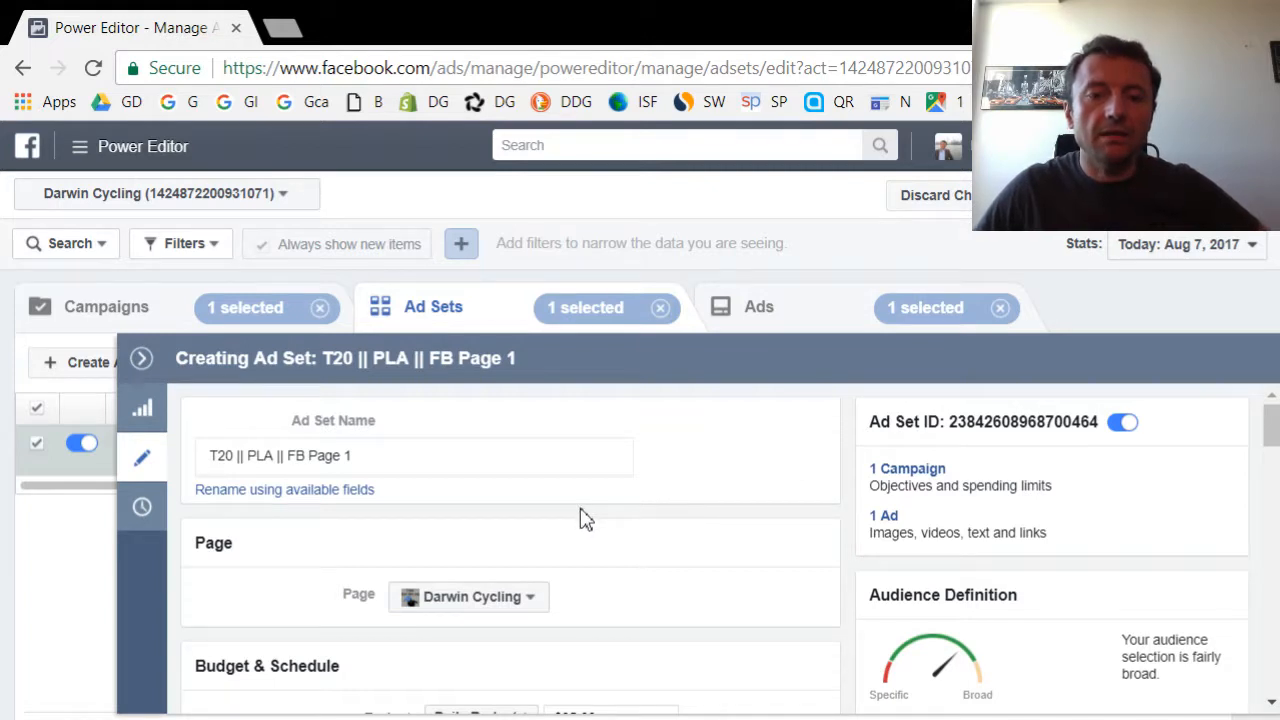
# Step: Set the ad set's daily budget to $5.00
pyautogui.scroll(-2, 612, 497)
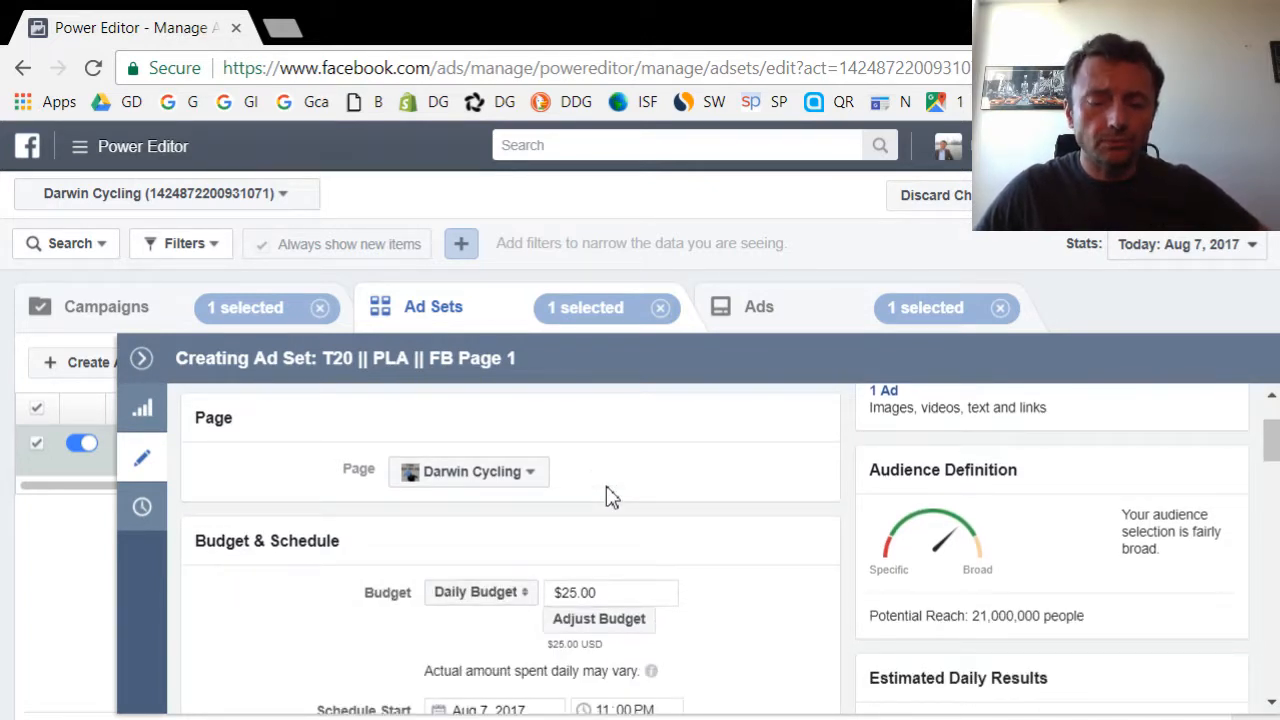
pyautogui.scroll(2, 607, 489)
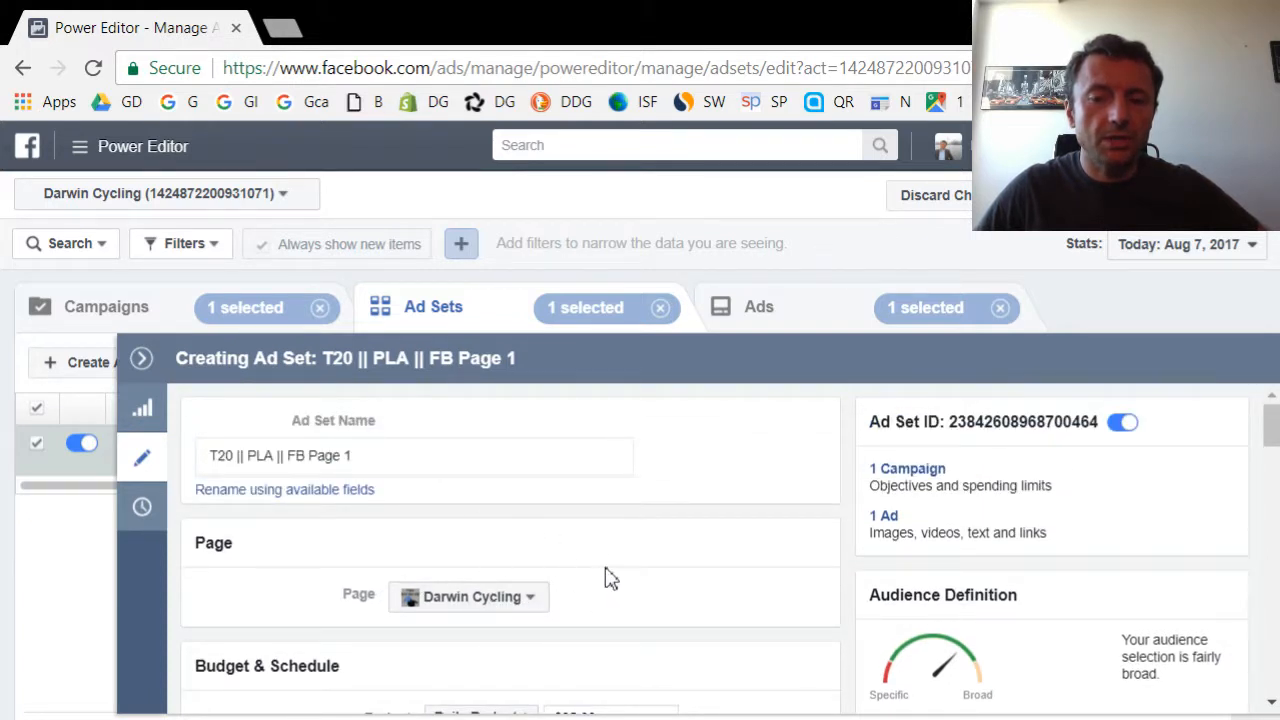
pyautogui.scroll(-2, 612, 578)
pyautogui.moveTo(621, 593); pyautogui.dragTo(527, 600)
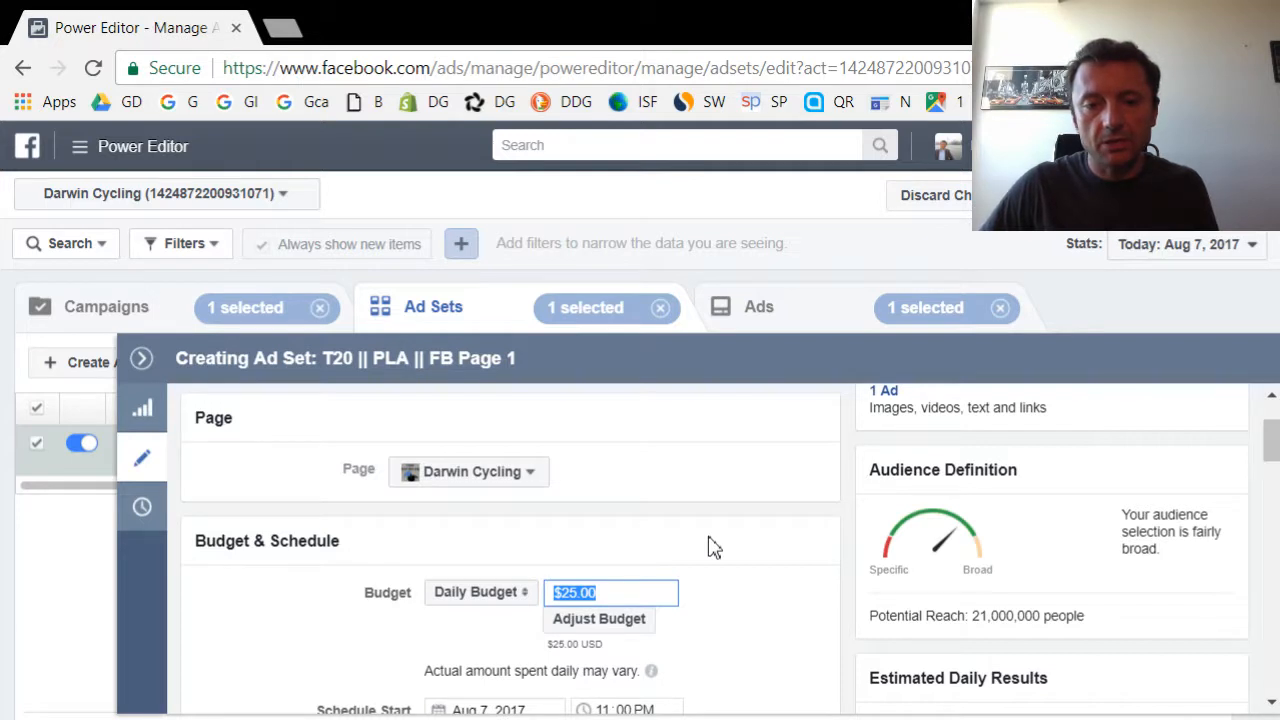
pyautogui.write('5')
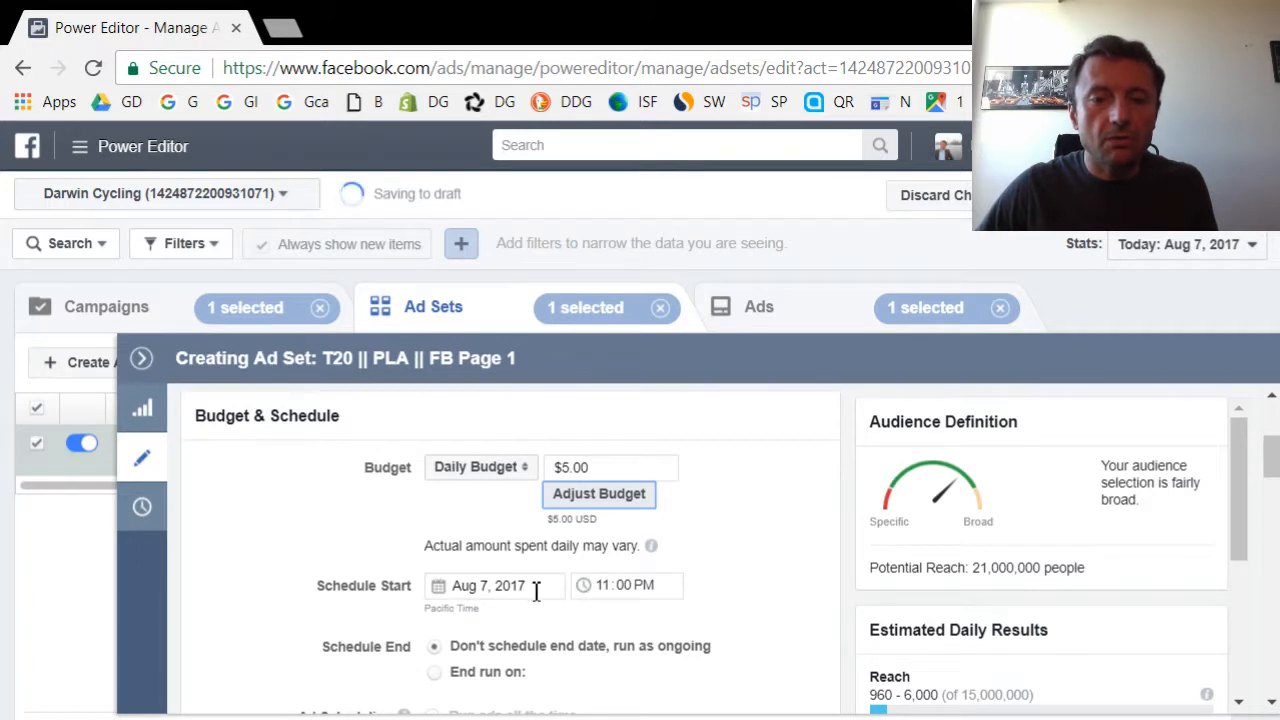
# Step: Replace Canada with the country United States as the audience location, and check the potential reach
pyautogui.scroll(-2, 551, 588)
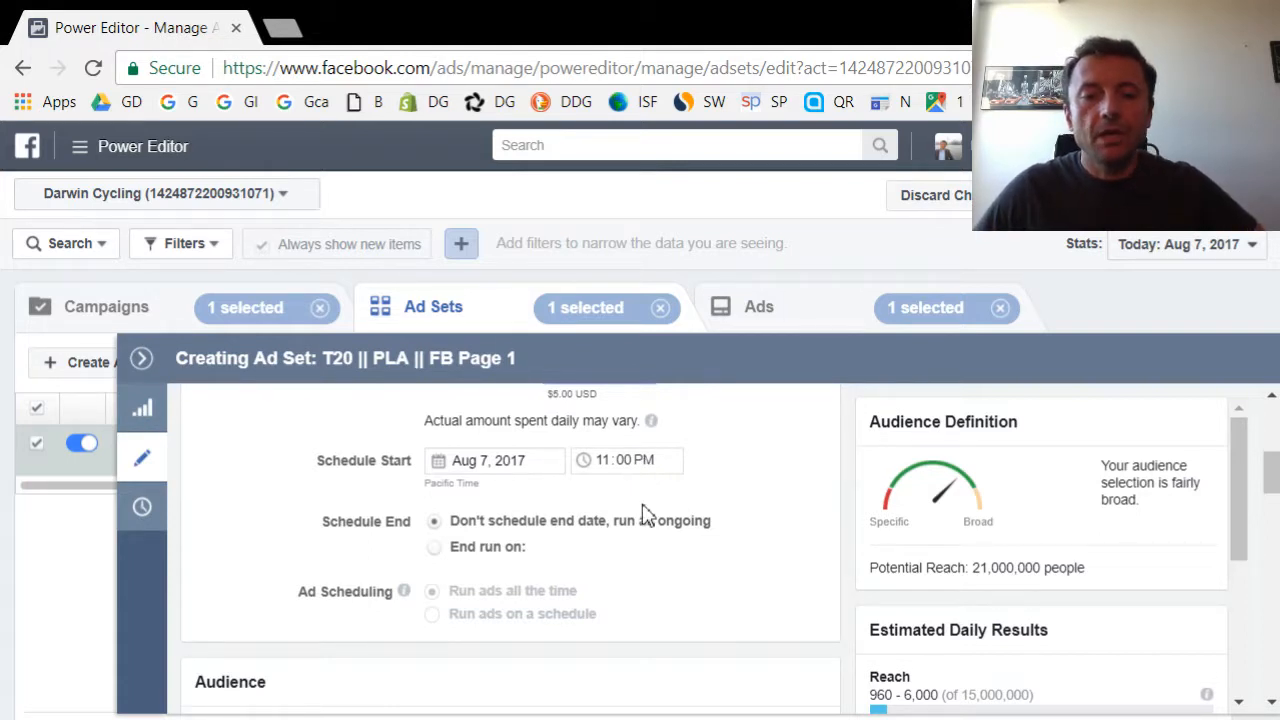
pyautogui.scroll(-1, 620, 528)
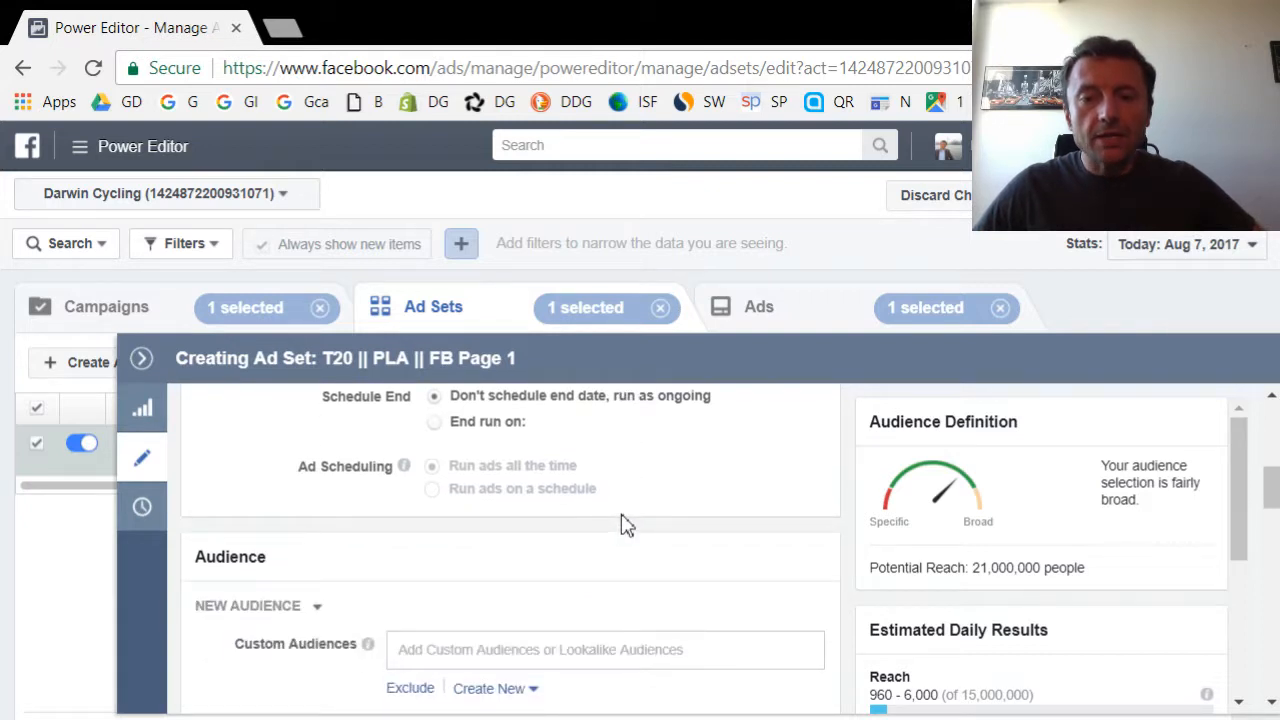
pyautogui.scroll(-1, 620, 525)
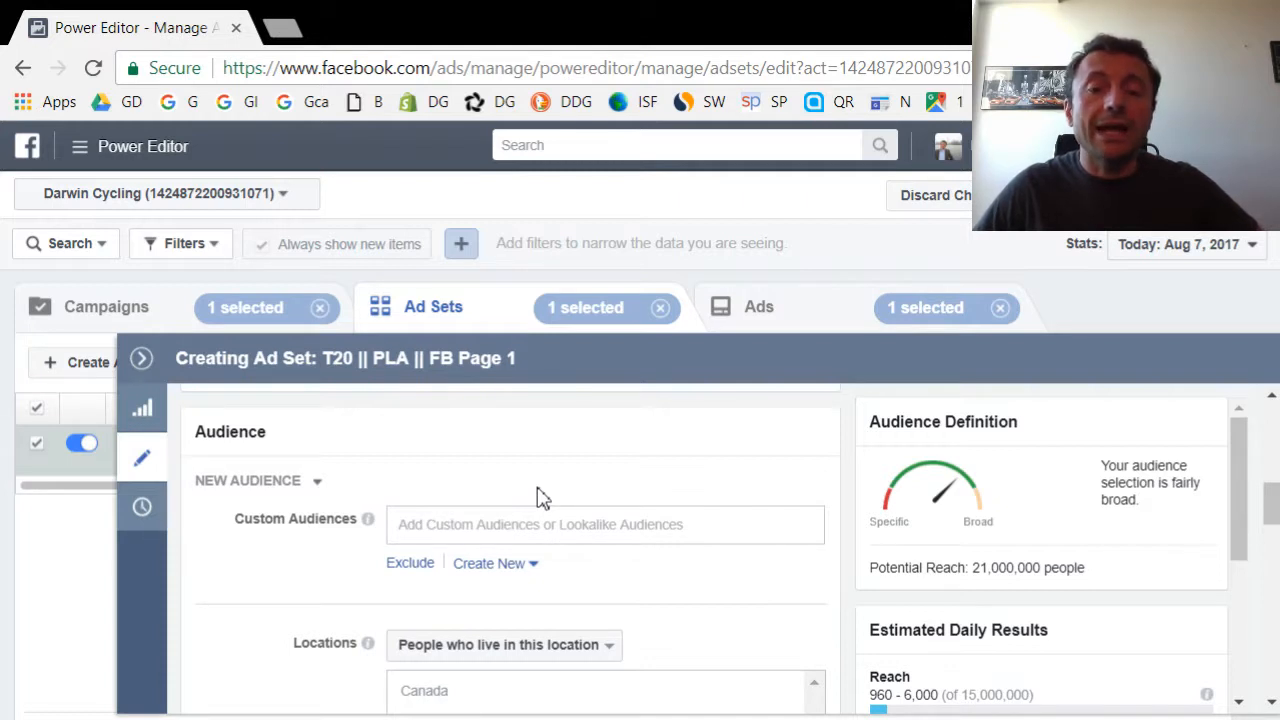
pyautogui.scroll(-2, 540, 497)
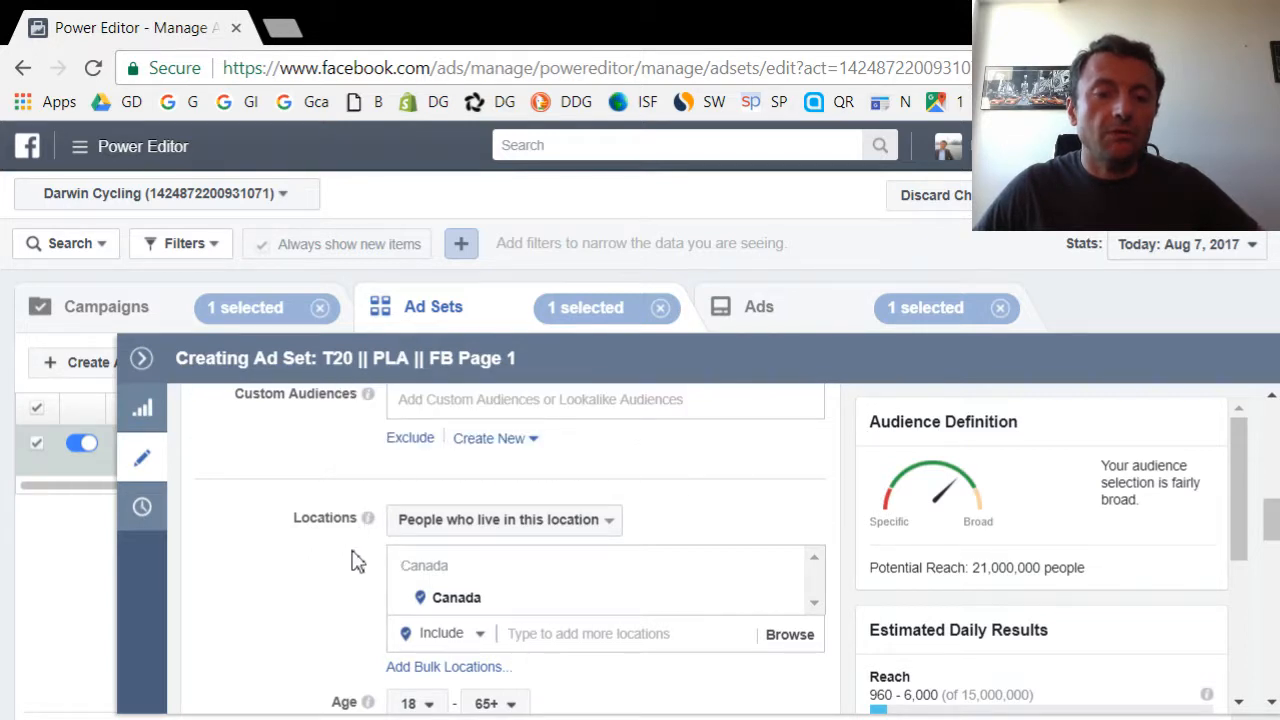
pyautogui.scroll(-1, 355, 560)
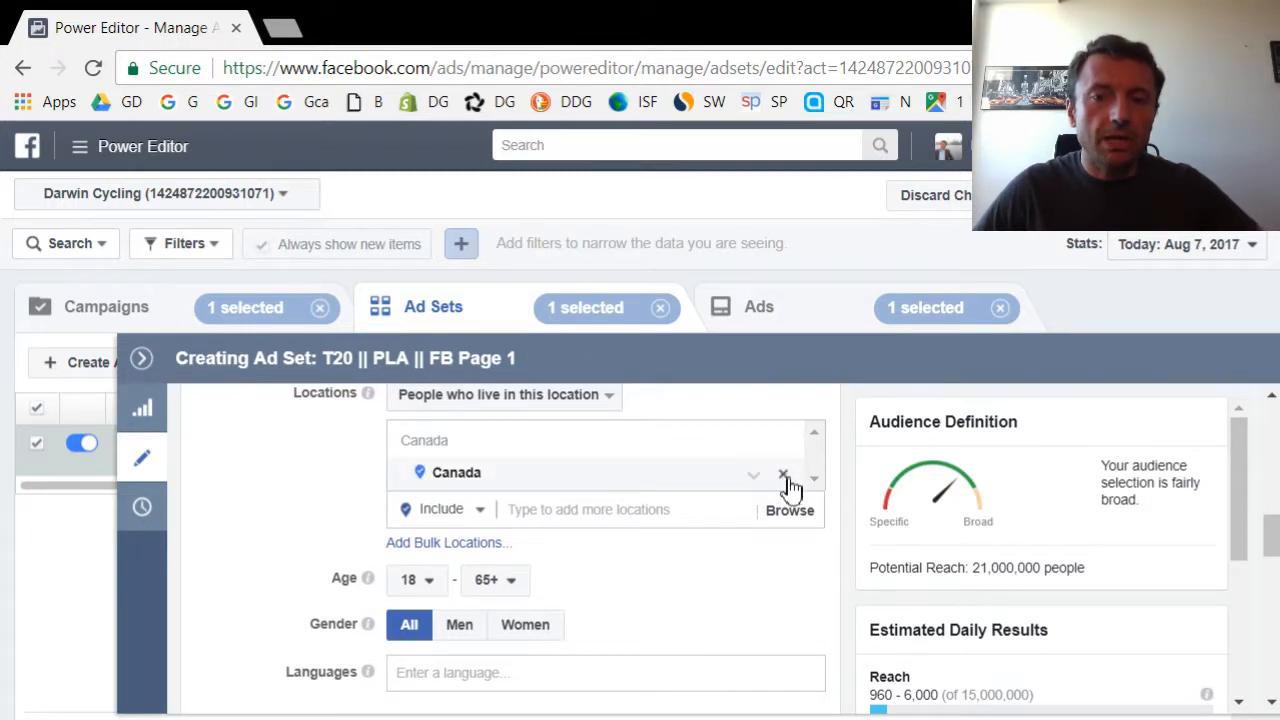
pyautogui.click(783, 476)
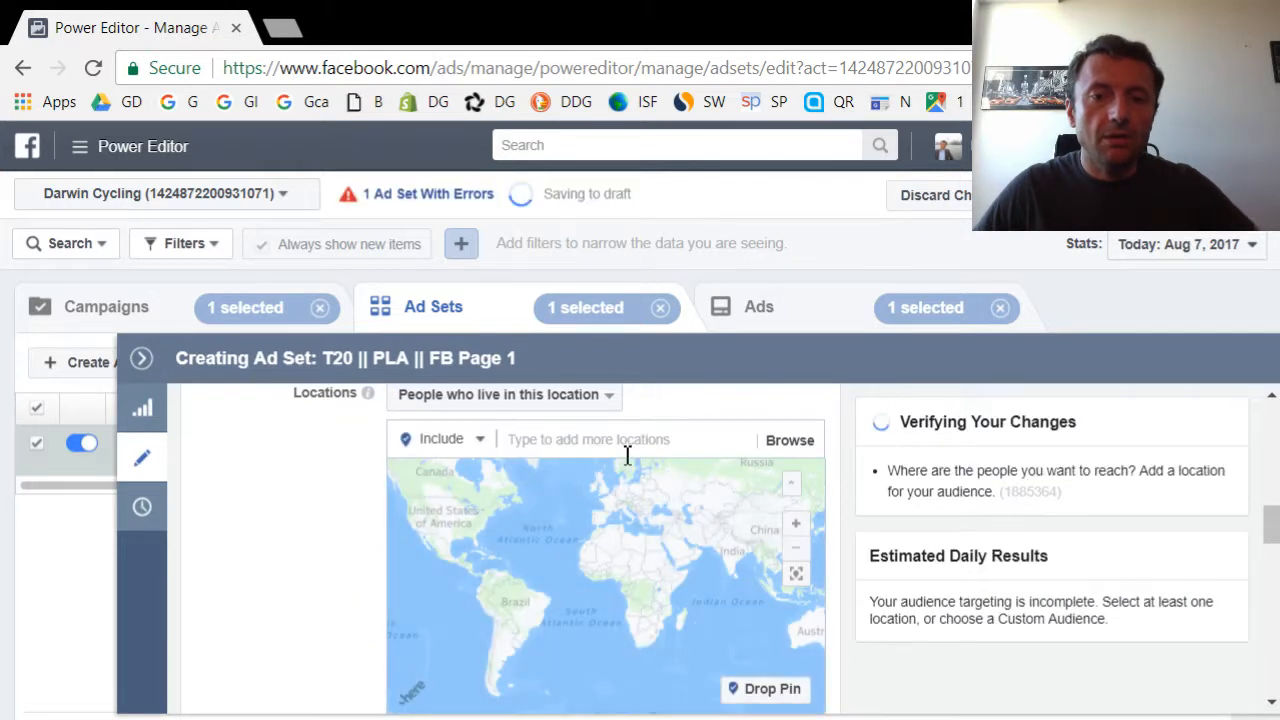
pyautogui.click(624, 449)
pyautogui.write('united states')
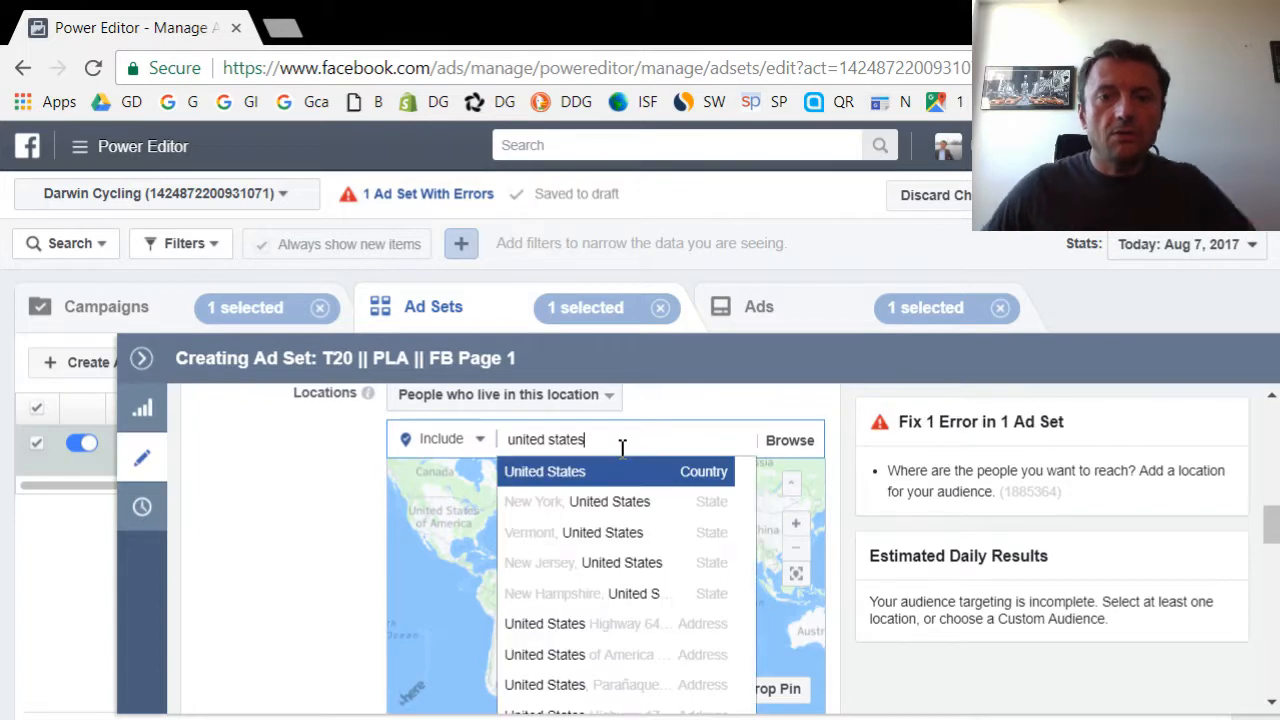
pyautogui.click(628, 472)
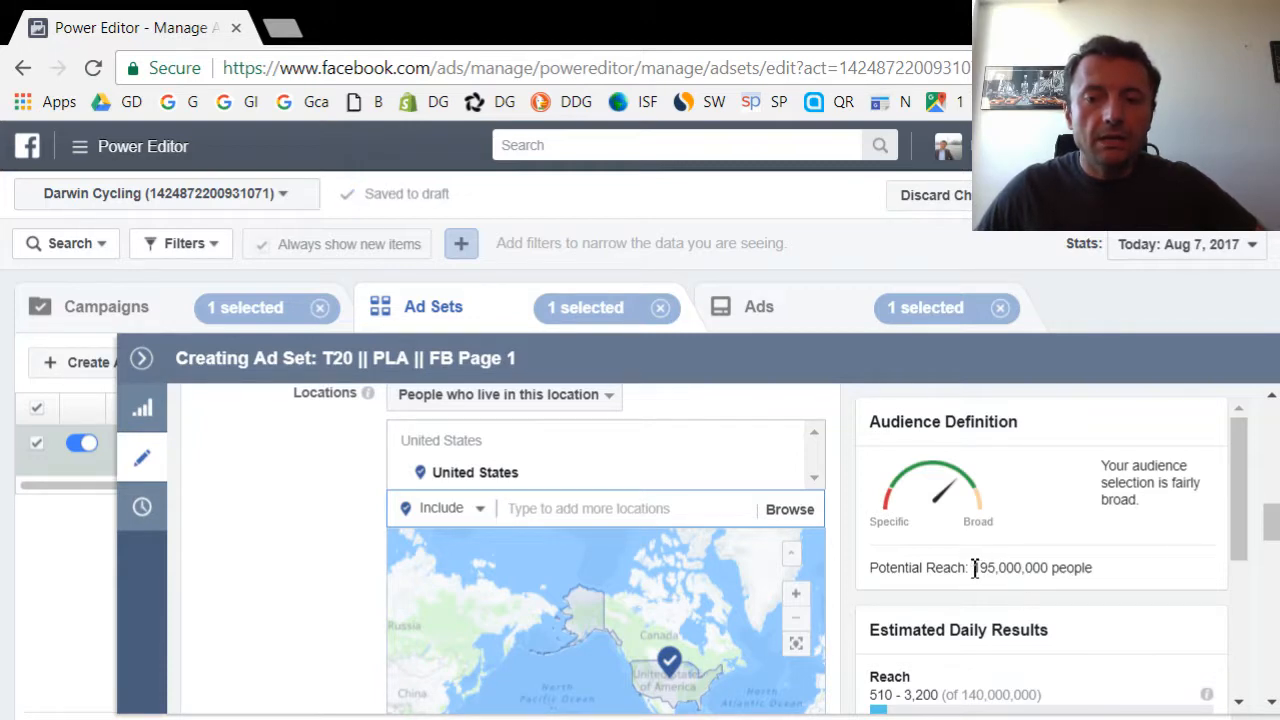
pyautogui.moveTo(971, 567); pyautogui.dragTo(1058, 570)
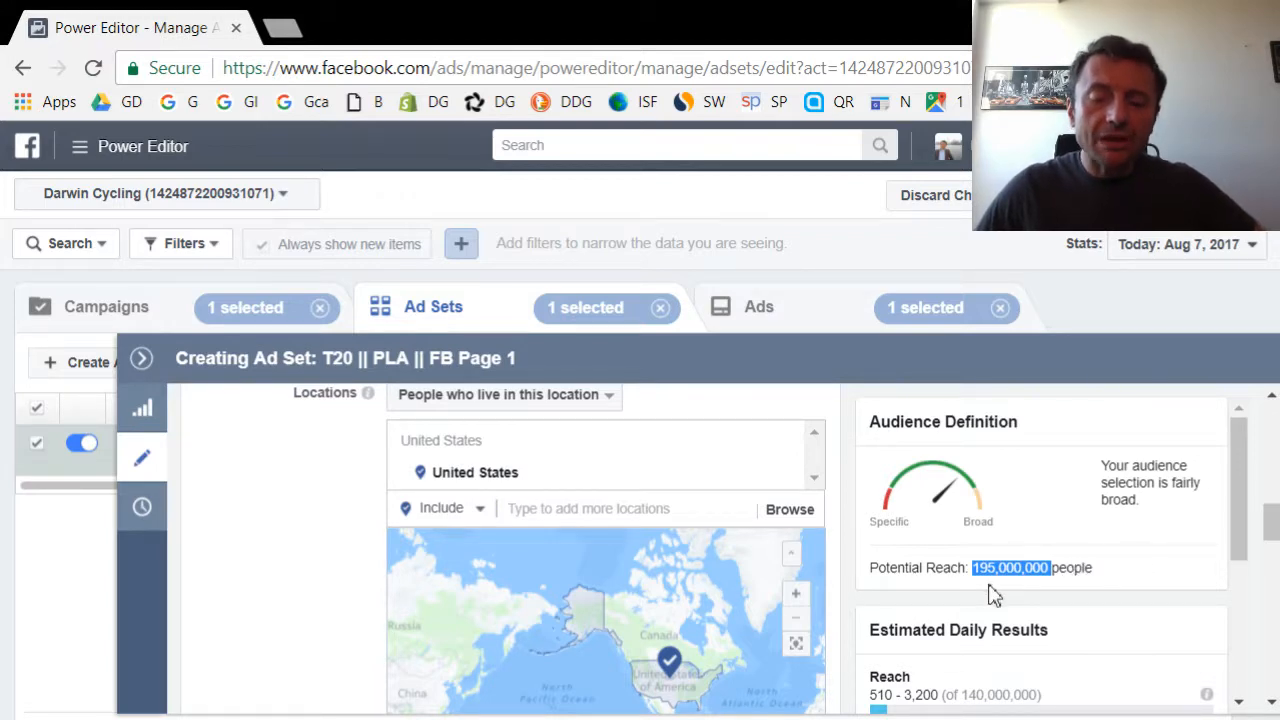
pyautogui.click(253, 550)
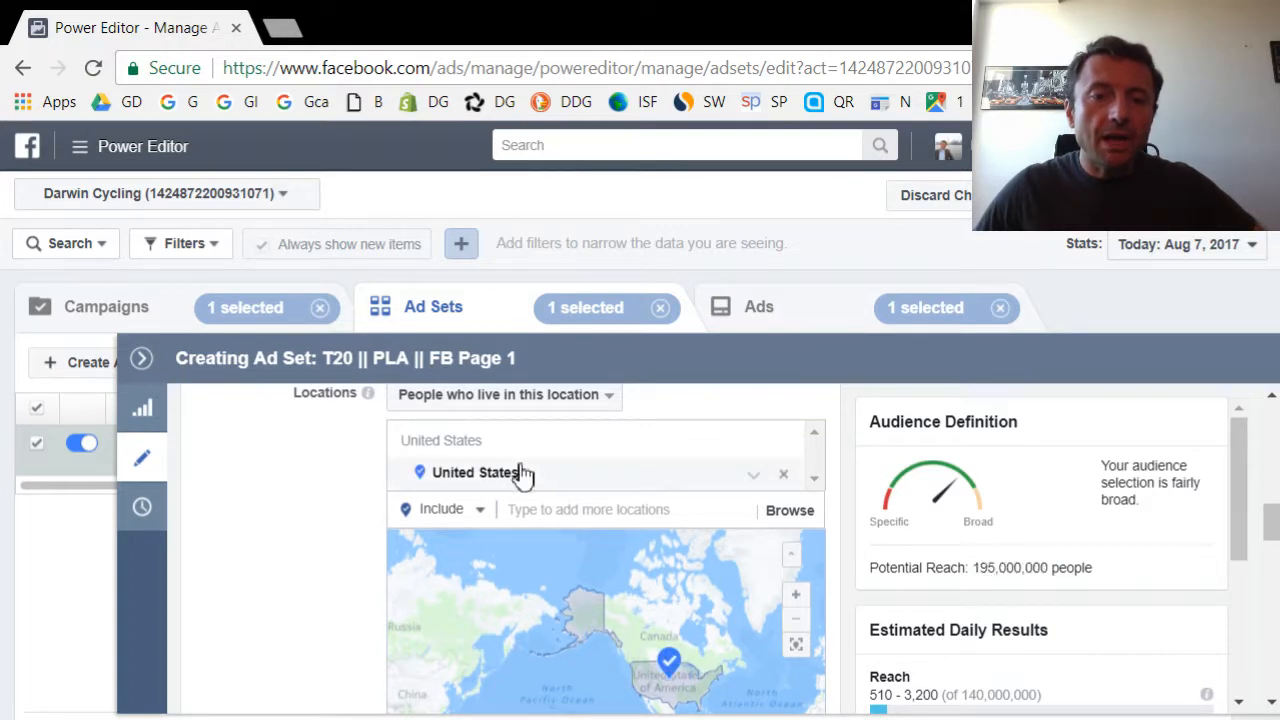
# Step: Narrow the audience location to the states of New York and Alabama
pyautogui.click(538, 509)
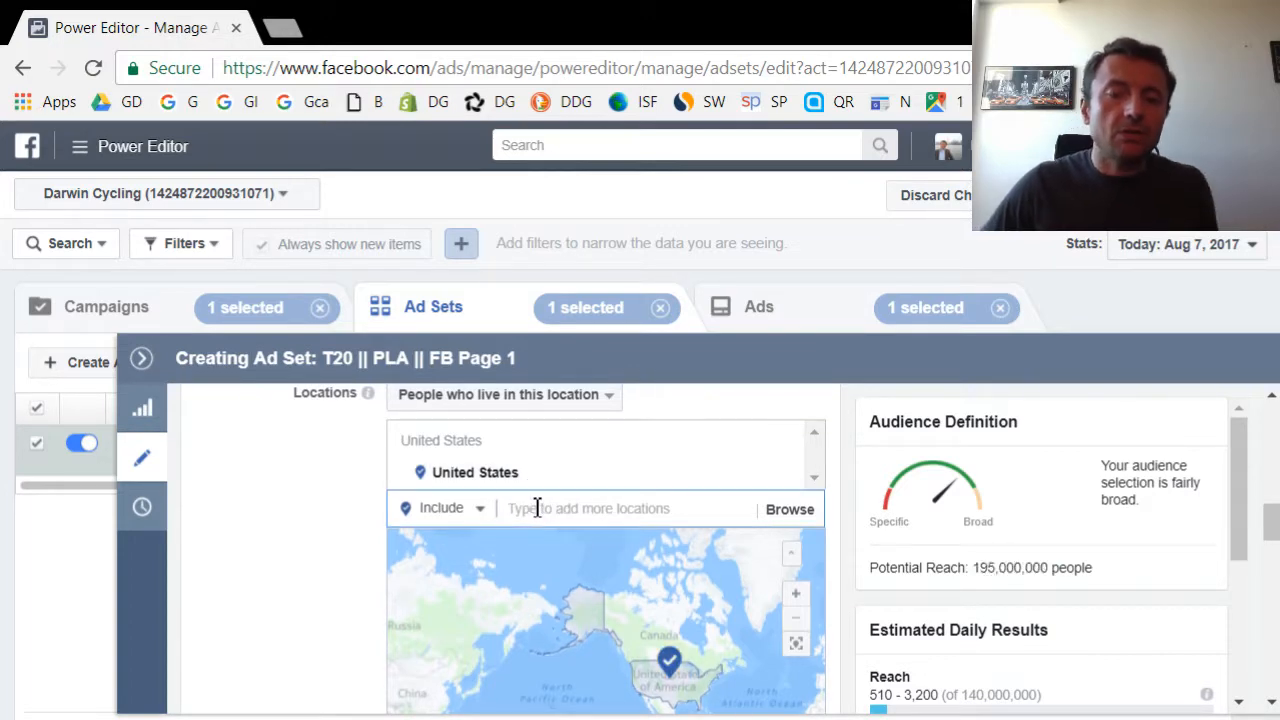
pyautogui.write('new york')
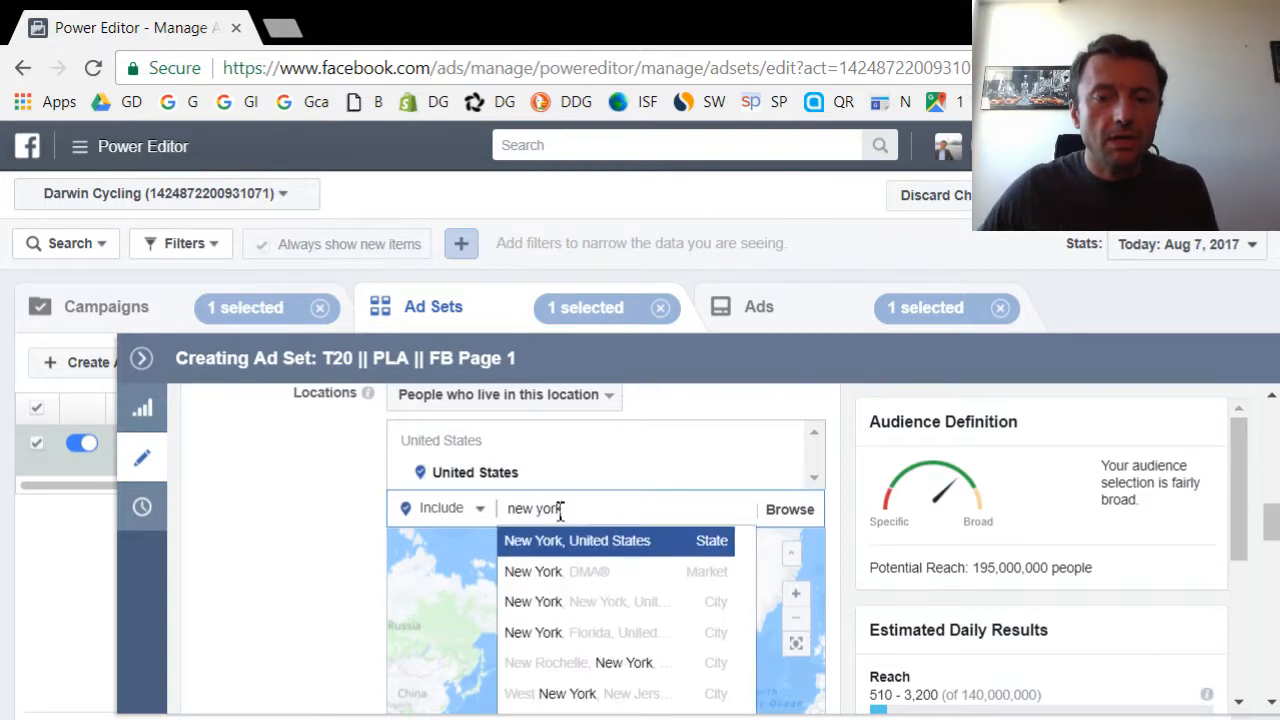
pyautogui.click(576, 541)
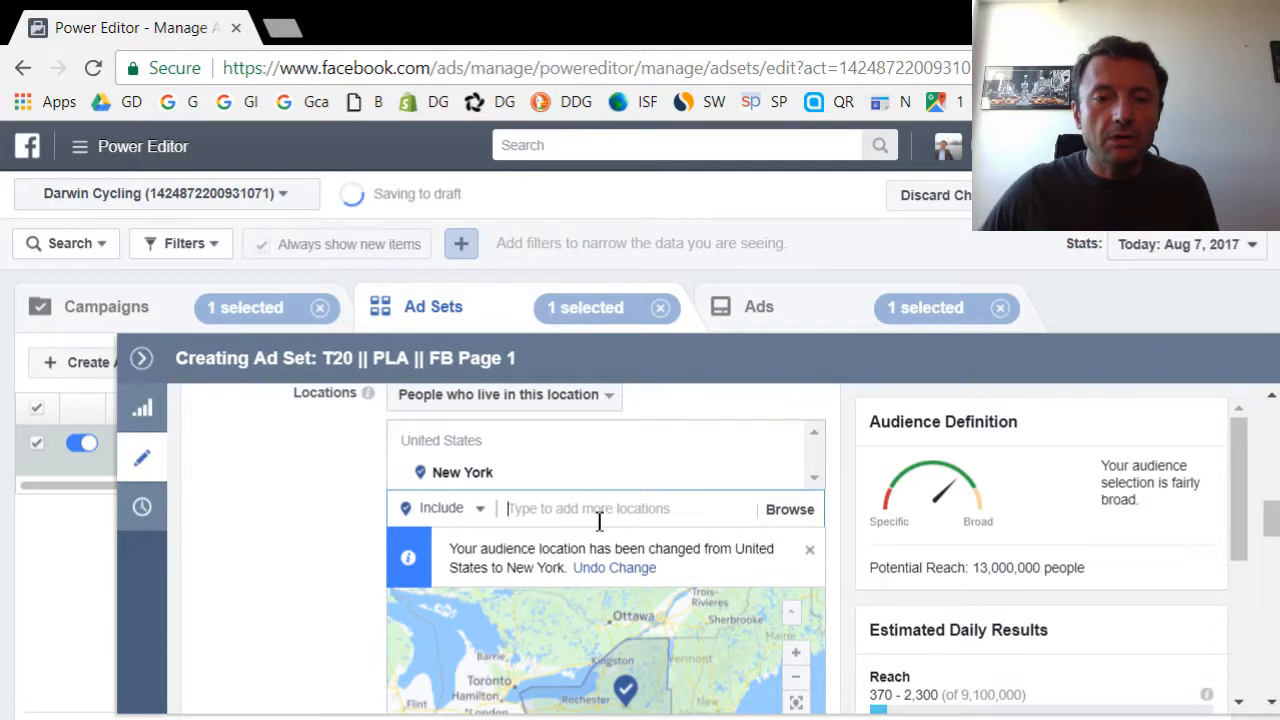
pyautogui.write('alaba')
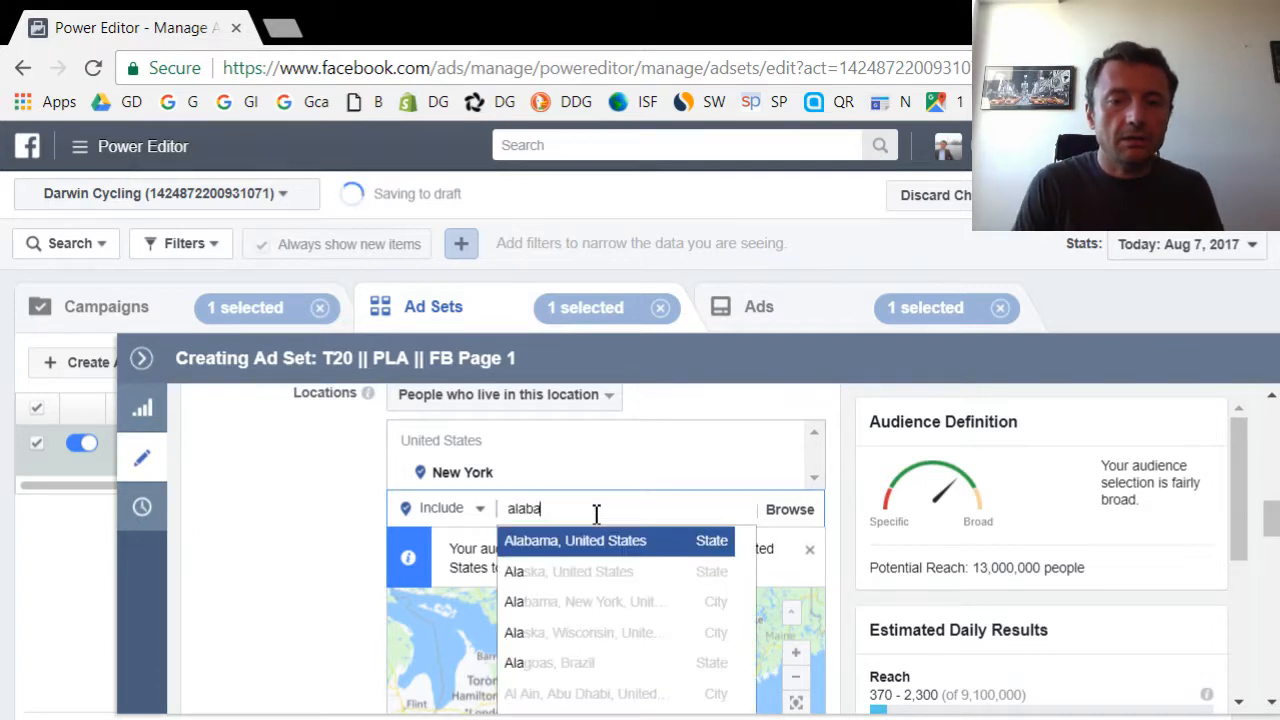
pyautogui.click(600, 541)
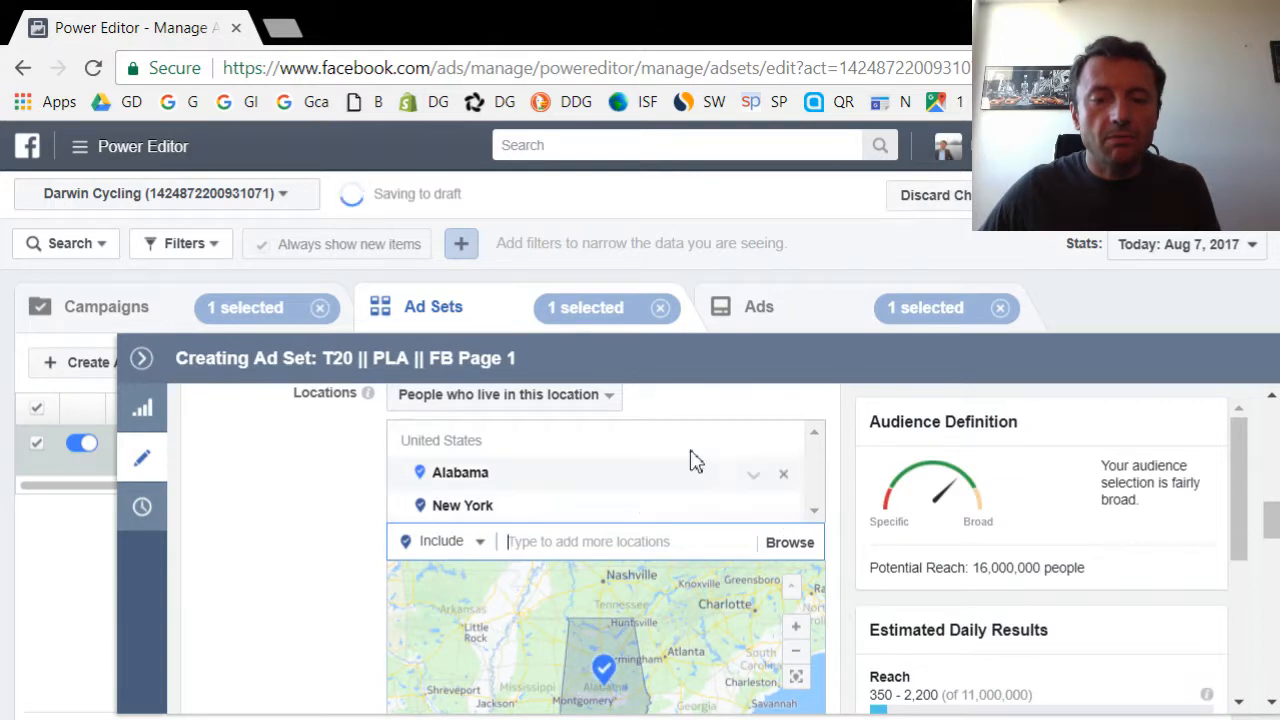
# Step: Set the audience location back to the whole United States
pyautogui.click(659, 540)
pyautogui.write('united state')
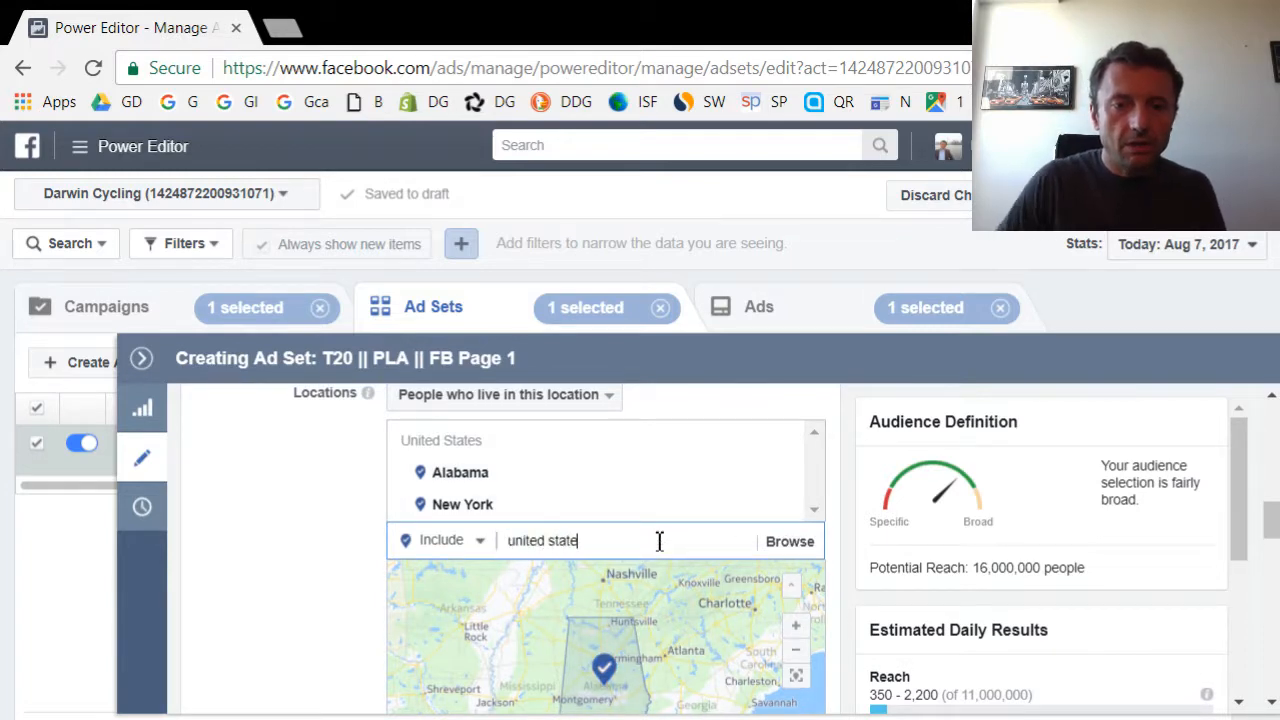
pyautogui.write('s')
pyautogui.click(643, 585)
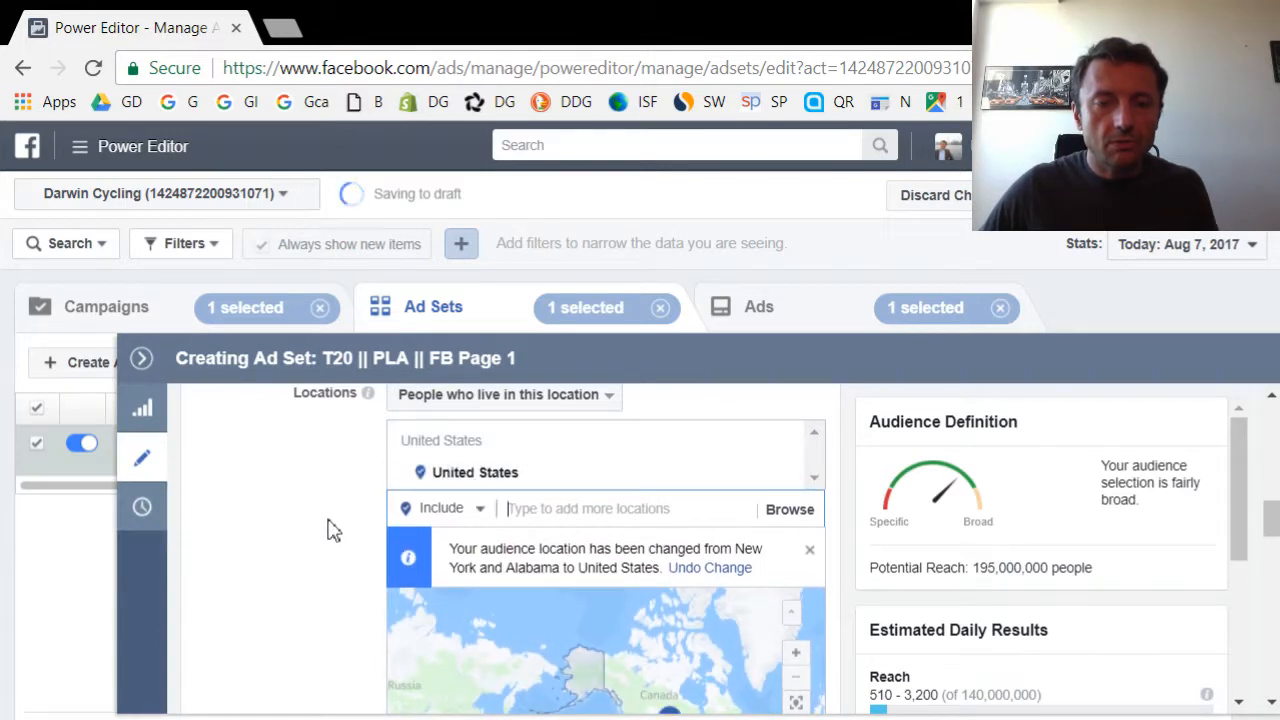
# Step: Set the audience's minimum age to 21
pyautogui.scroll(-5, 290, 516)
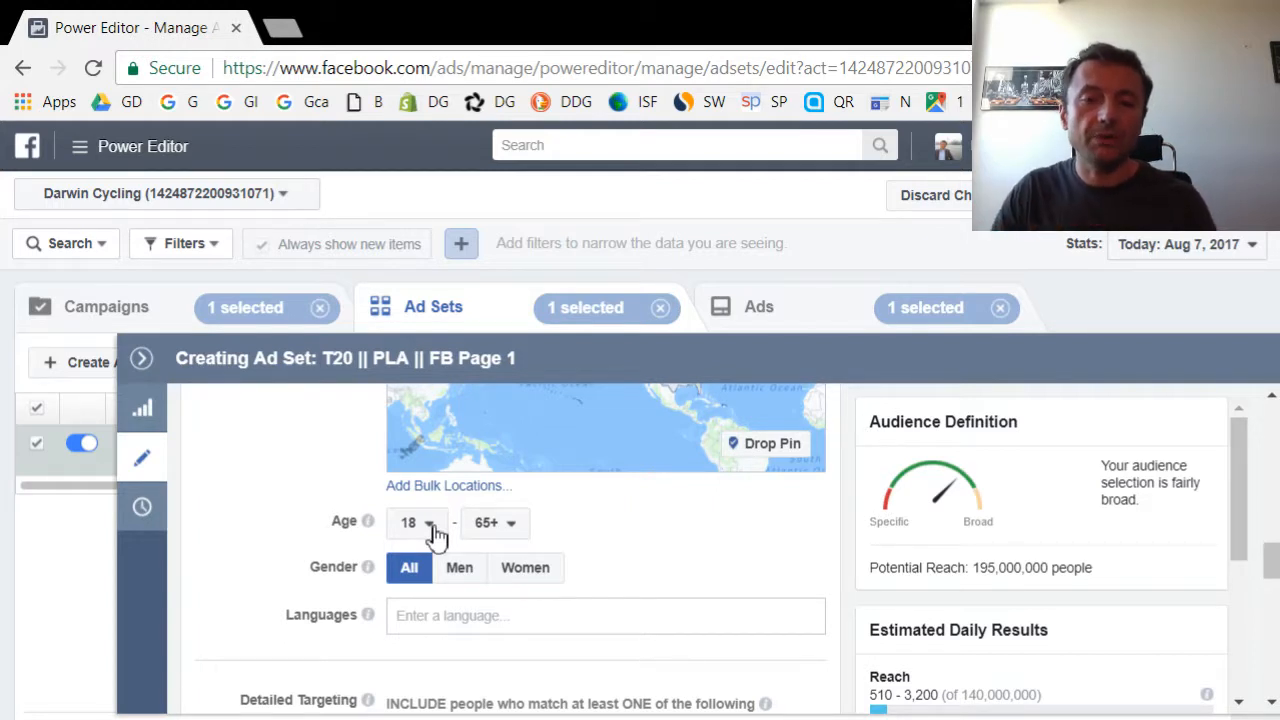
pyautogui.click(428, 524)
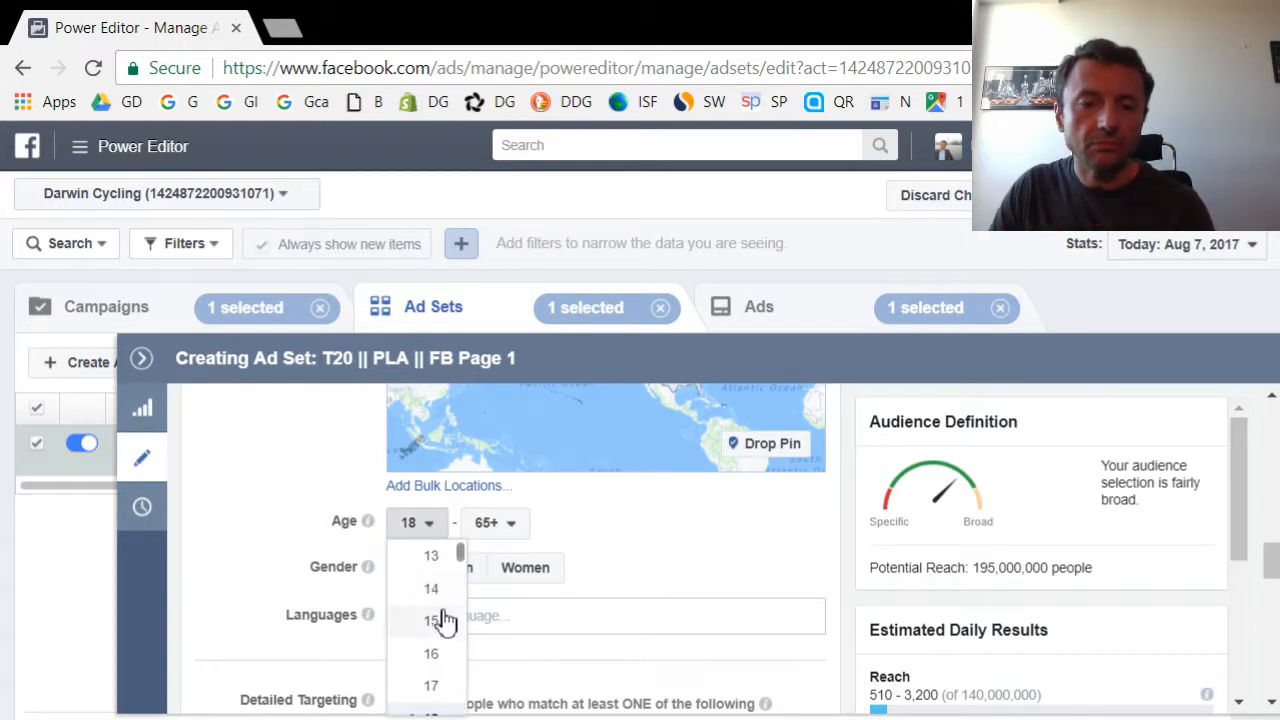
pyautogui.scroll(-2, 445, 620)
pyautogui.scroll(-1, 428, 690)
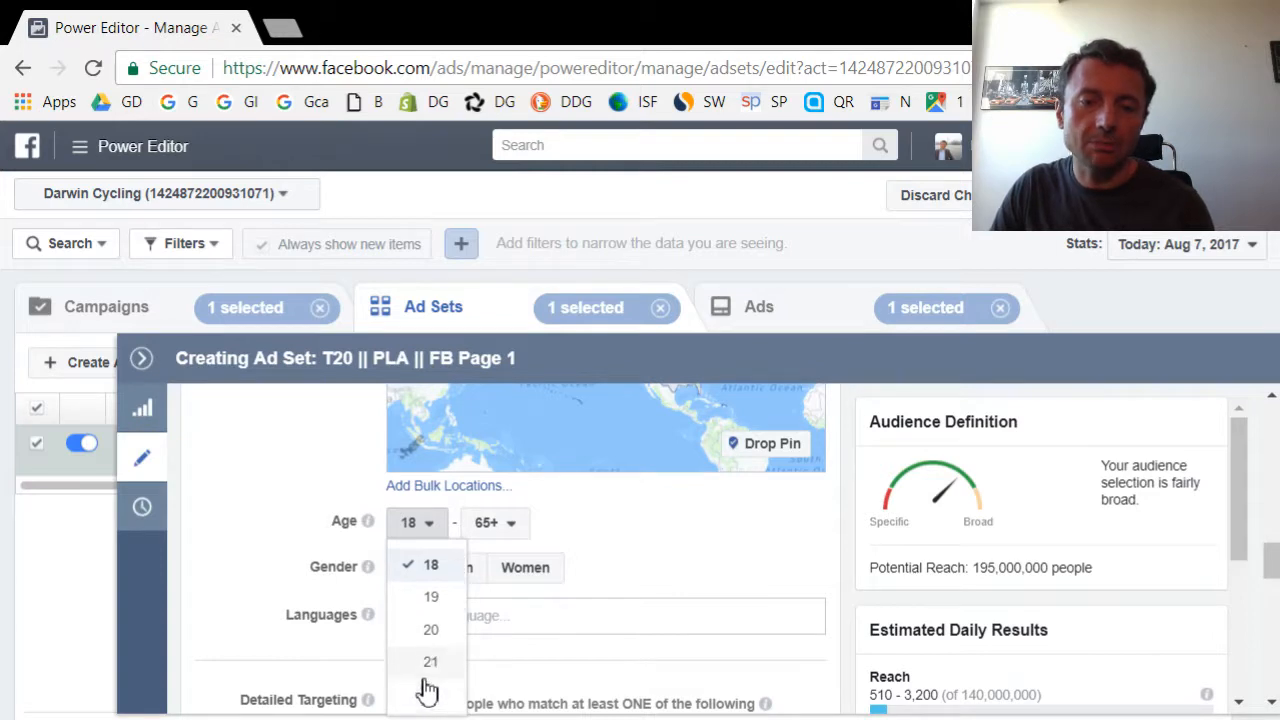
pyautogui.scroll(-1, 428, 650)
pyautogui.click(429, 563)
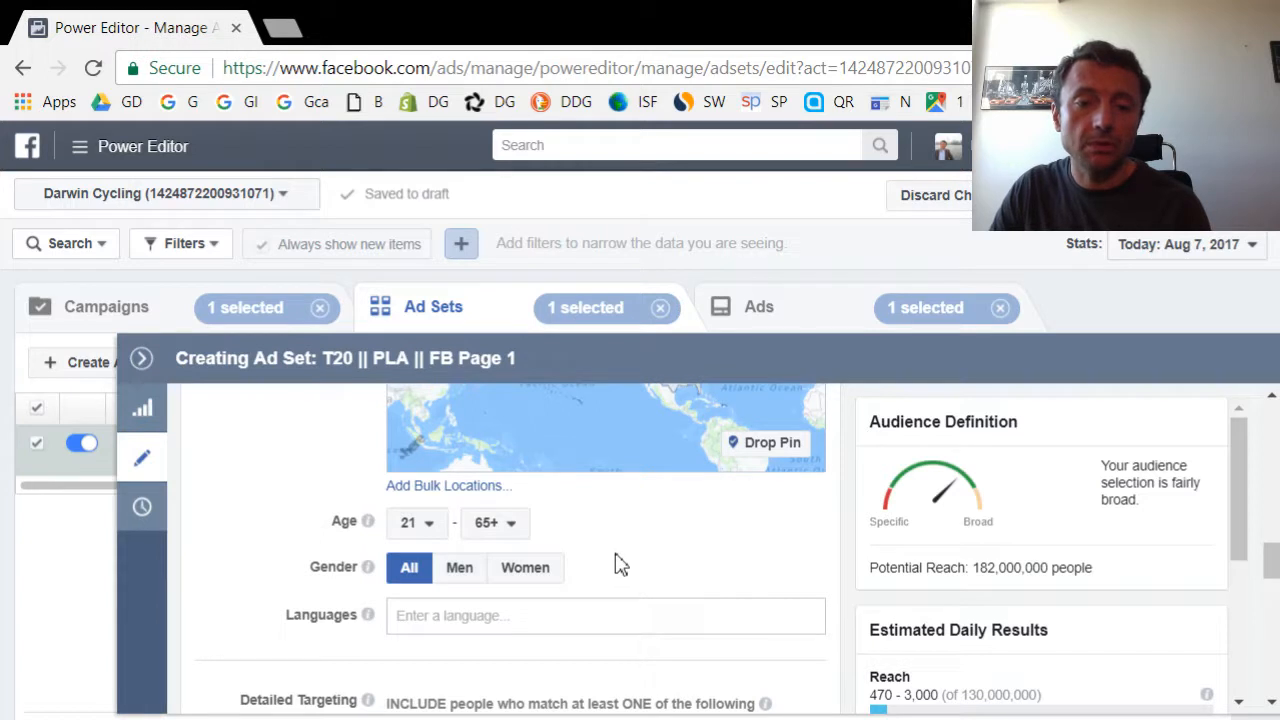
# Step: Try English (All) as the audience language, and remove it again
pyautogui.scroll(-1, 620, 565)
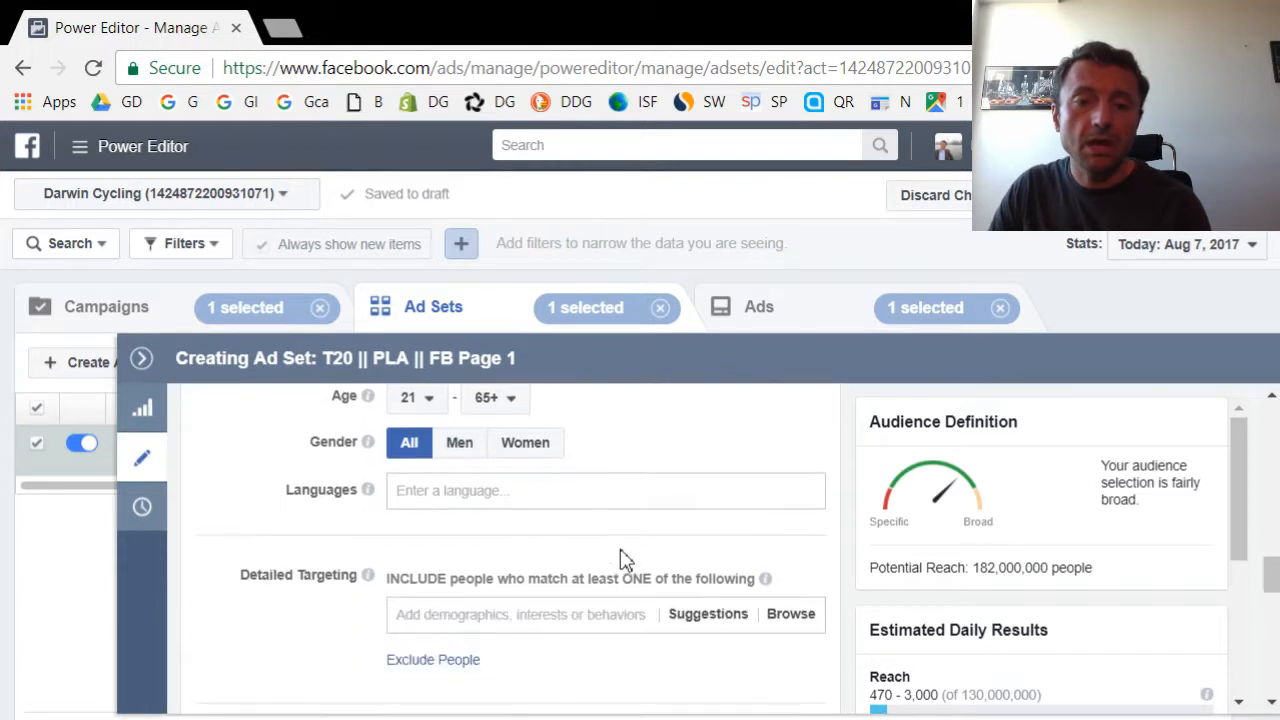
pyautogui.click(437, 490)
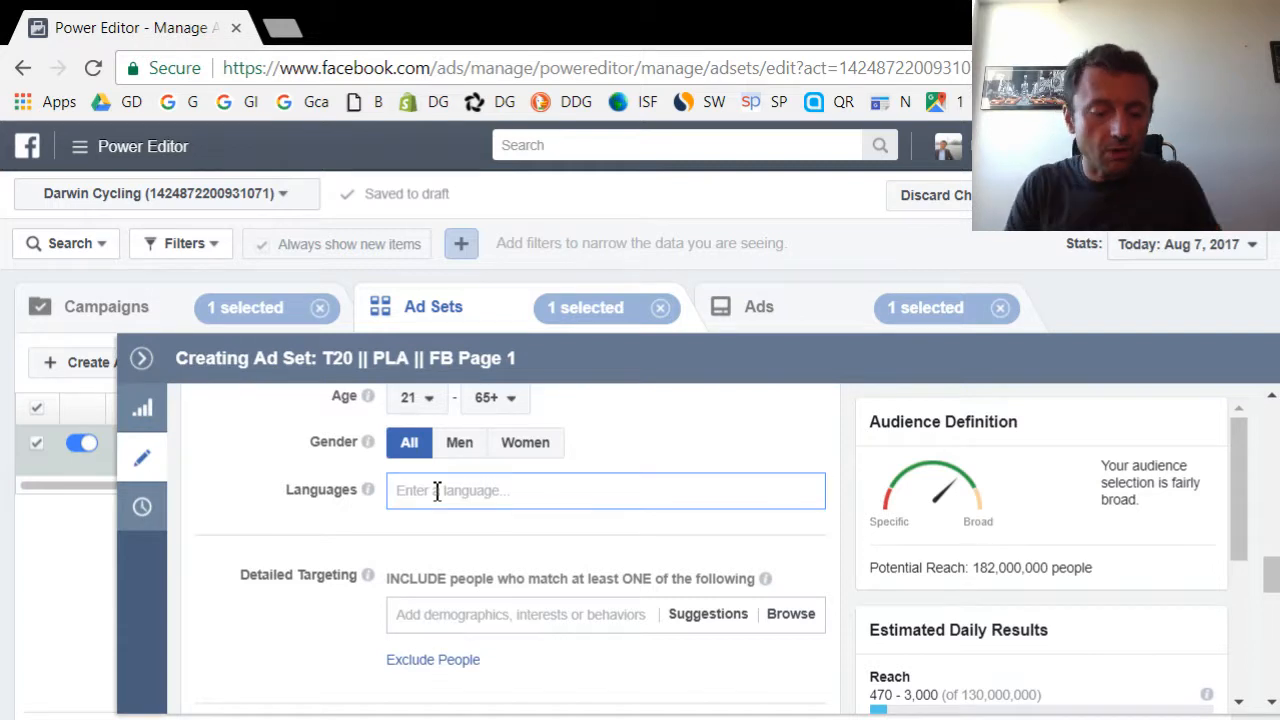
pyautogui.write('english')
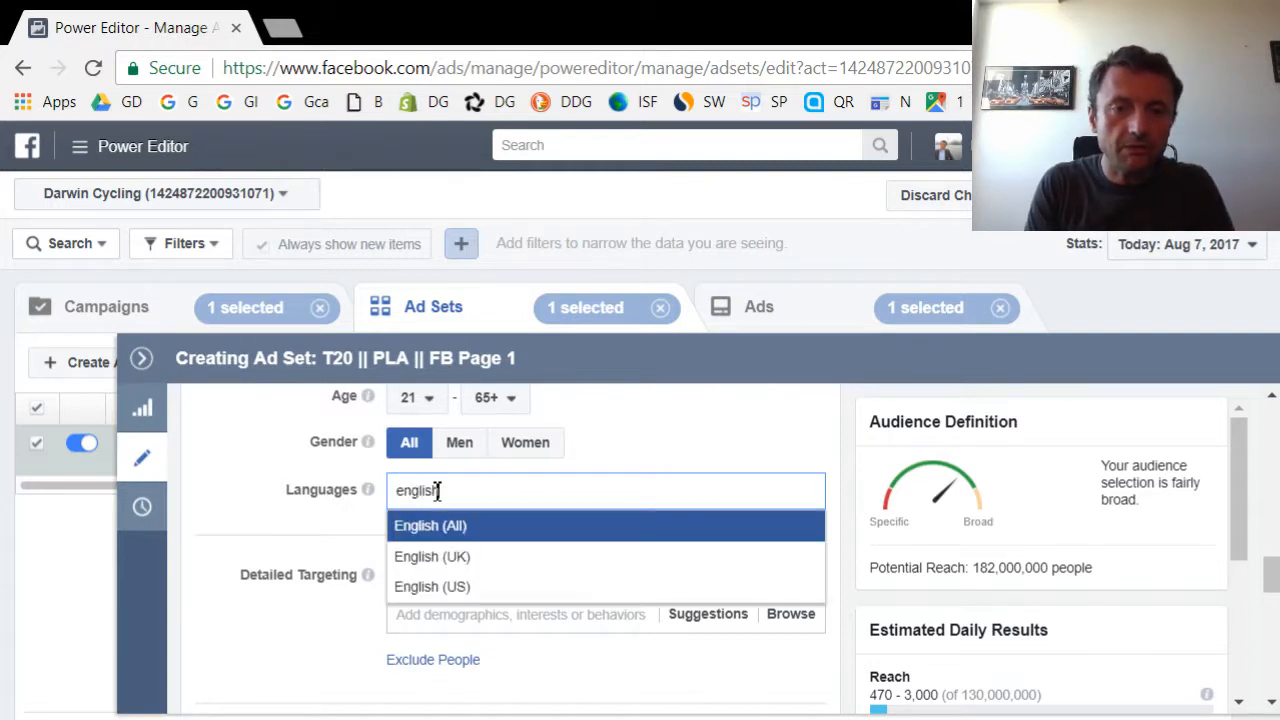
pyautogui.click(451, 532)
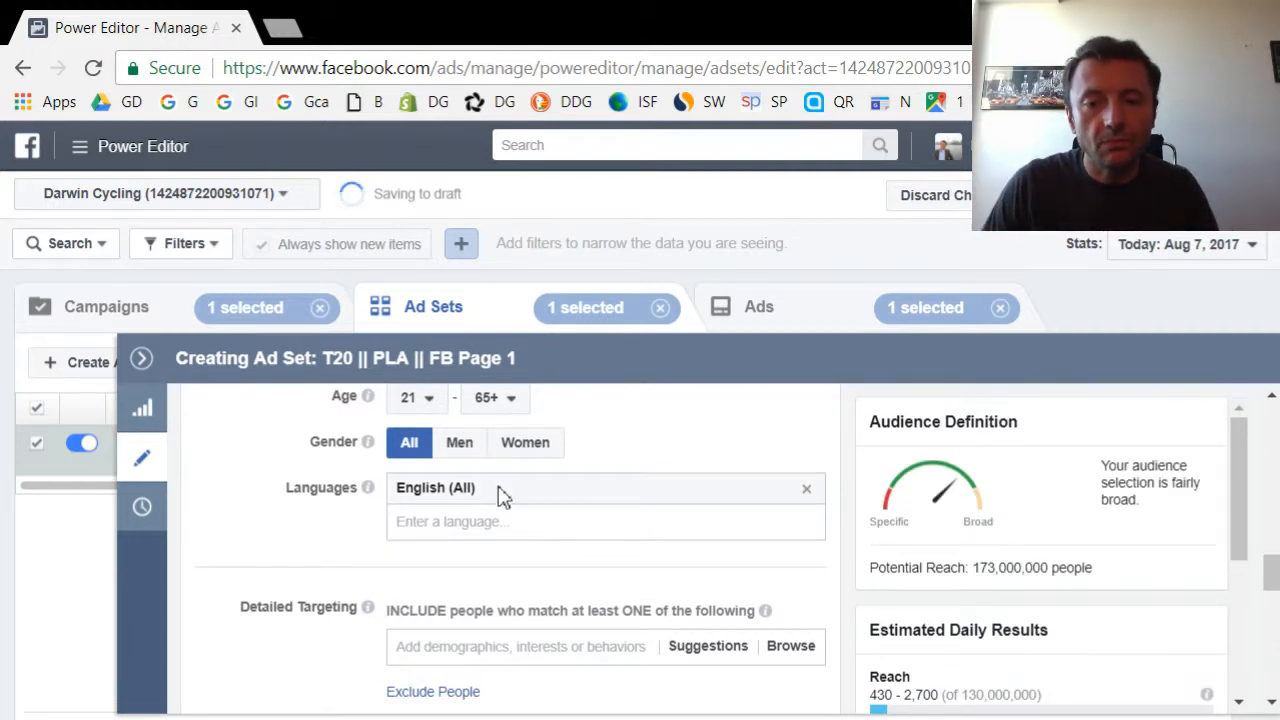
pyautogui.click(806, 492)
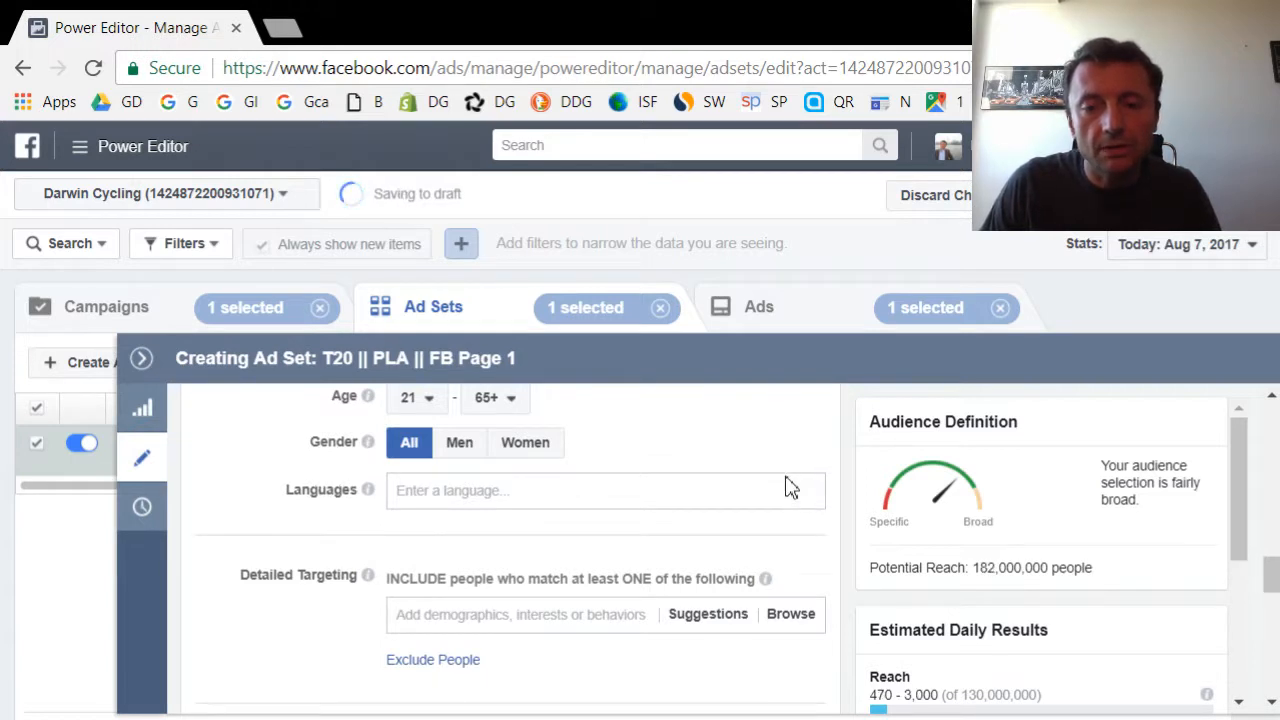
# Step: Add the interest Cycling to the detailed targeting of people to include
pyautogui.scroll(-4, 836, 488)
pyautogui.scroll(3, 740, 517)
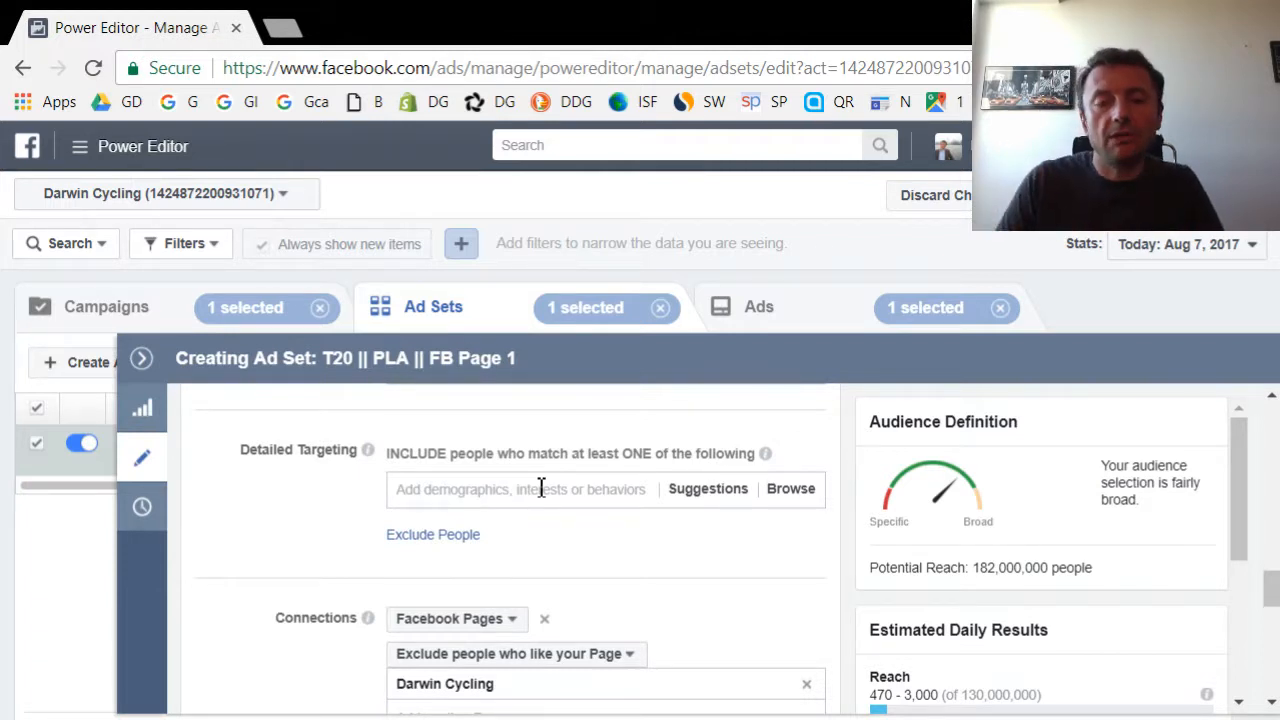
pyautogui.click(541, 487)
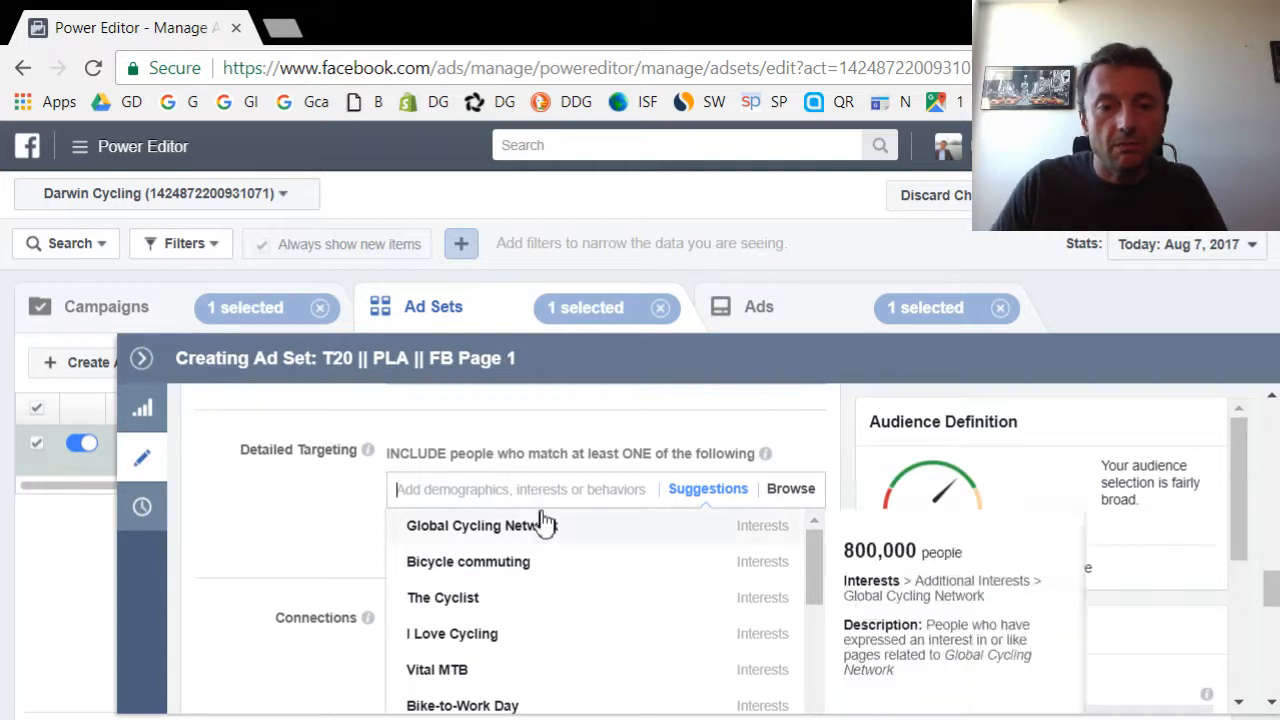
pyautogui.write('cycling')
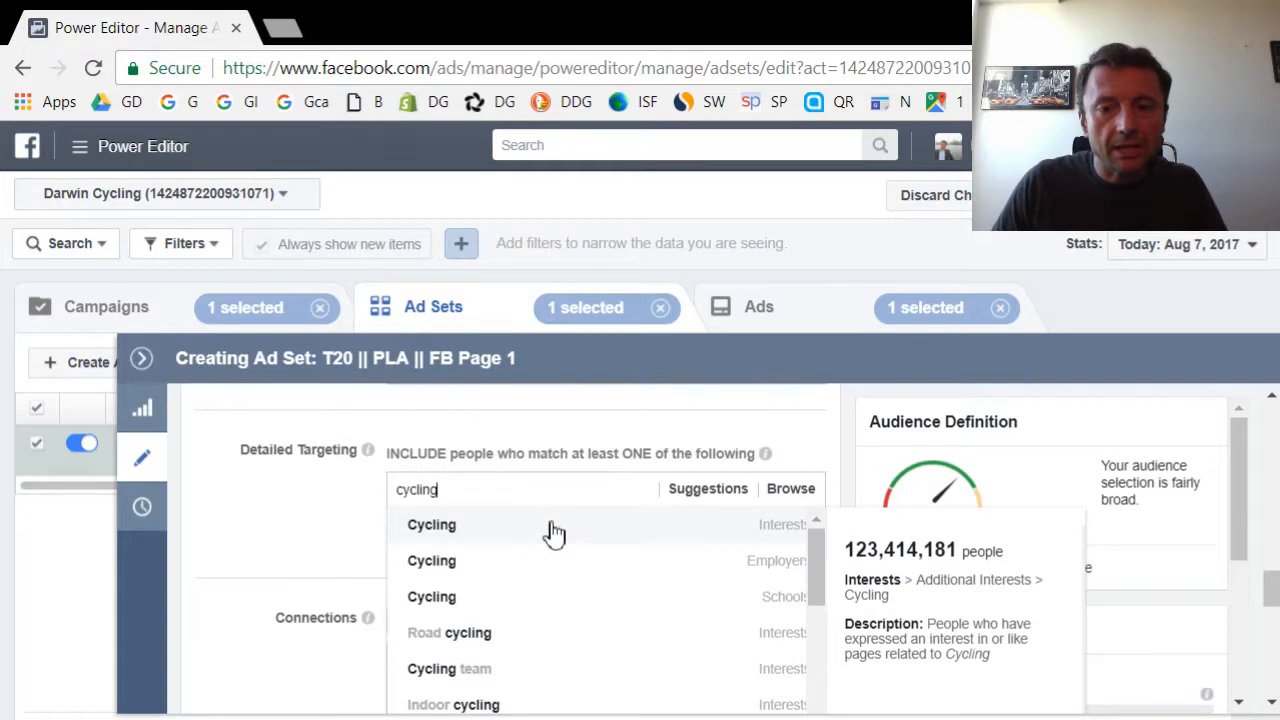
pyautogui.click(553, 537)
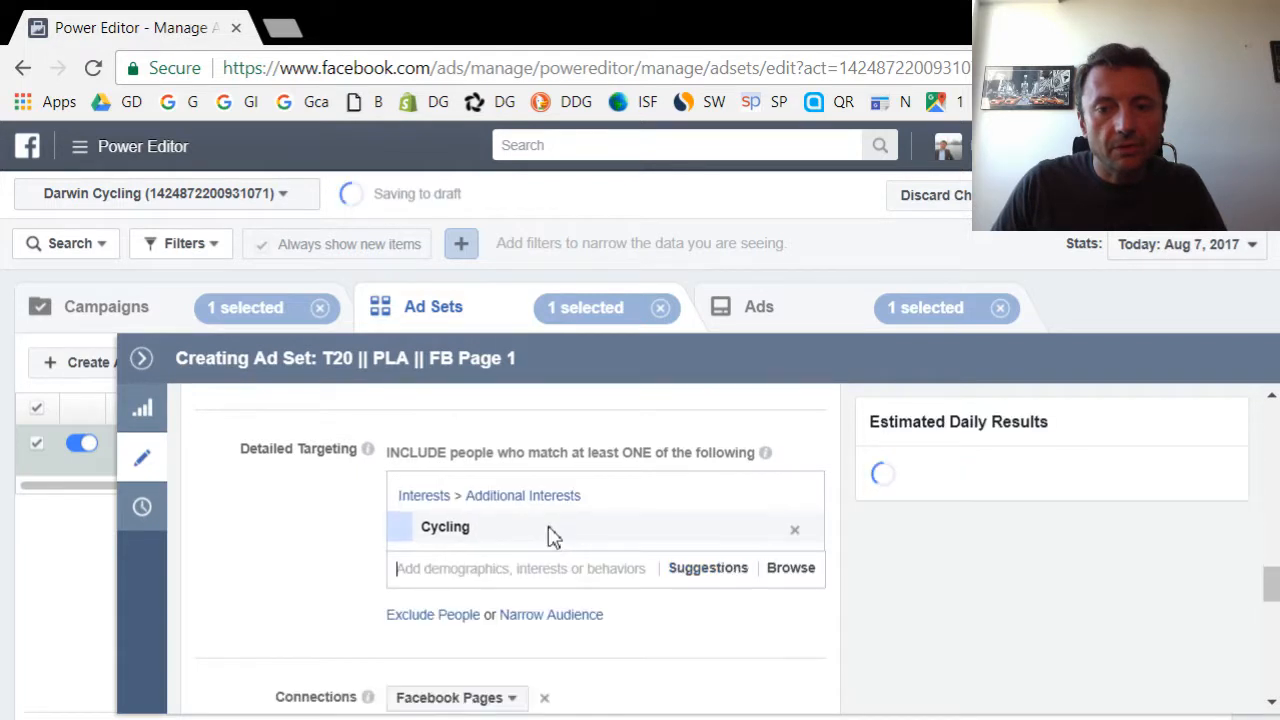
# Step: Add the interests Road cycling and Cyclingnews.com to the detailed targeting of people to include
pyautogui.write('cycling')
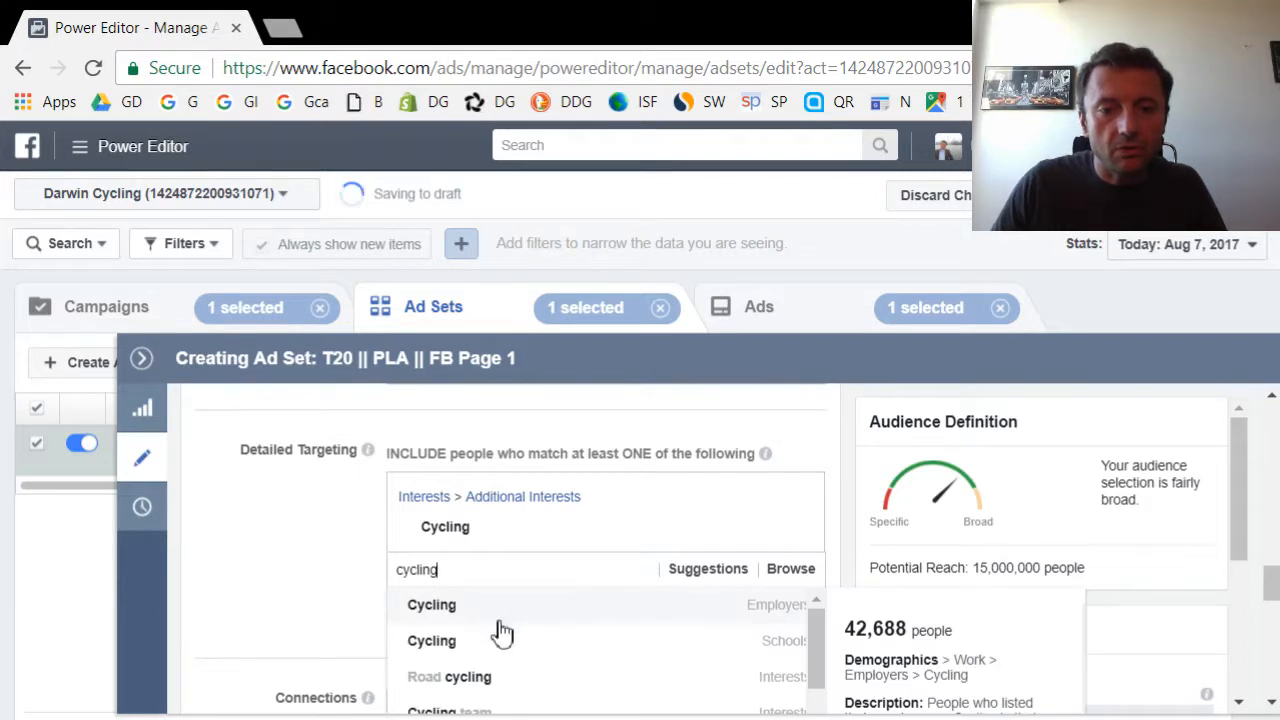
pyautogui.click(465, 688)
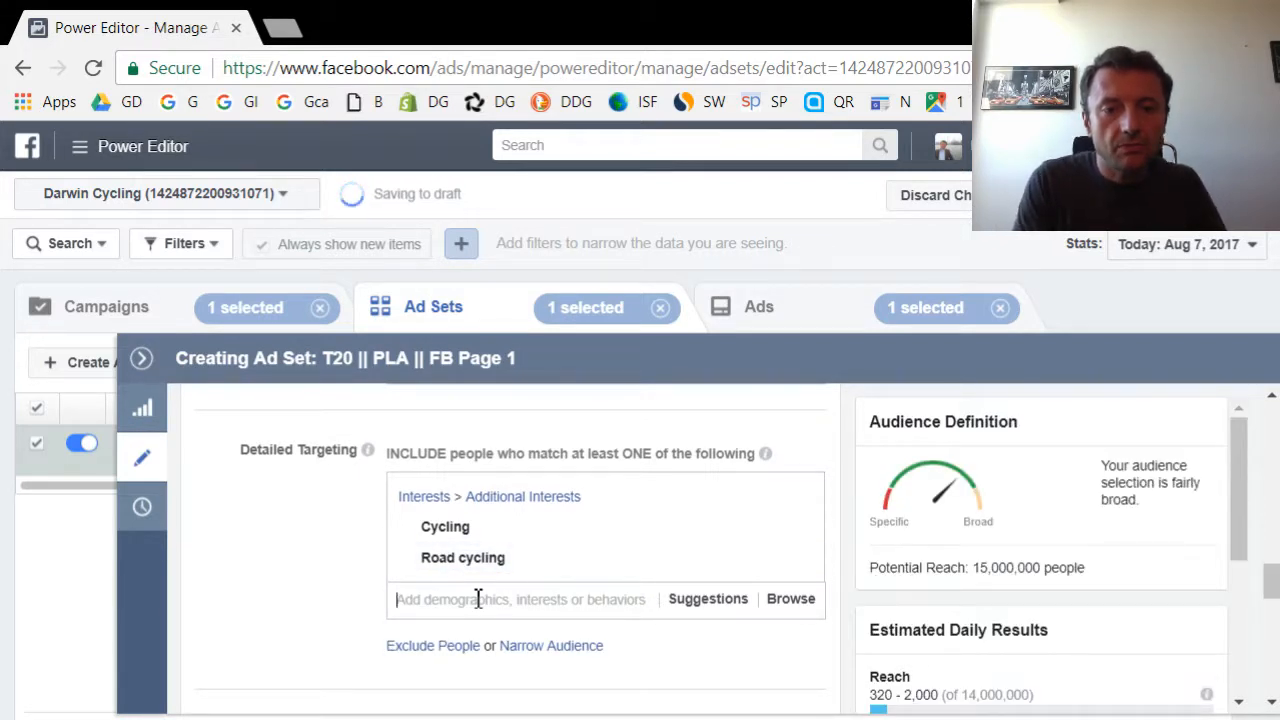
pyautogui.write('cycli')
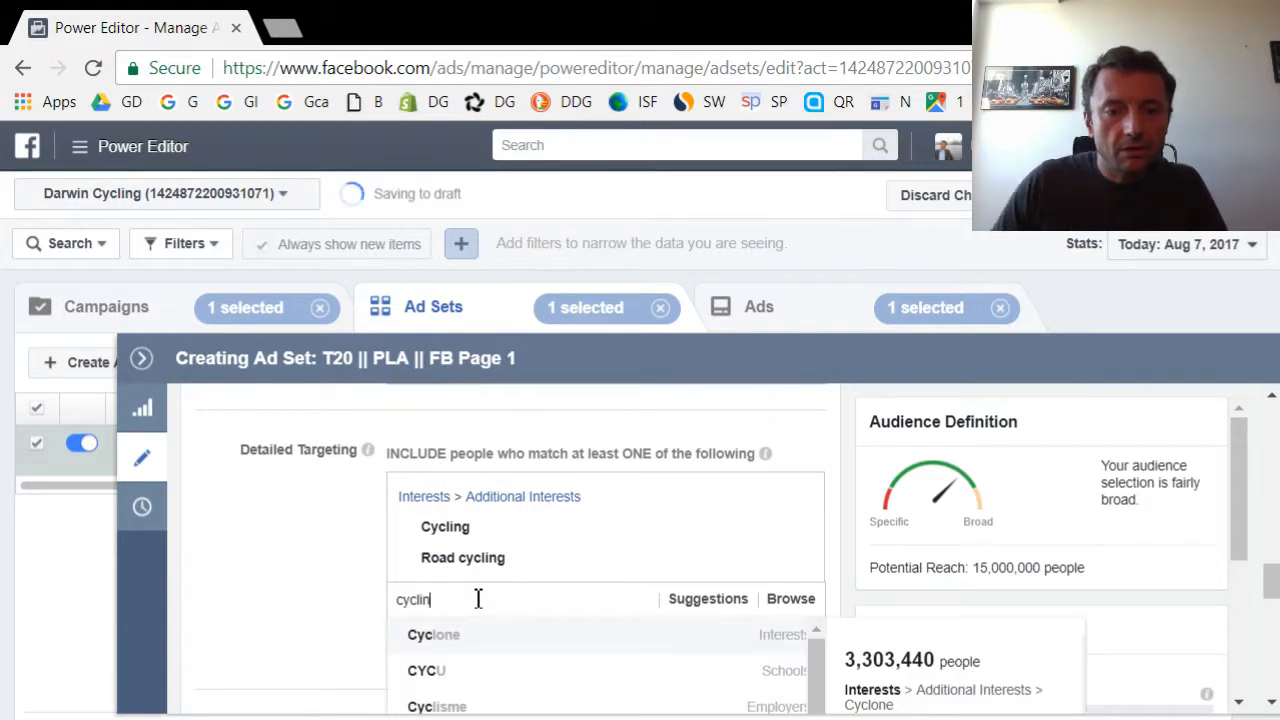
pyautogui.write('n')
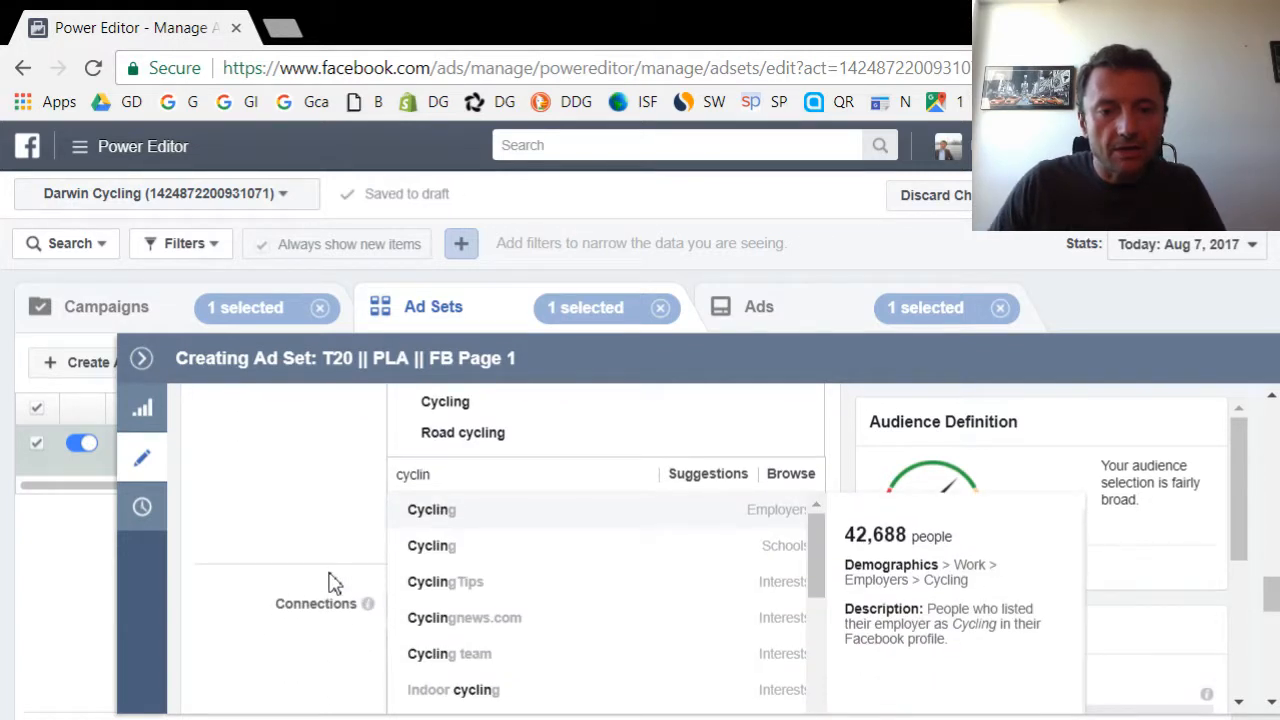
pyautogui.click(460, 620)
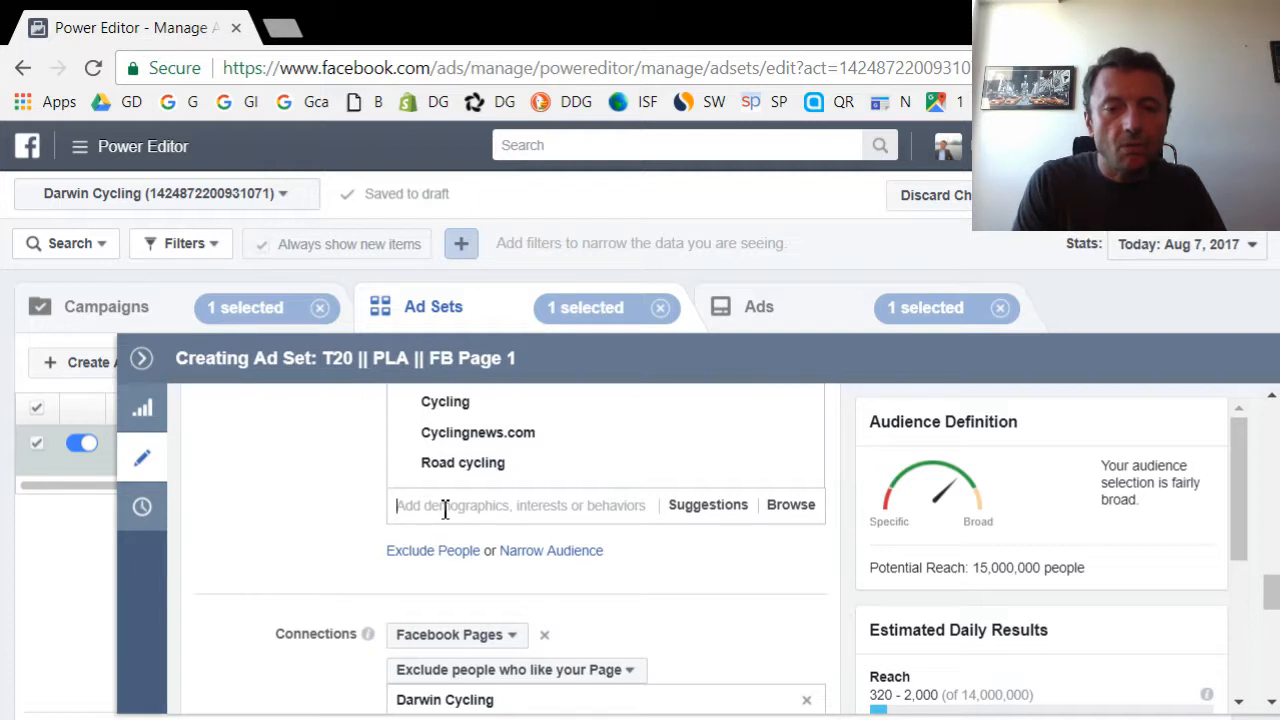
# Step: Add the suggested interests Global Cycling Network, CyclingTips, Cycling club and Bicycling (magazine) to the detailed targeting
pyautogui.click(705, 507)
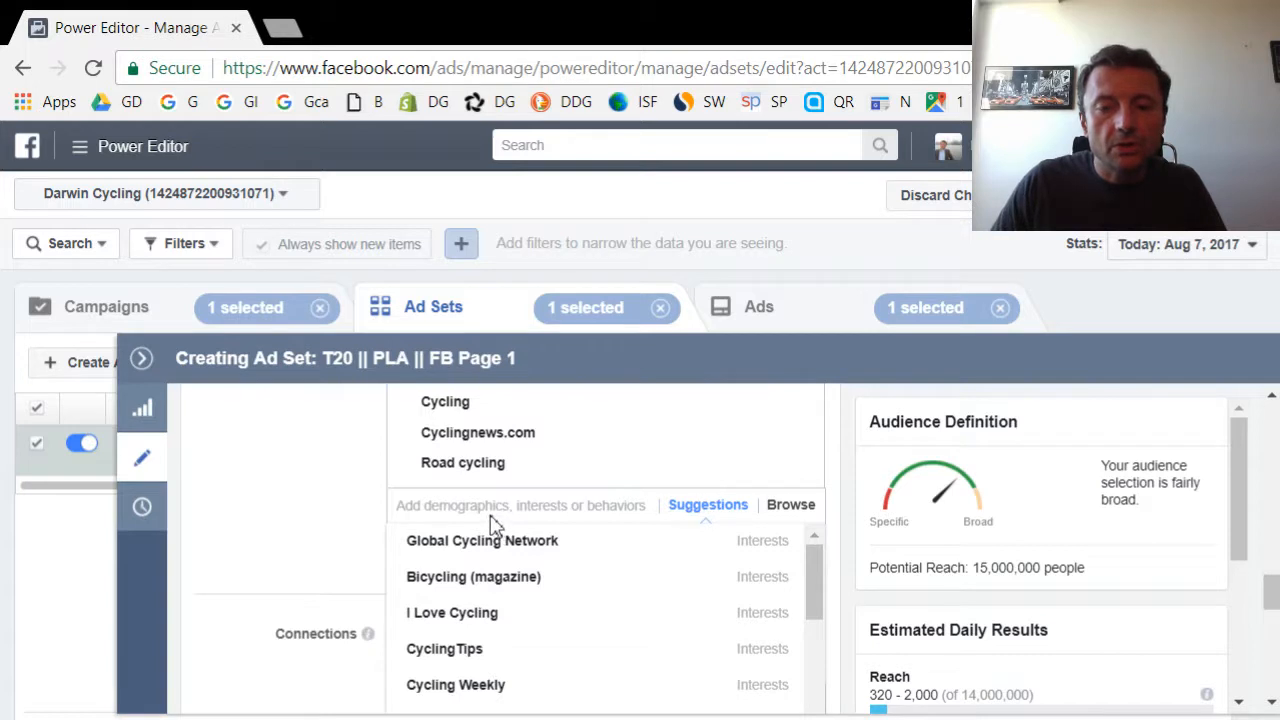
pyautogui.moveTo(510, 543)
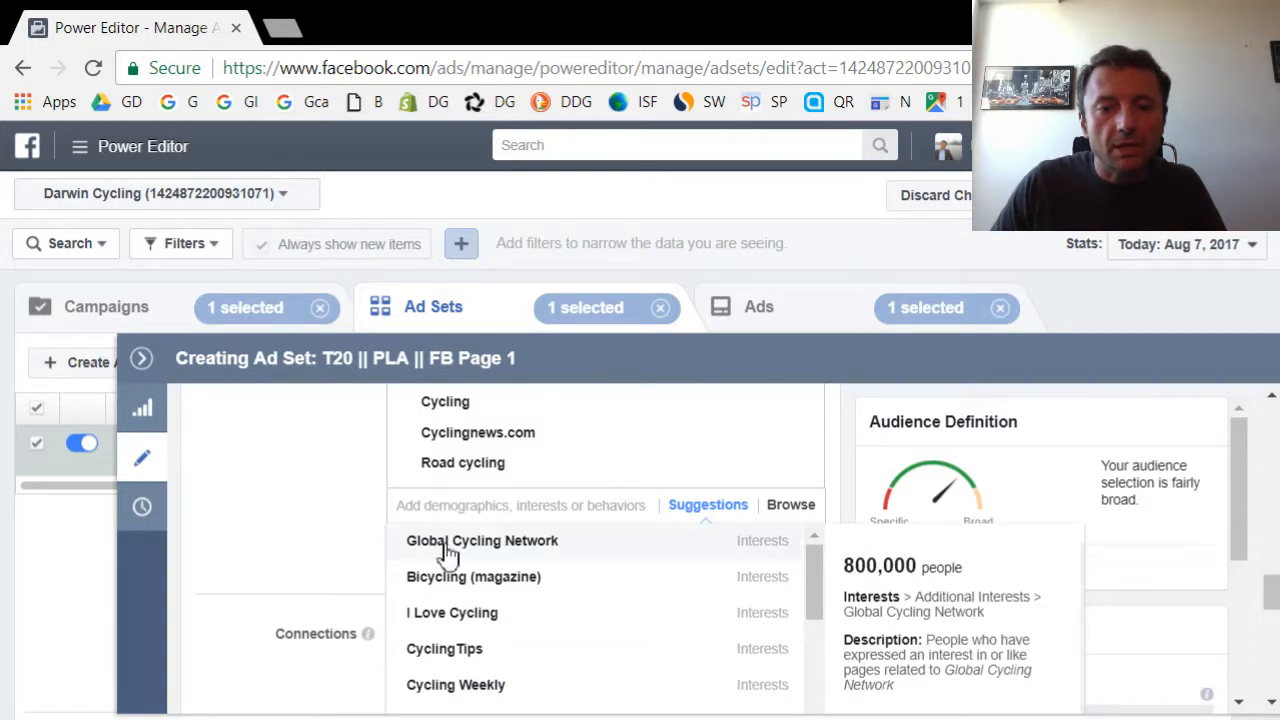
pyautogui.click(448, 555)
pyautogui.click(425, 585)
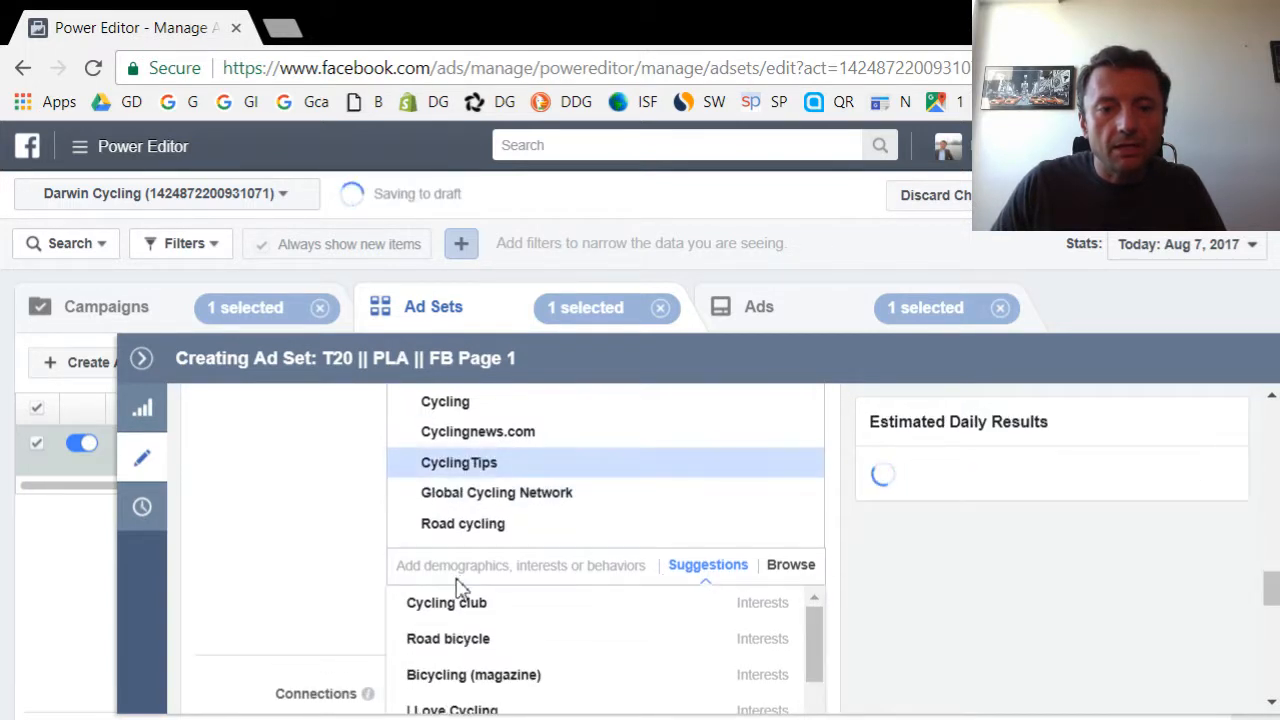
pyautogui.click(456, 604)
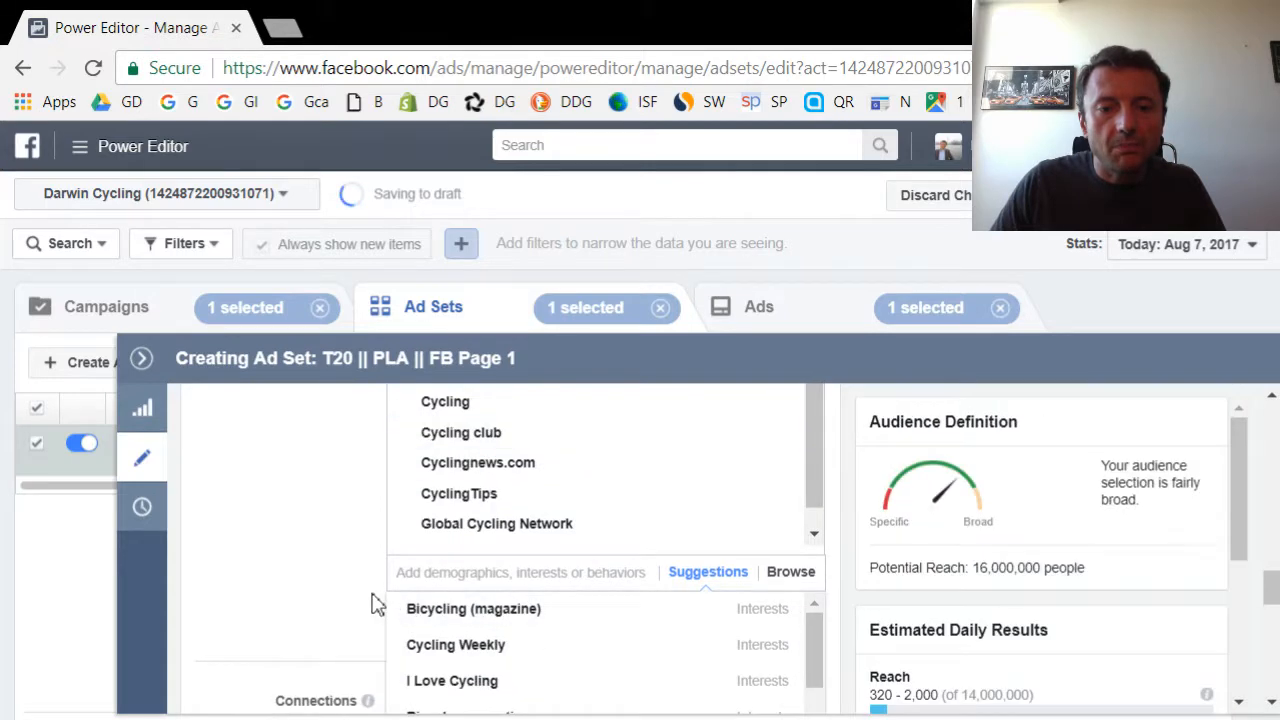
pyautogui.click(413, 612)
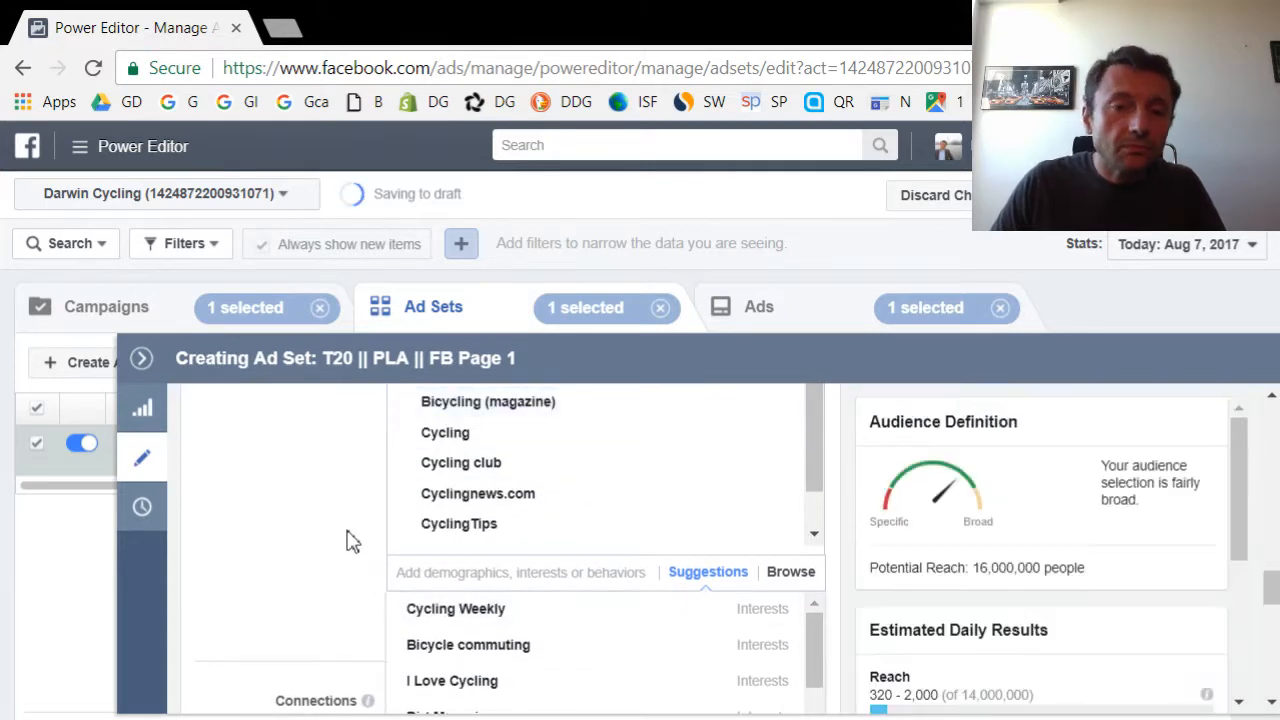
pyautogui.scroll(1, 338, 538)
pyautogui.scroll(-1, 338, 538)
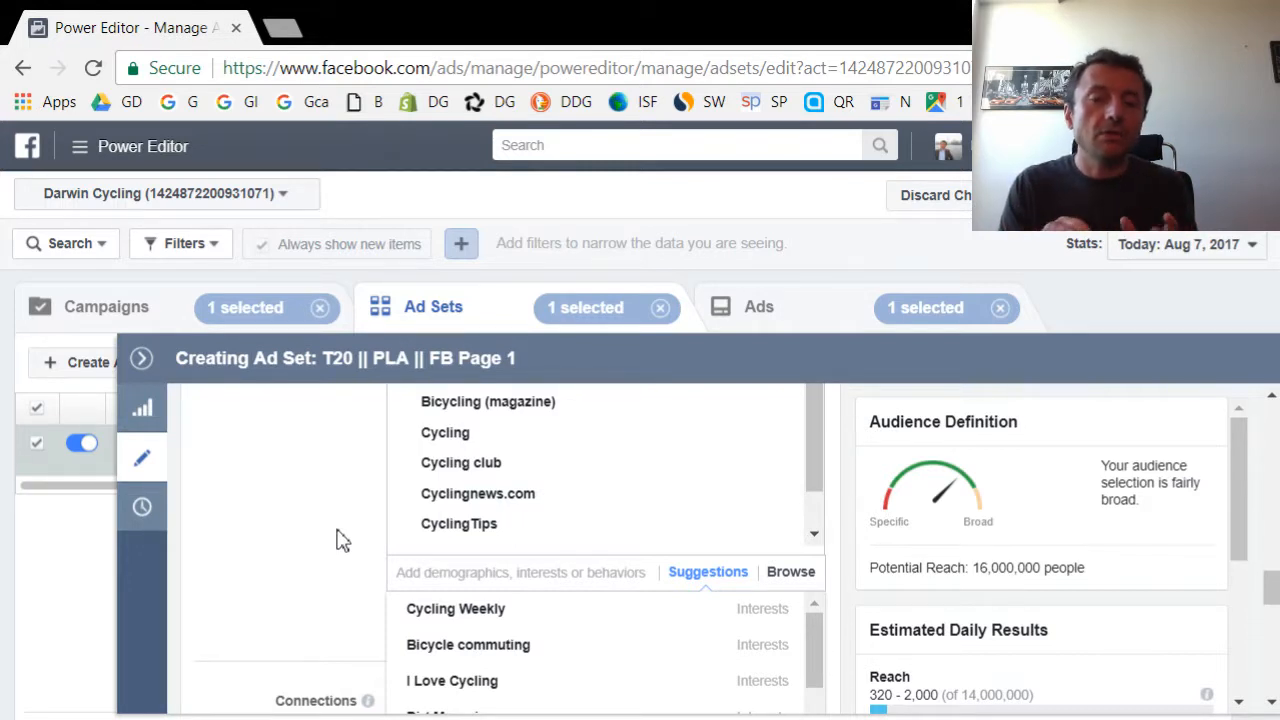
pyautogui.click(322, 543)
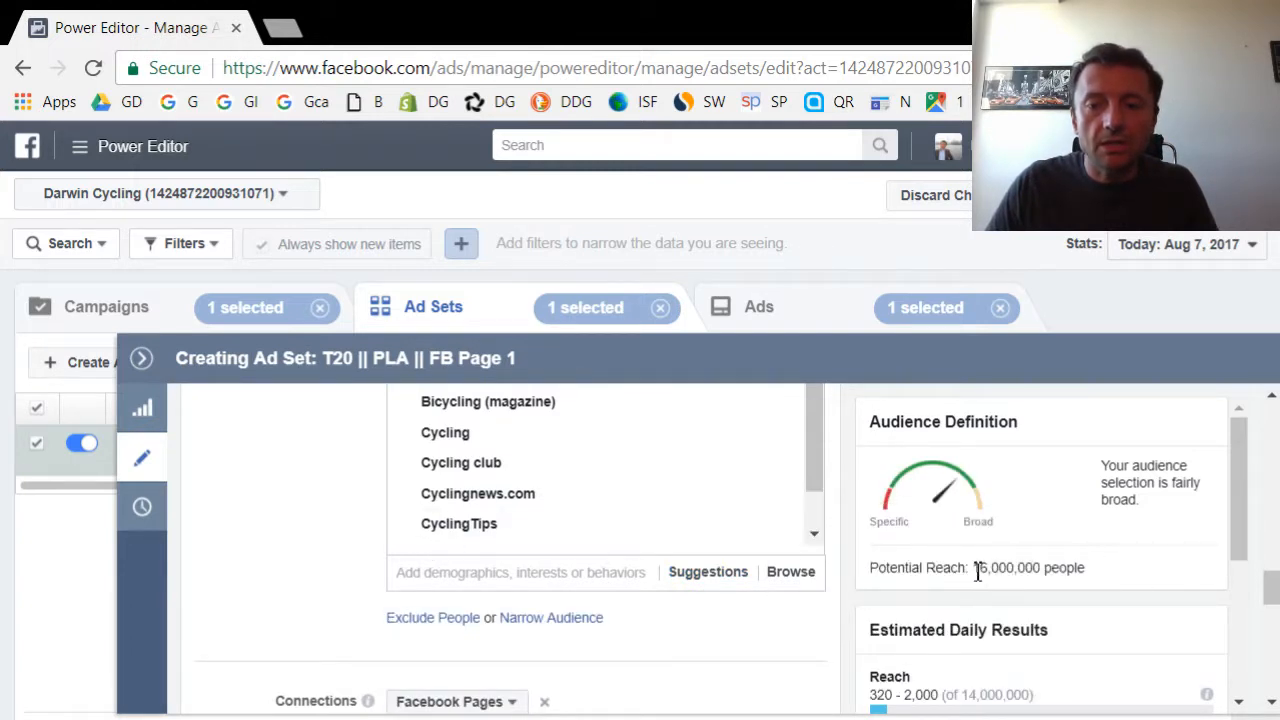
# Step: Remove the interest Cycling from the detailed targeting and compare the audience's potential reach before and after
pyautogui.moveTo(974, 568); pyautogui.dragTo(1062, 568)
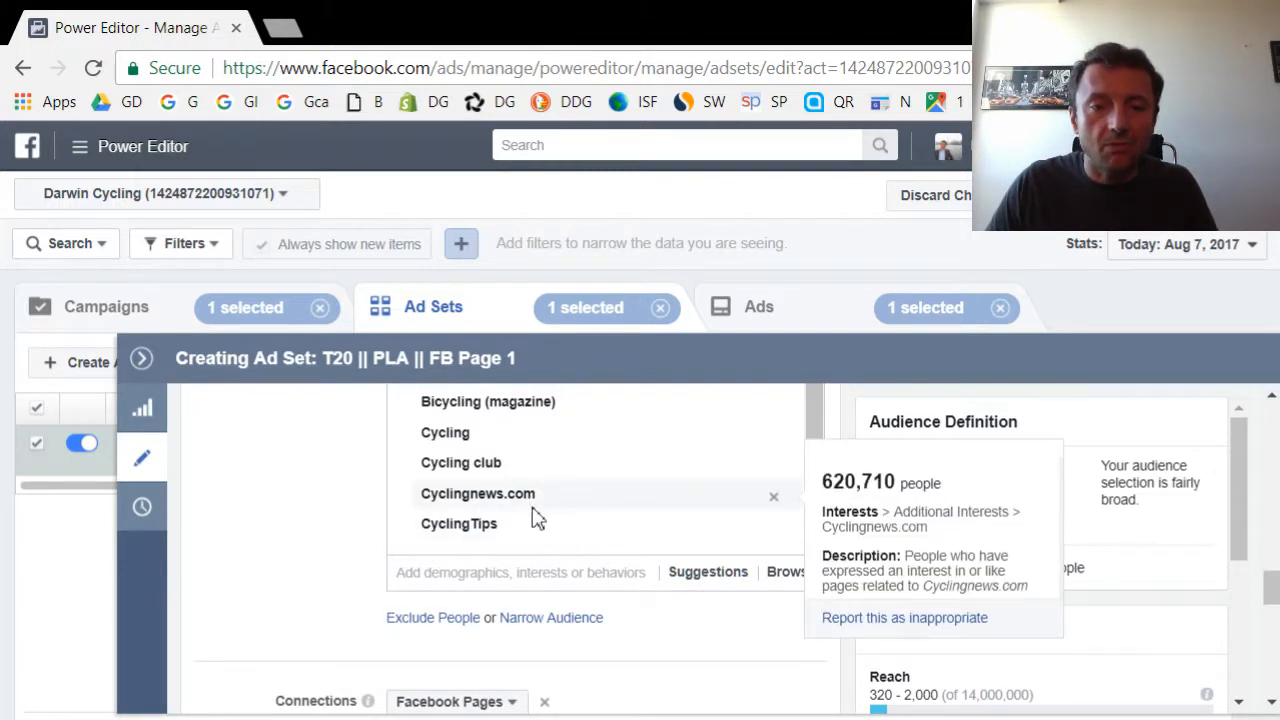
pyautogui.scroll(1, 645, 462)
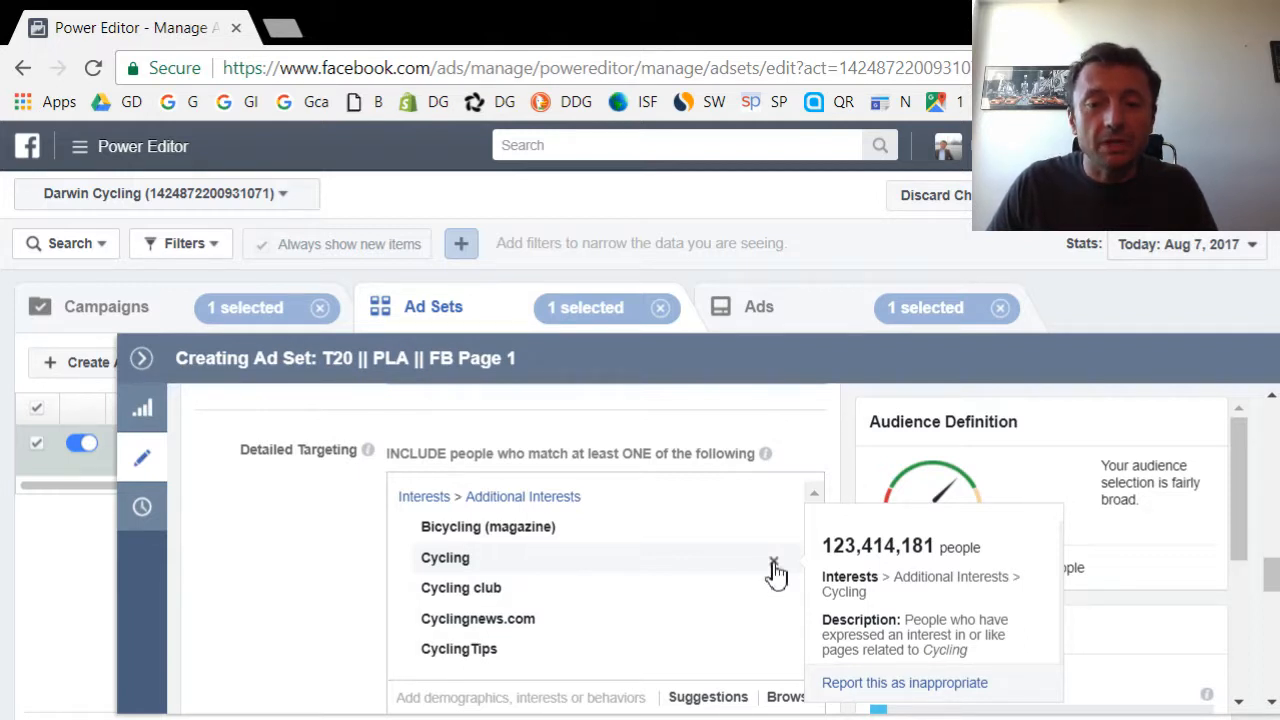
pyautogui.click(774, 563)
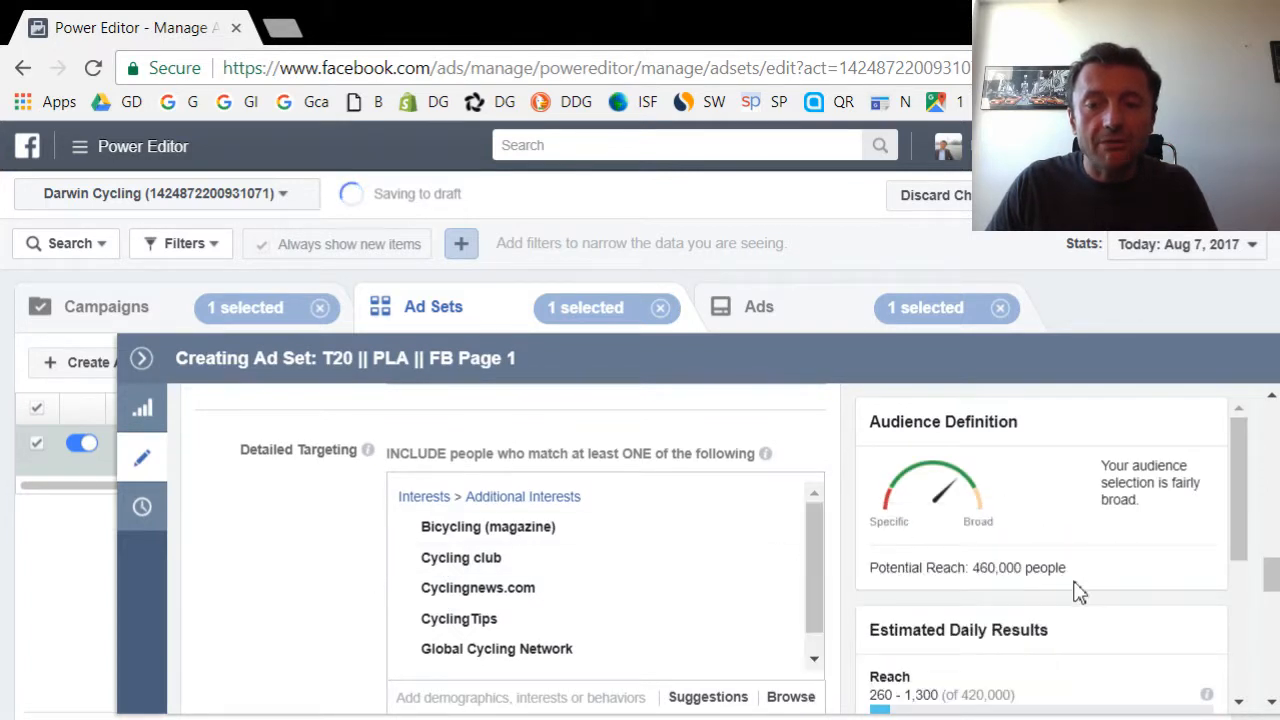
pyautogui.moveTo(973, 567); pyautogui.dragTo(1032, 572)
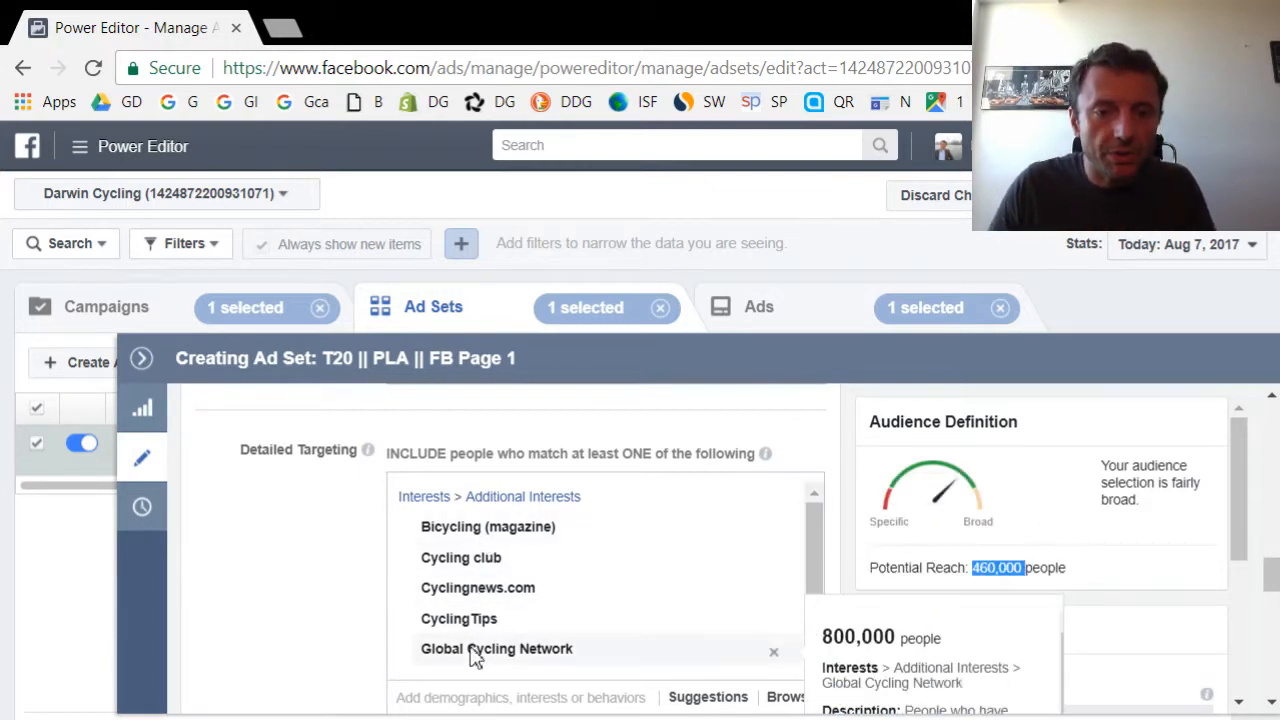
# Step: Examine the connection options for people who like the Darwin Cycling Page and the rest of the audience section
pyautogui.scroll(-1, 317, 598)
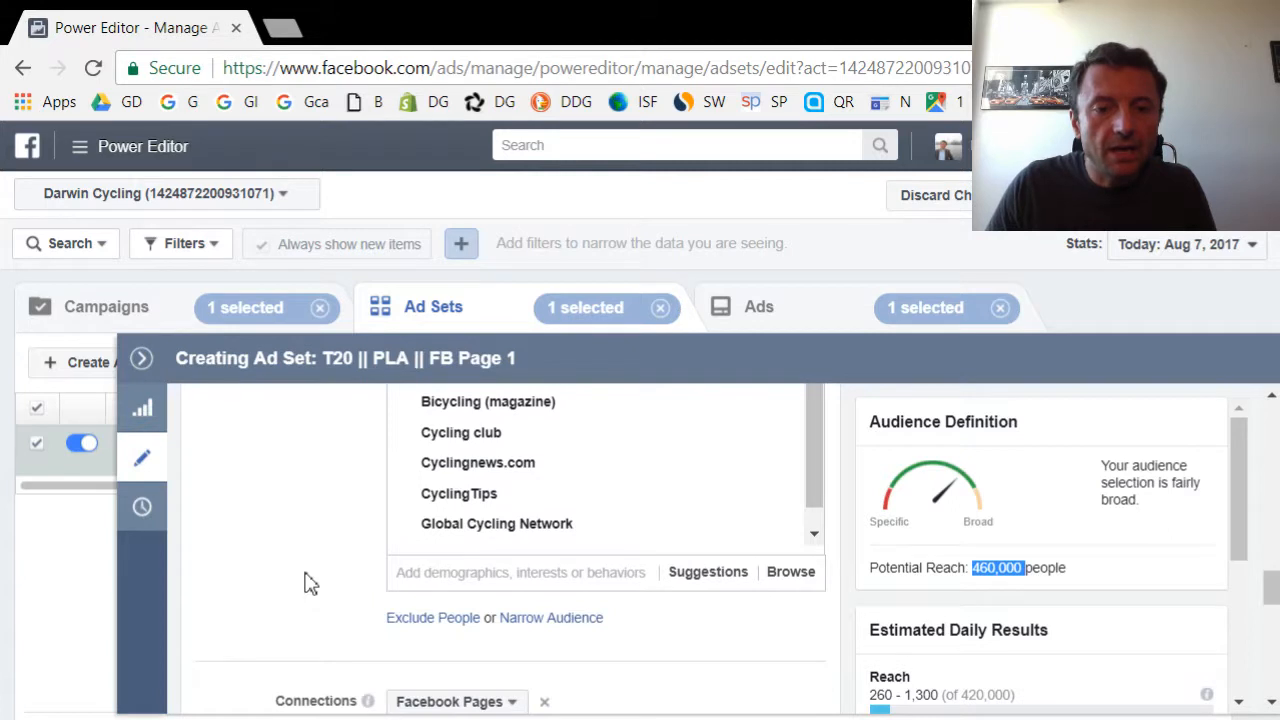
pyautogui.scroll(-2, 305, 583)
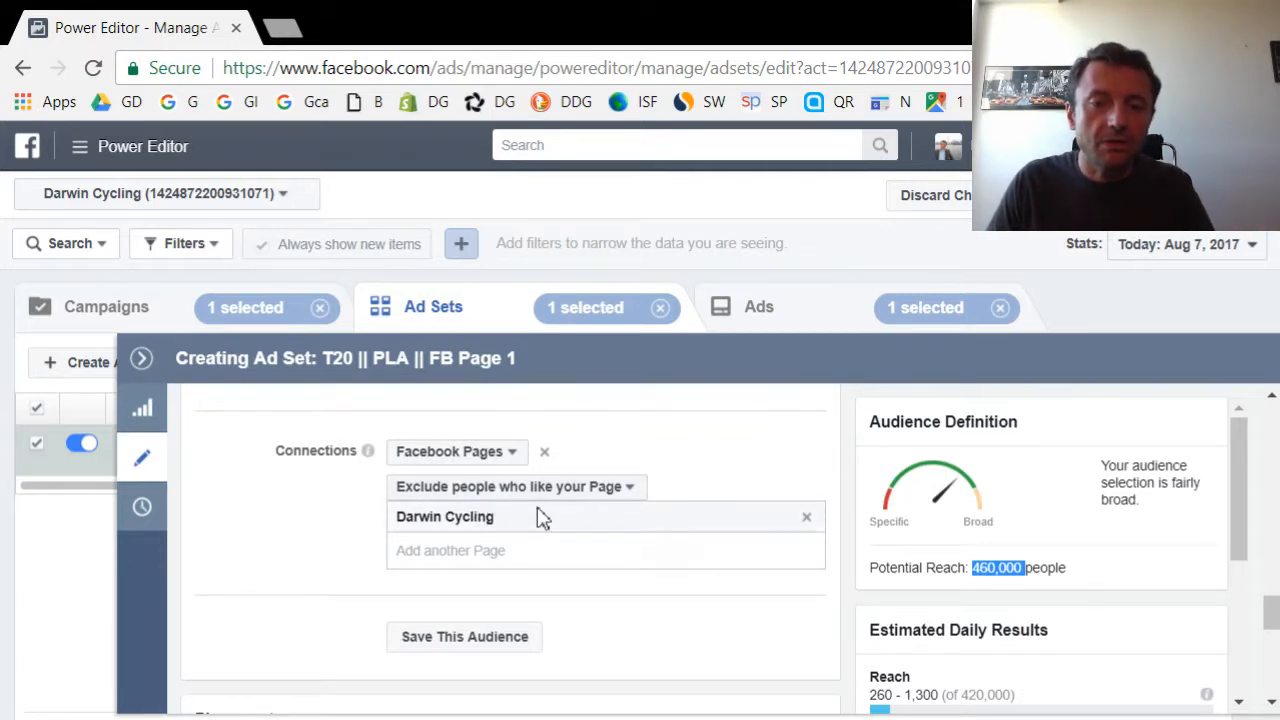
pyautogui.click(627, 489)
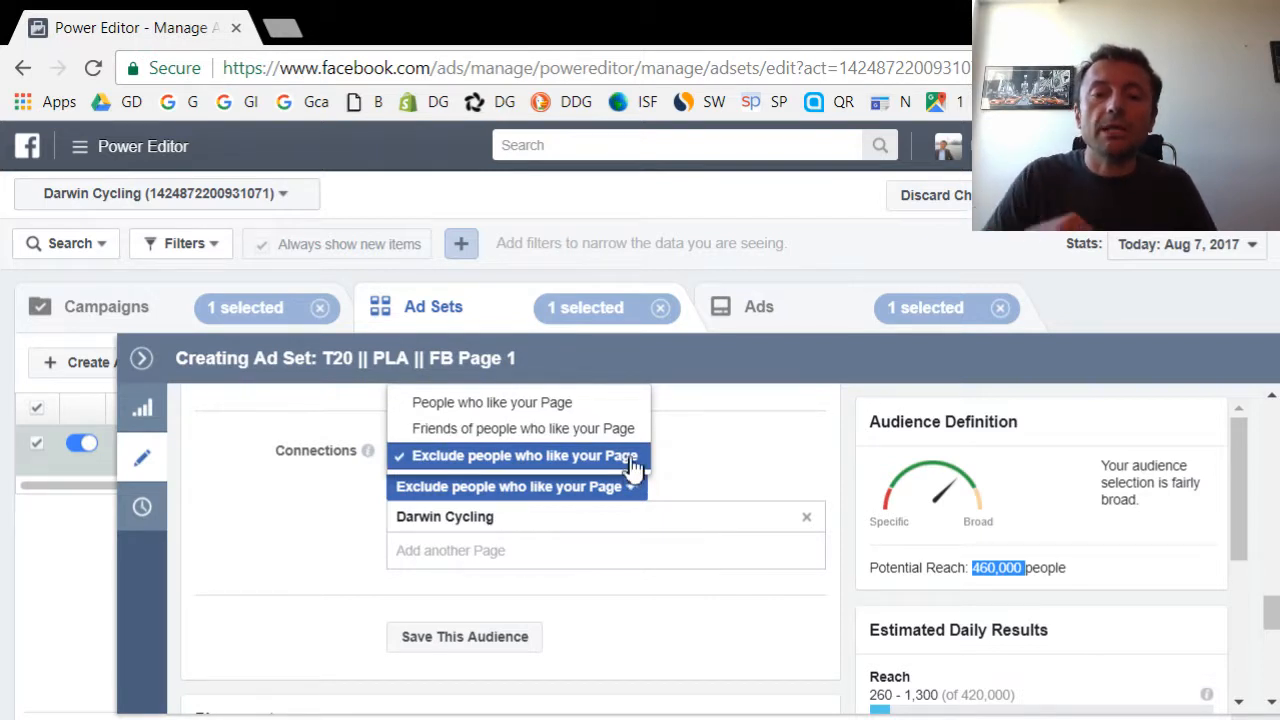
pyautogui.click(690, 472)
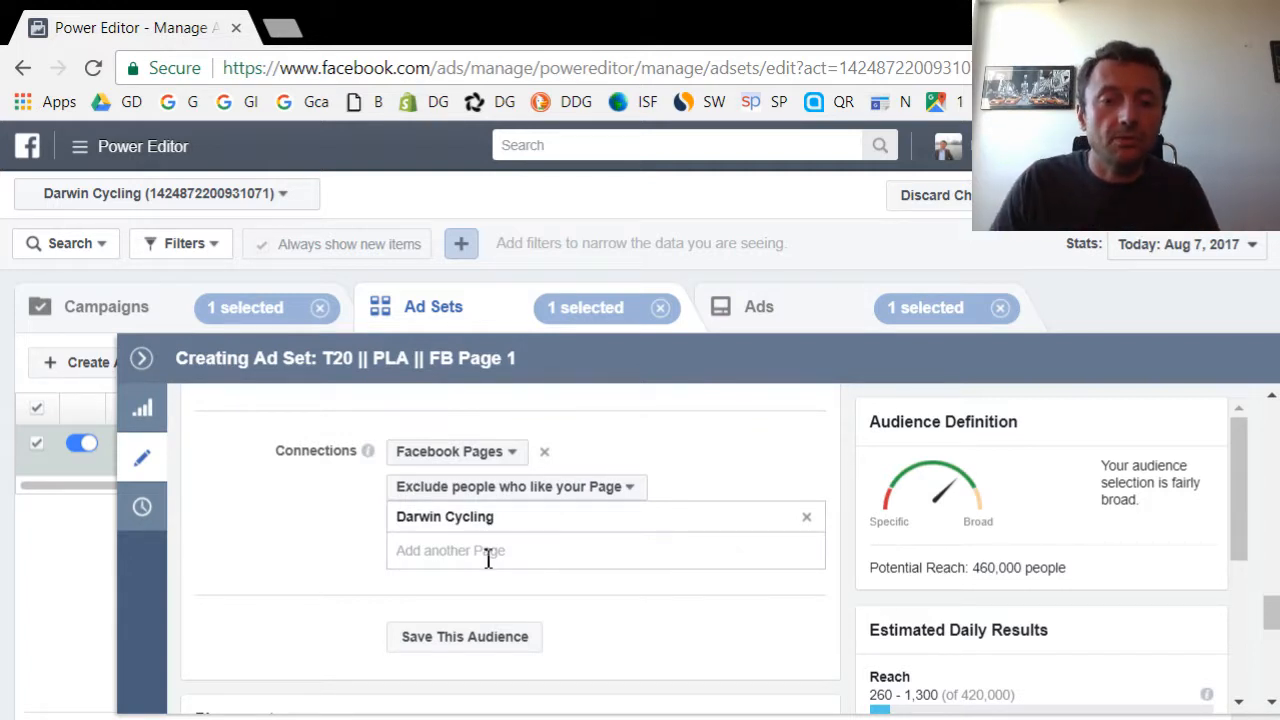
pyautogui.scroll(-1, 370, 590)
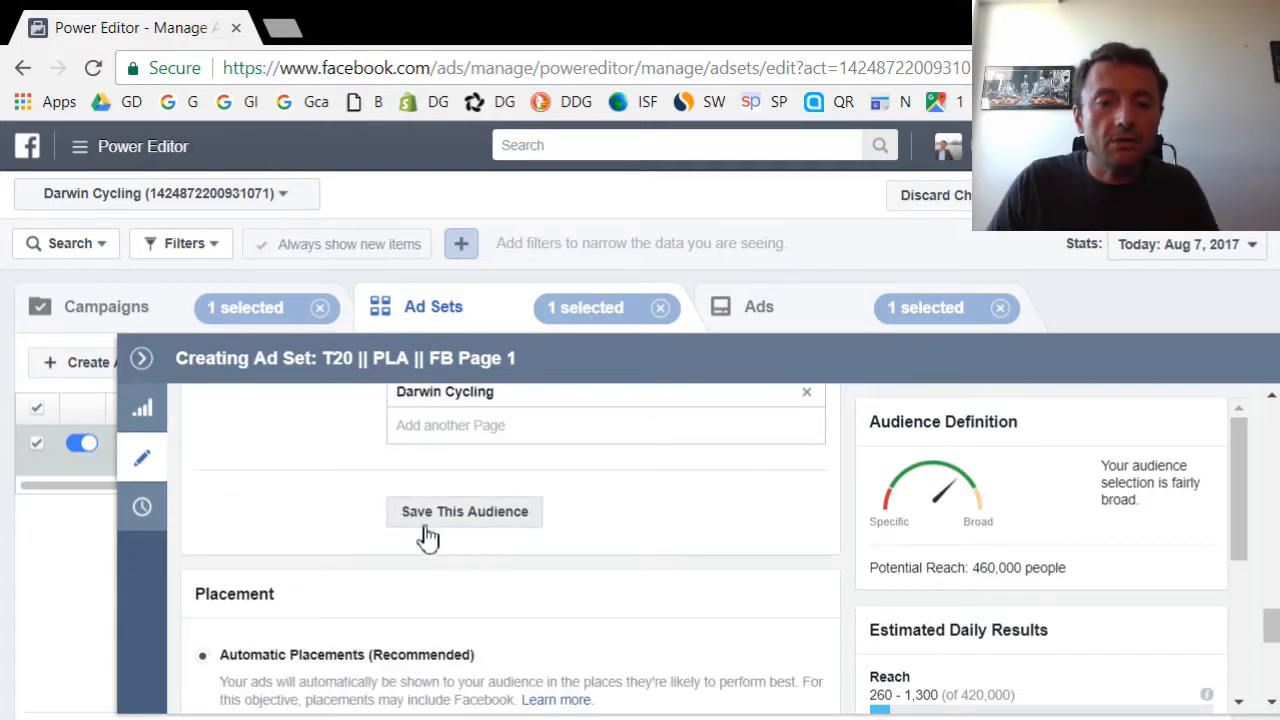
pyautogui.scroll(-1, 520, 515)
pyautogui.scroll(1, 485, 505)
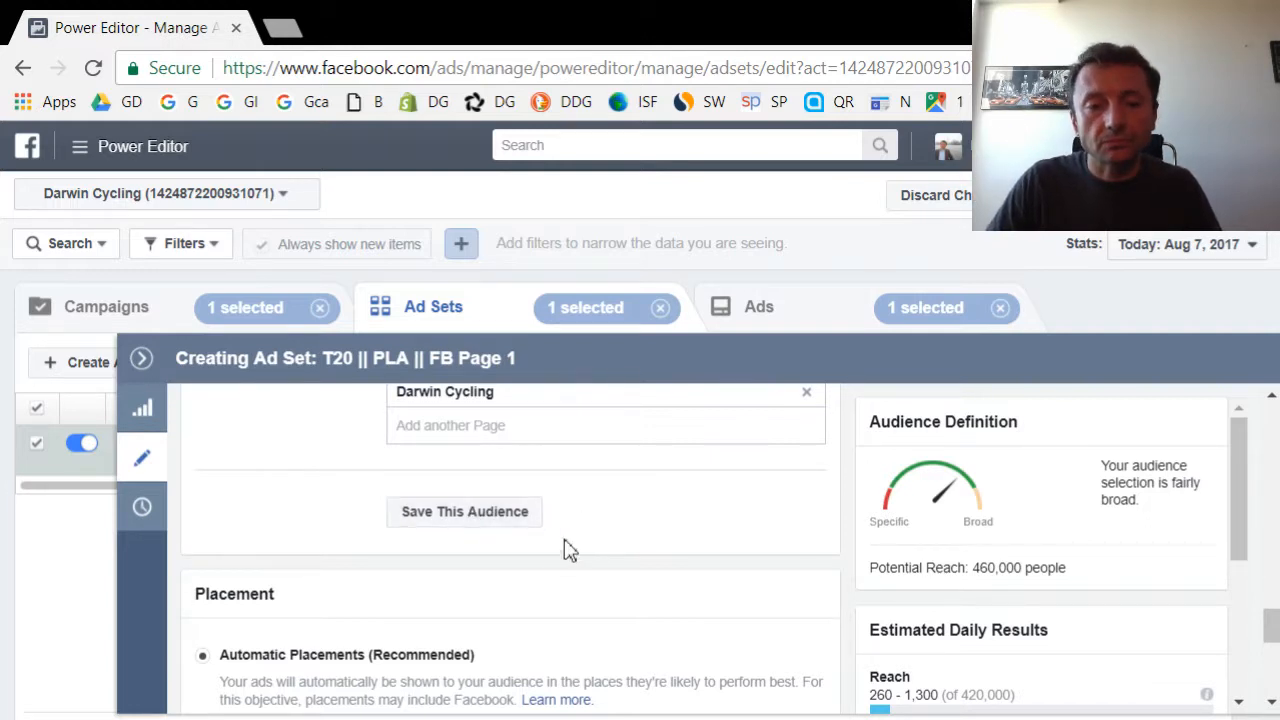
# Step: Switch the ad set from automatic placements to Edit Placements
pyautogui.scroll(-1, 550, 549)
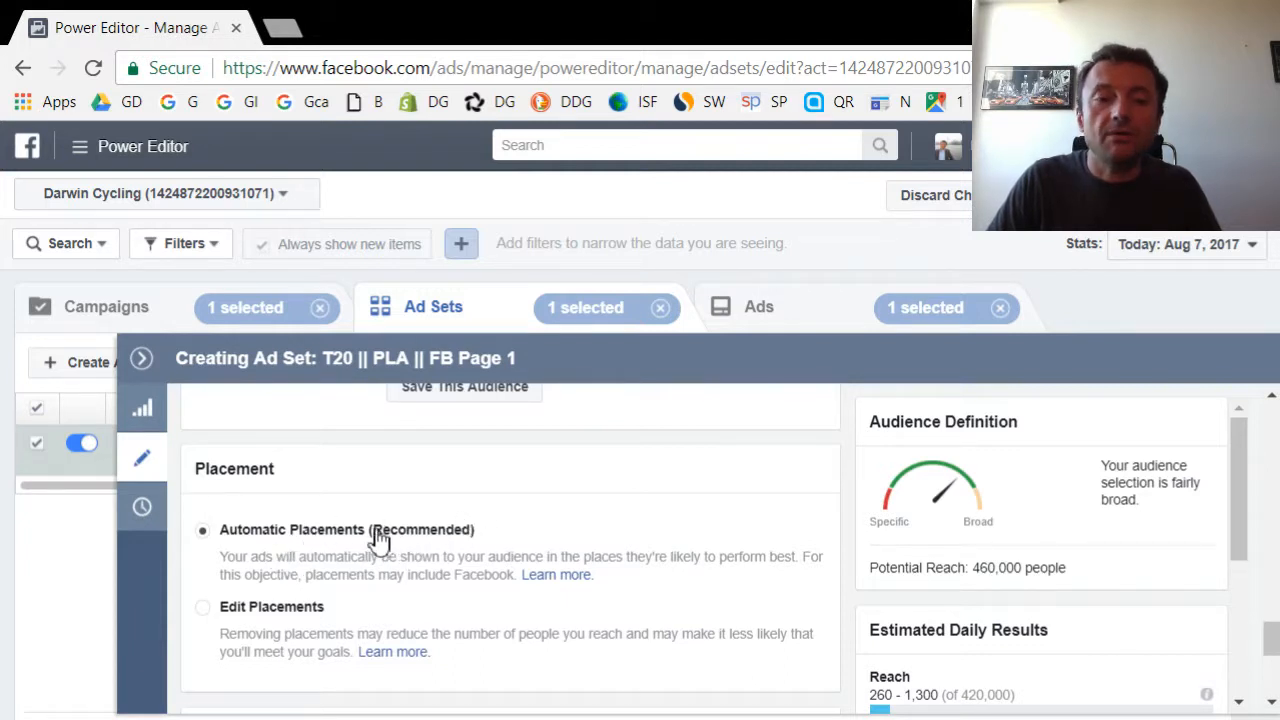
pyautogui.click(204, 612)
pyautogui.scroll(-1, 206, 614)
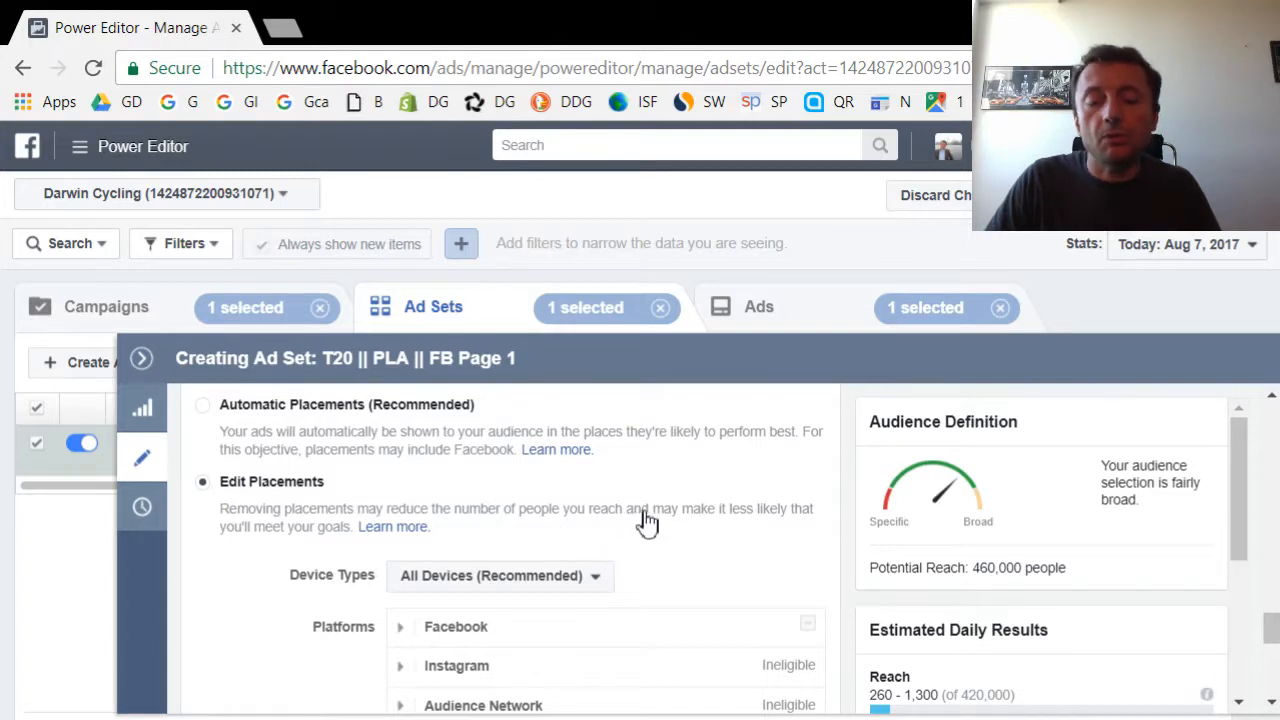
pyautogui.scroll(-1, 654, 540)
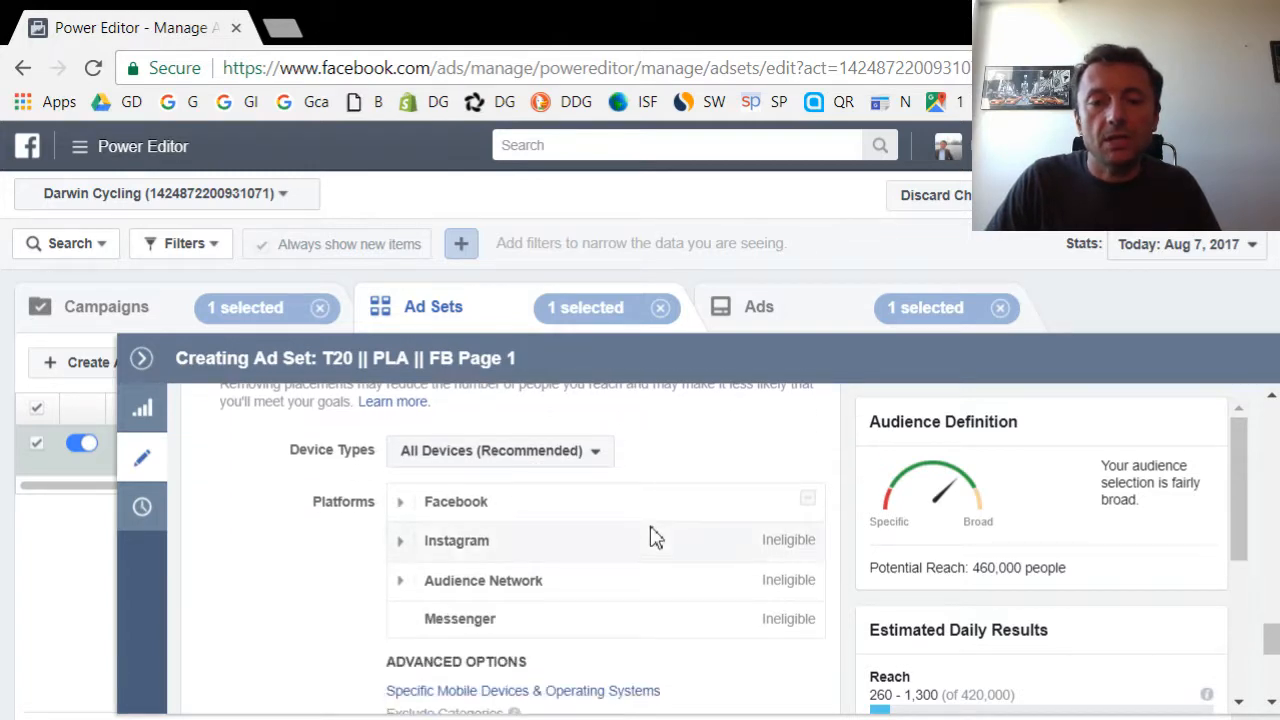
# Step: Examine the available device types for the ad placements without changing the selection
pyautogui.click(600, 462)
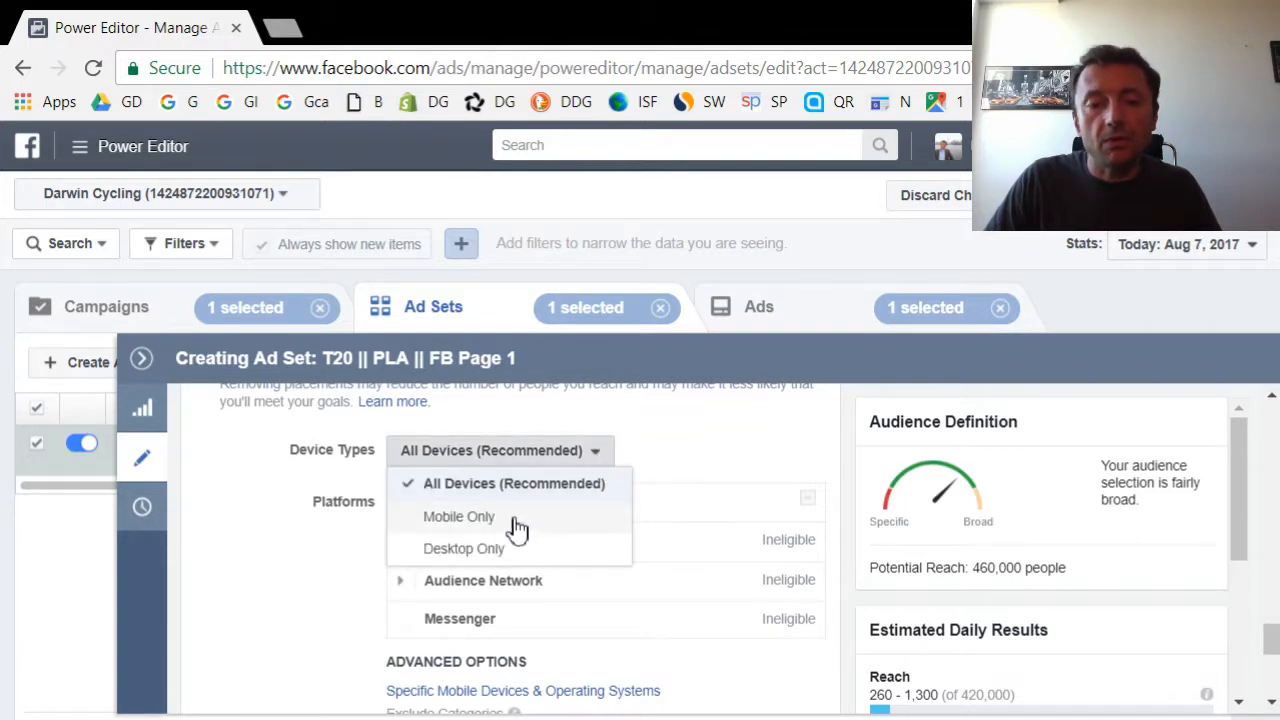
pyautogui.click(716, 455)
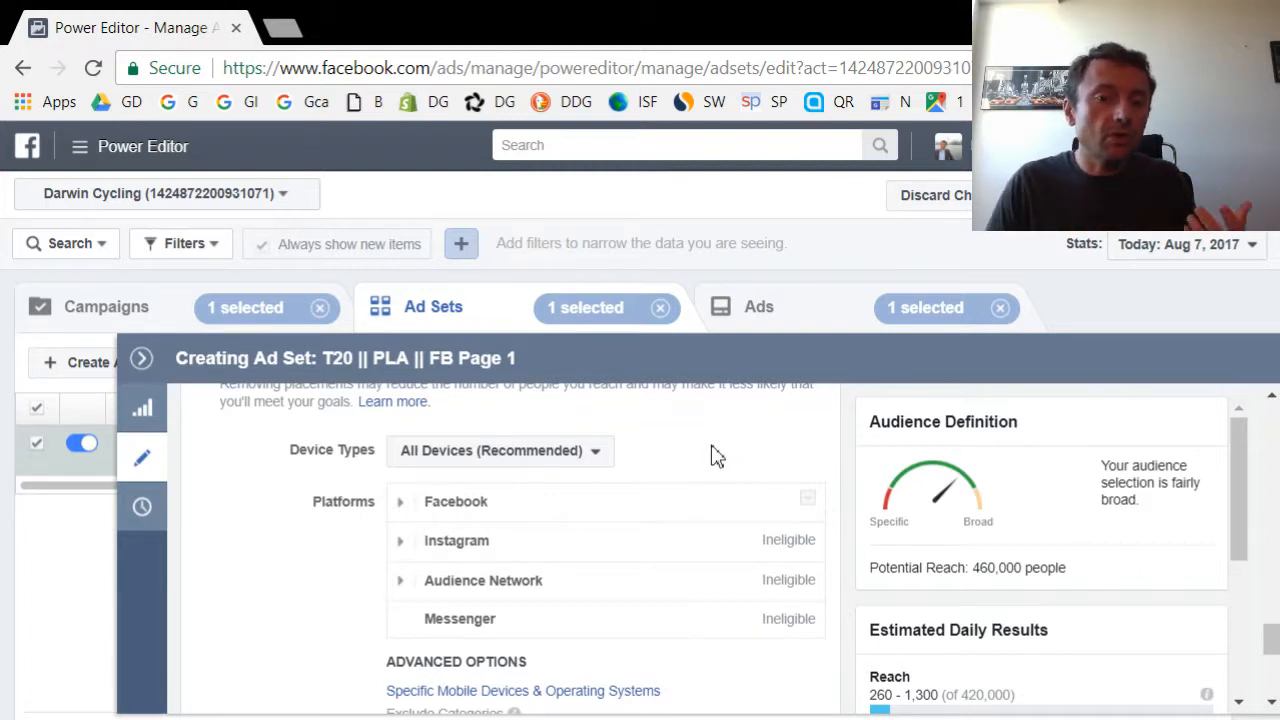
pyautogui.click(603, 462)
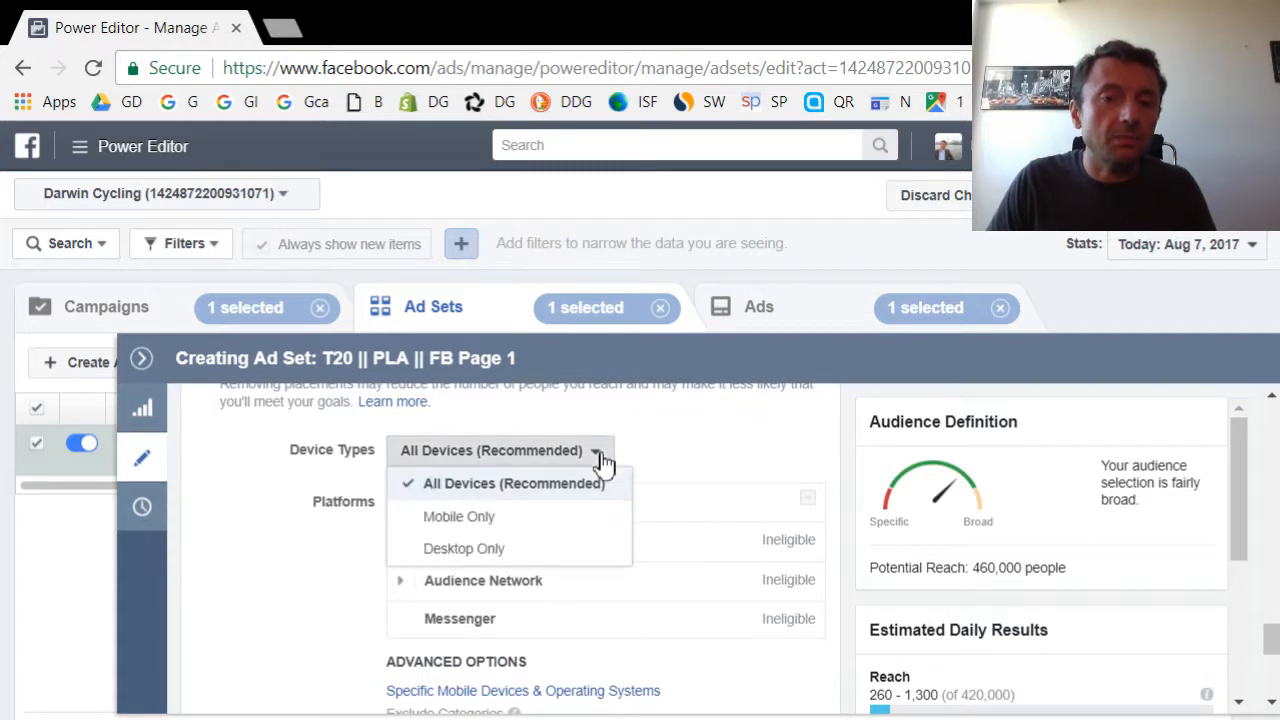
pyautogui.click(652, 457)
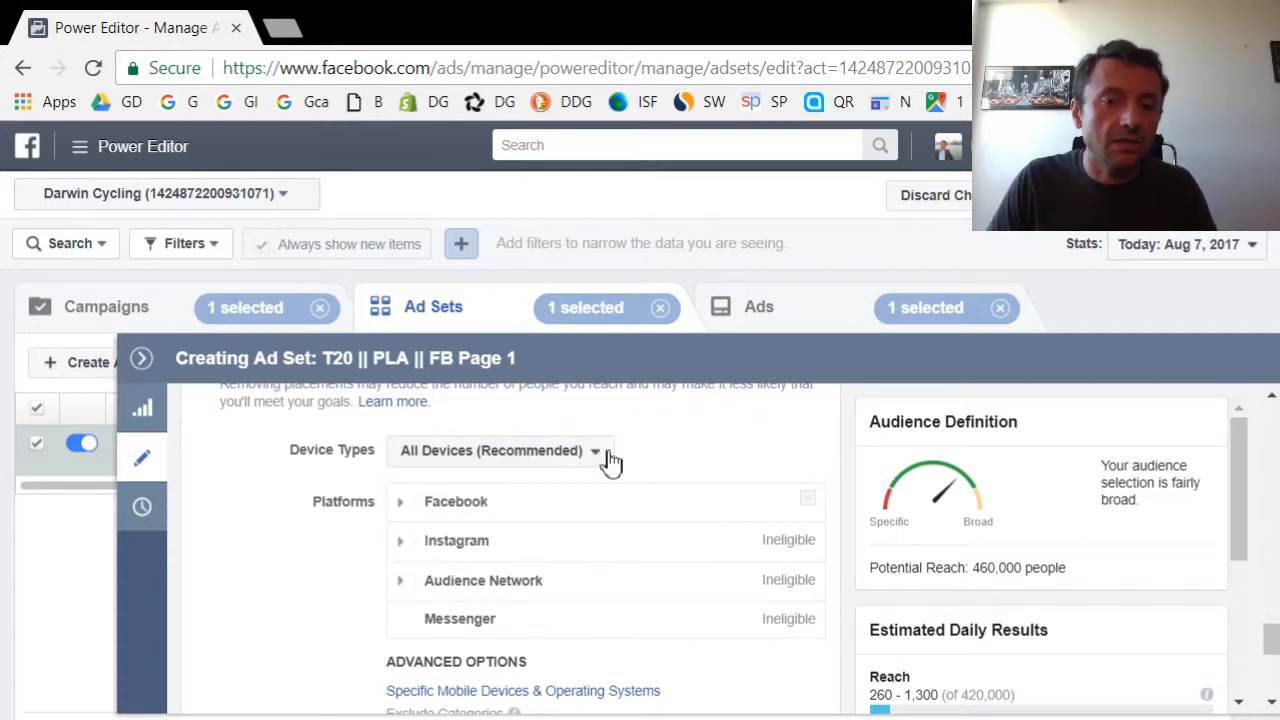
pyautogui.click(606, 460)
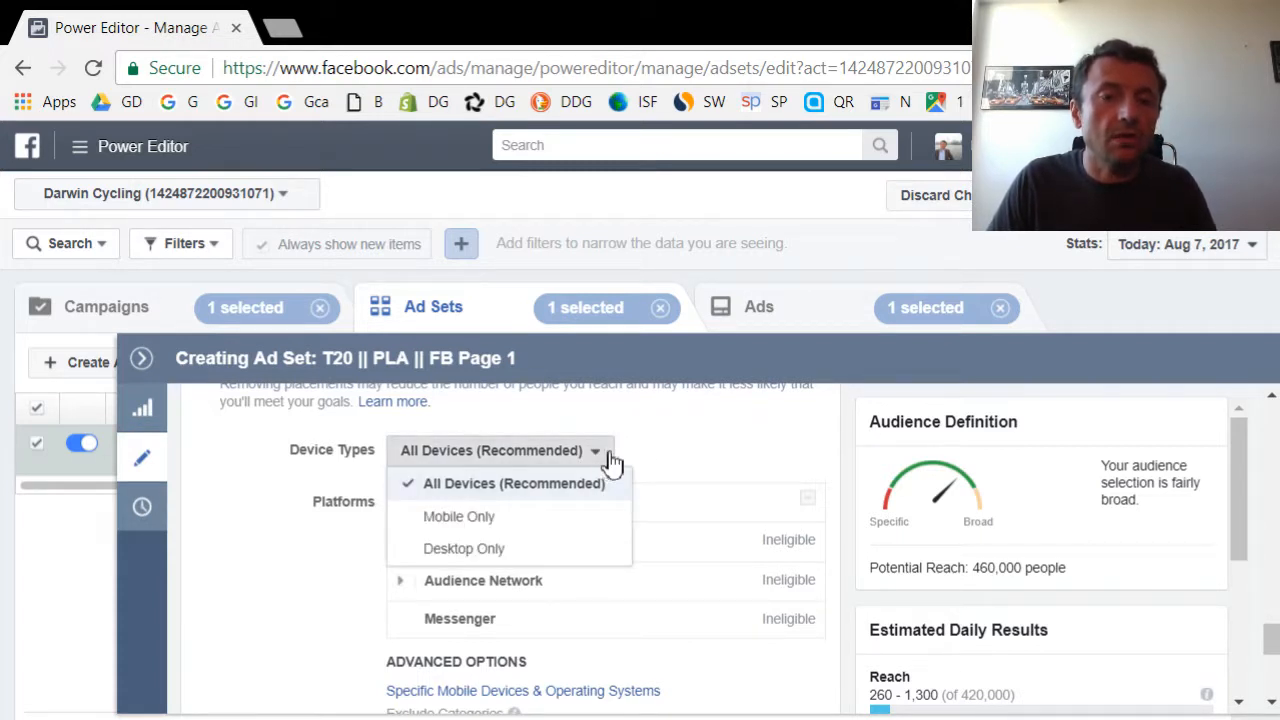
pyautogui.click(651, 456)
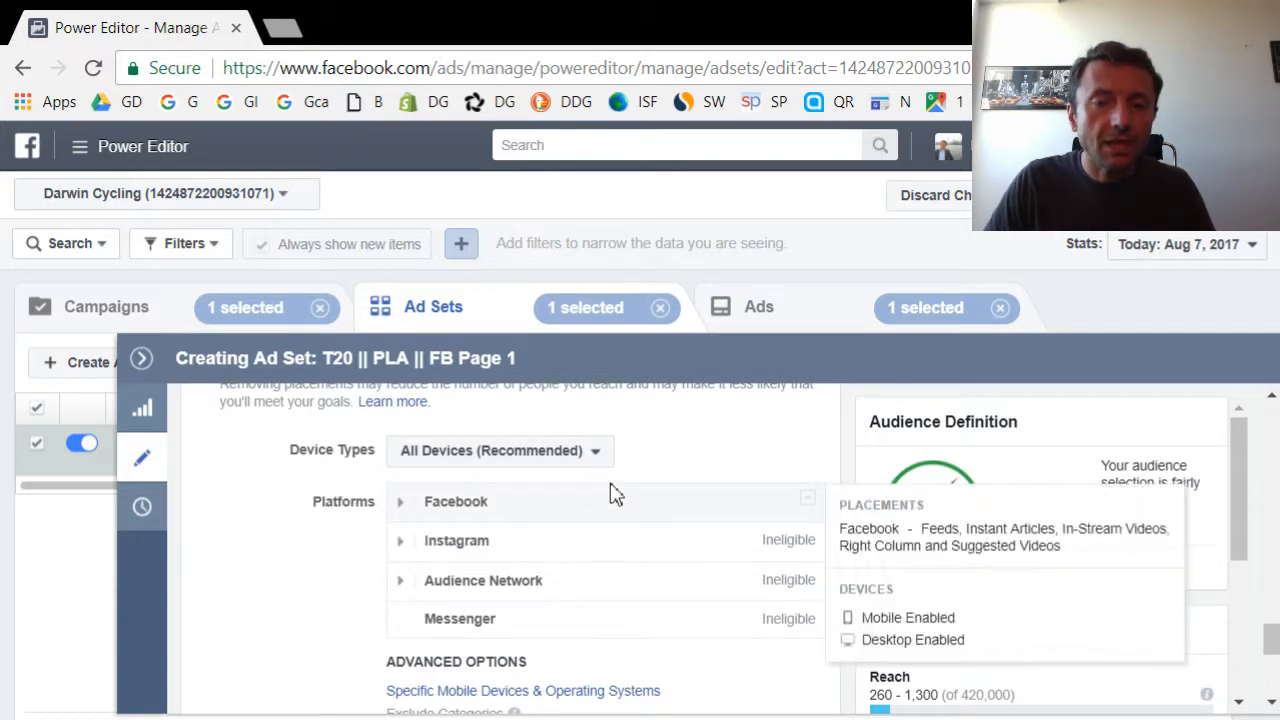
# Step: Expand the Facebook platform's placements and exclude Right Column
pyautogui.click(407, 507)
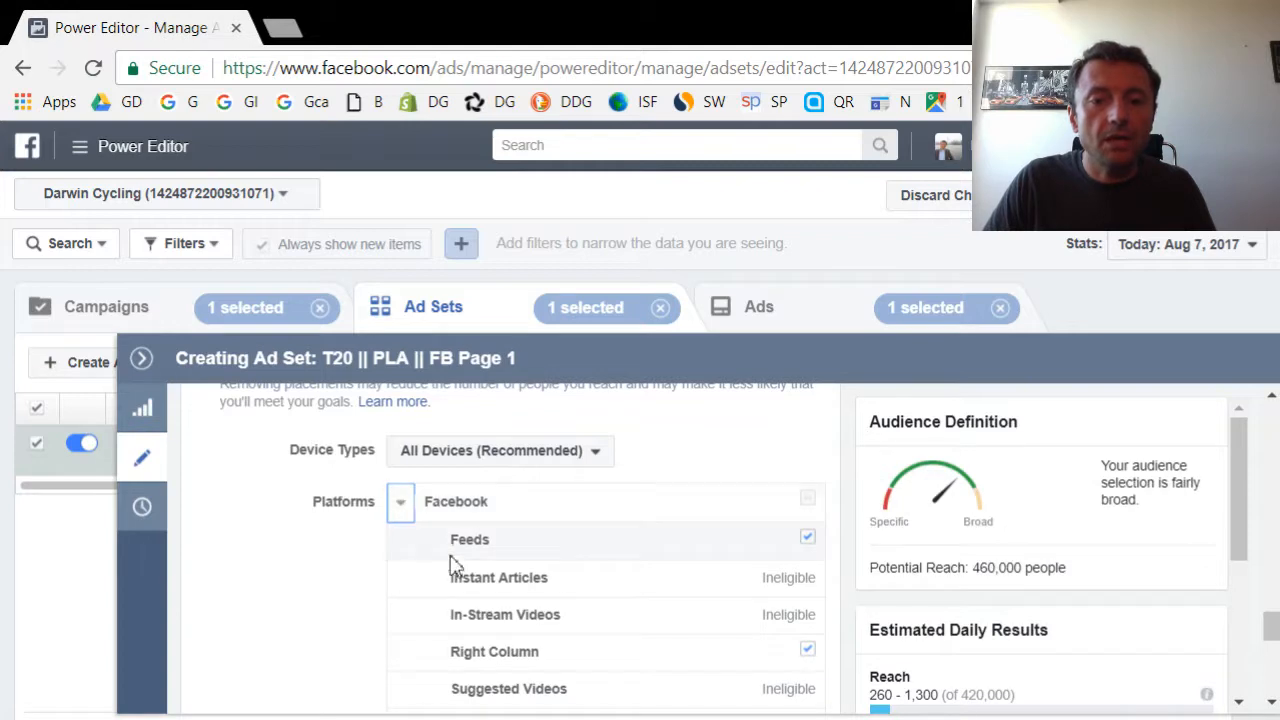
pyautogui.scroll(-2, 660, 565)
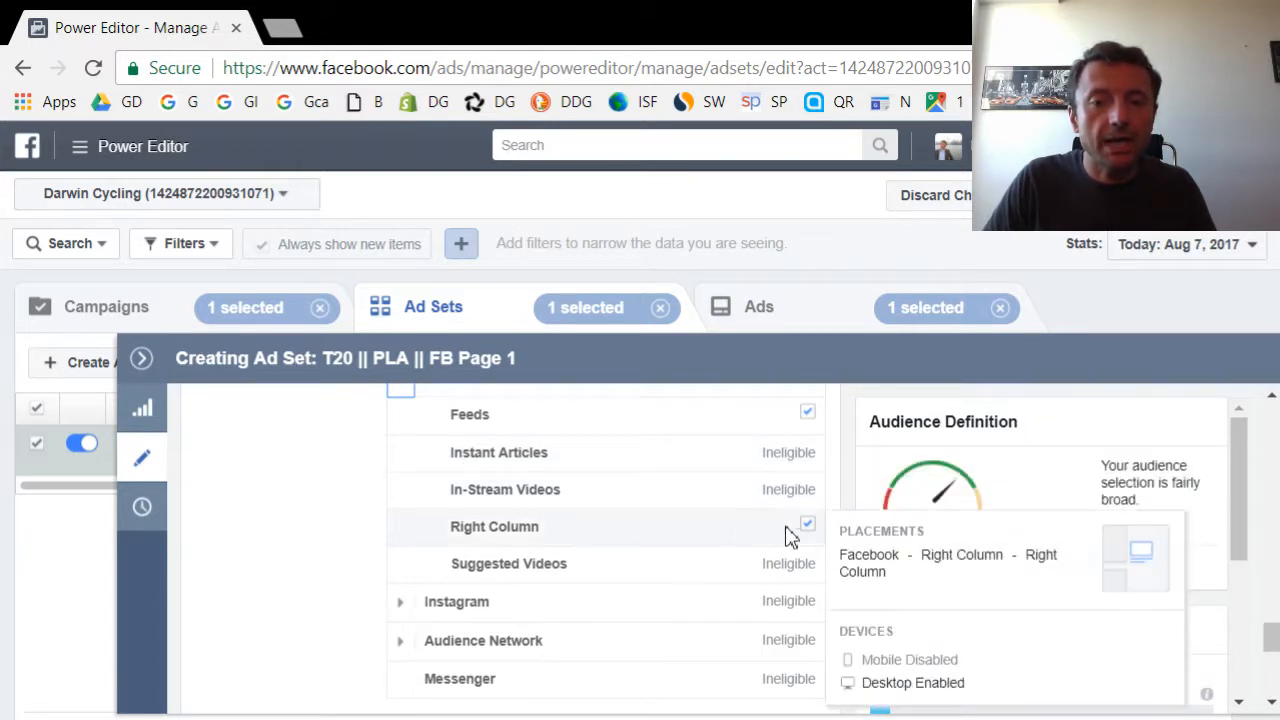
pyautogui.scroll(1, 808, 533)
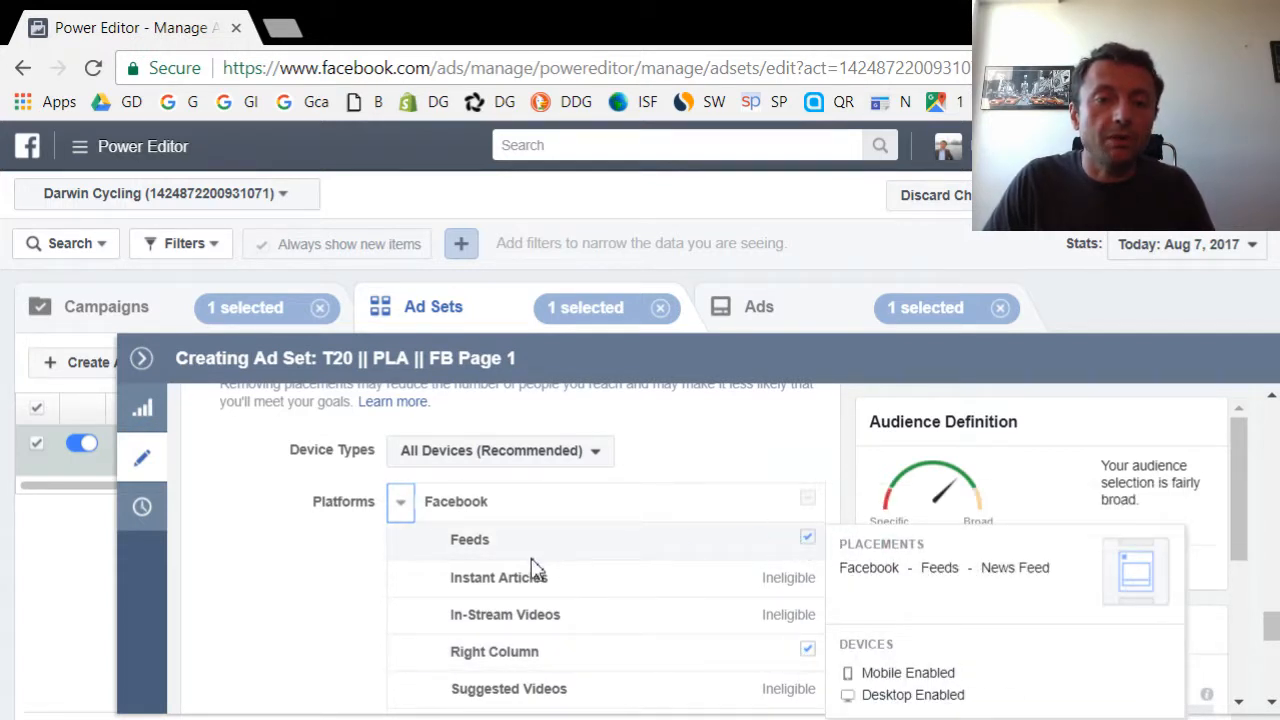
pyautogui.click(805, 655)
pyautogui.click(807, 652)
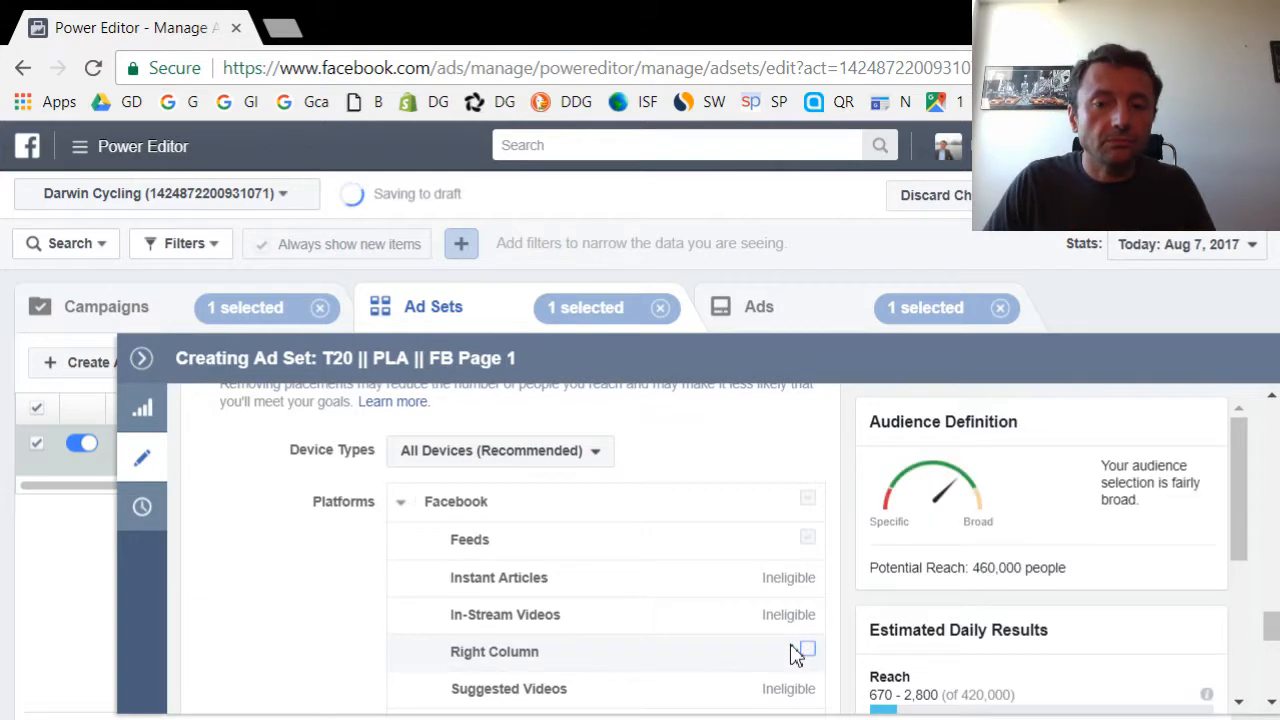
# Step: Examine the Instagram and Audience Network placements under the ad set's platforms, collapsing both groups again
pyautogui.scroll(-1, 700, 577)
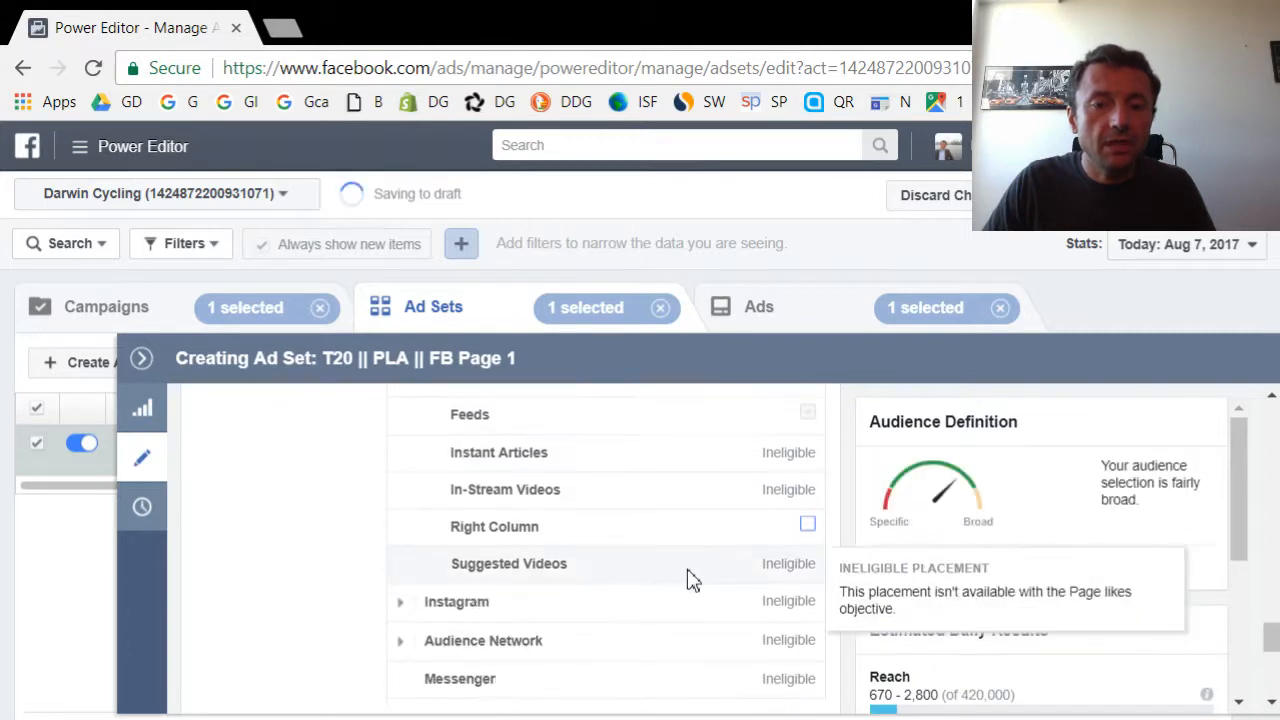
pyautogui.click(399, 602)
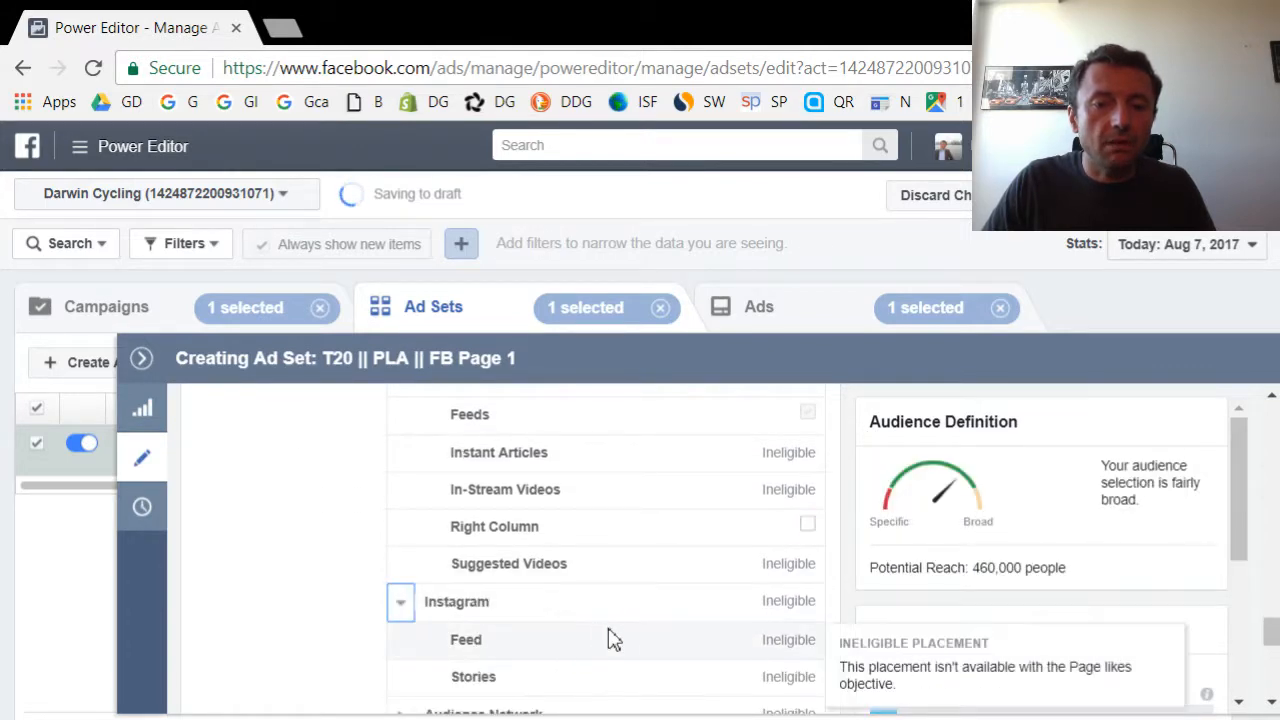
pyautogui.scroll(-1, 595, 645)
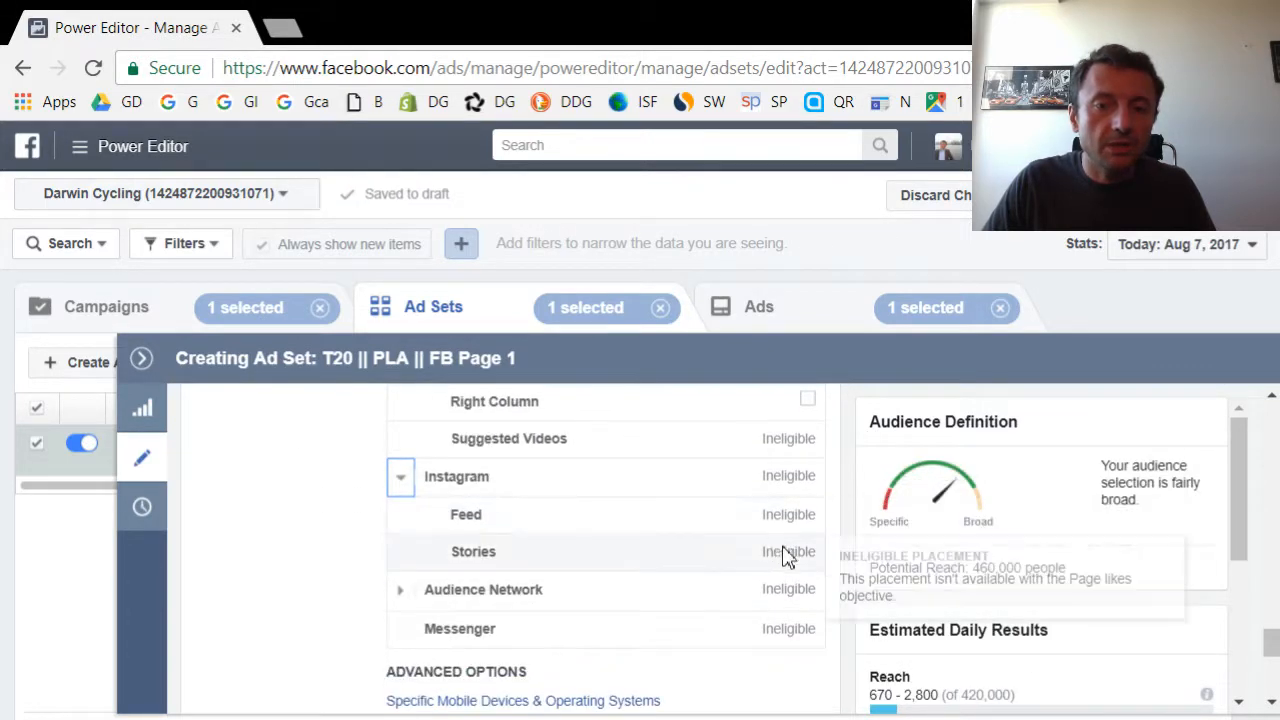
pyautogui.click(400, 477)
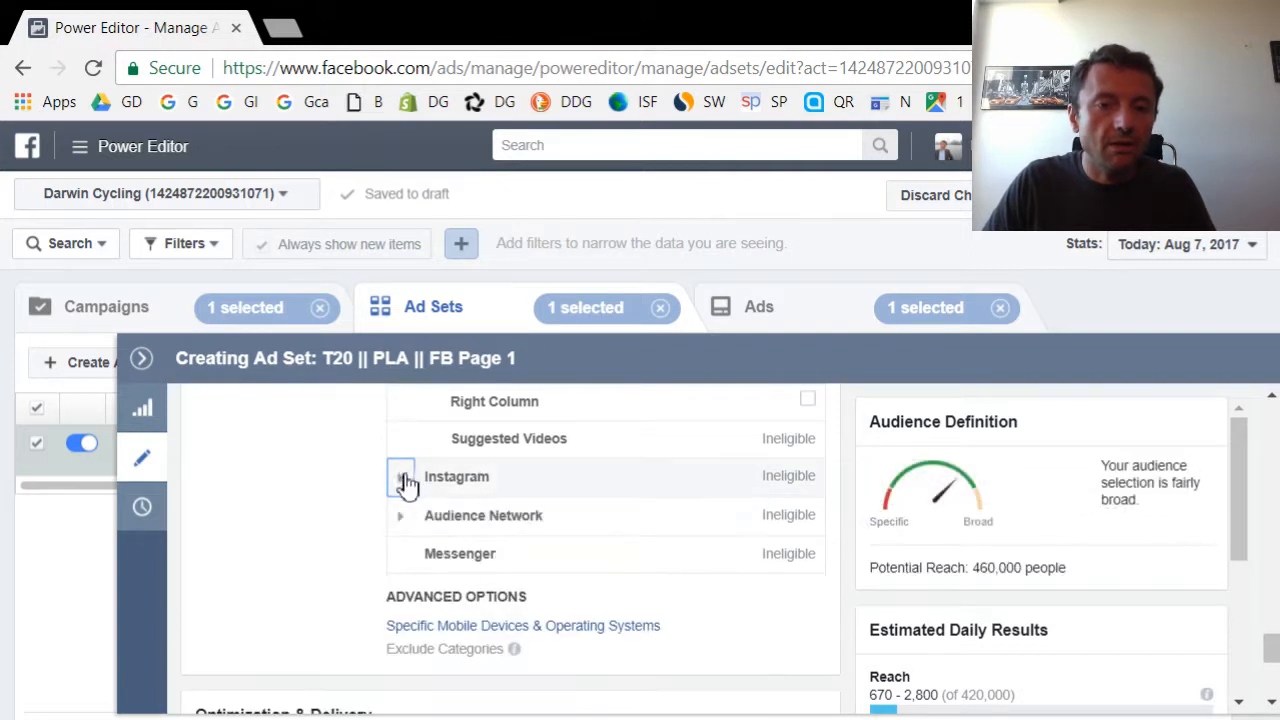
pyautogui.click(402, 517)
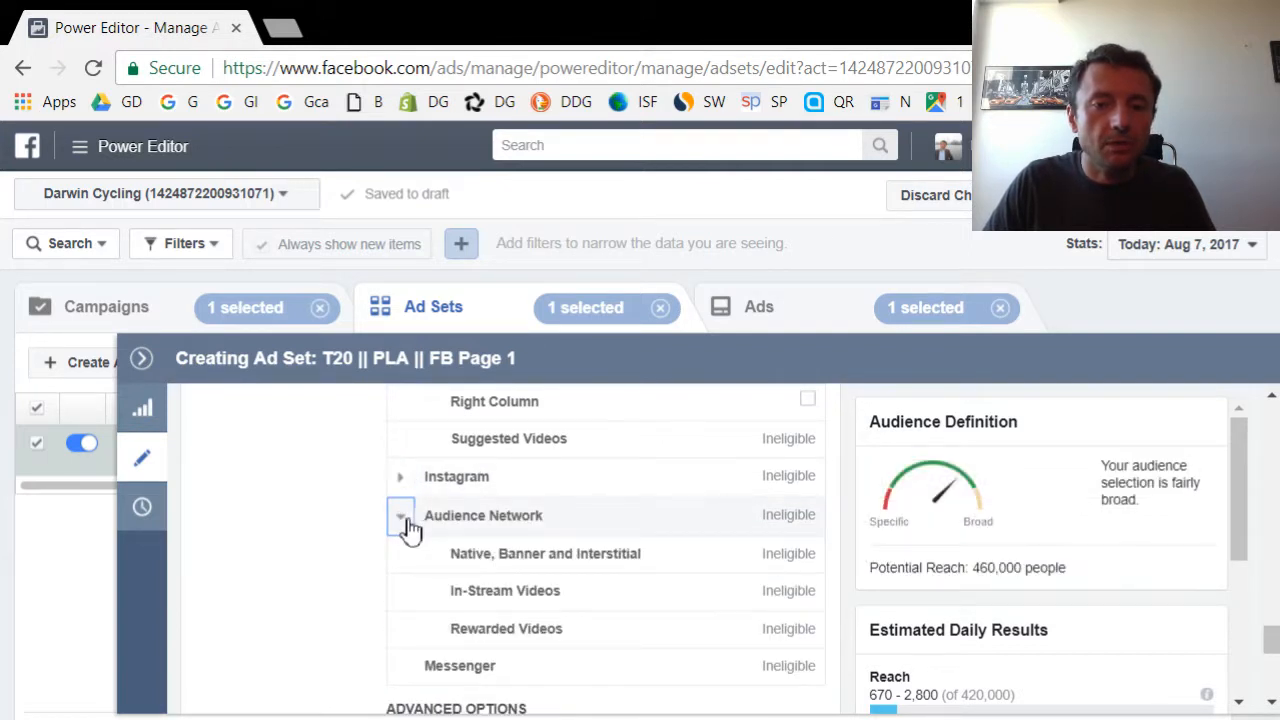
pyautogui.click(405, 520)
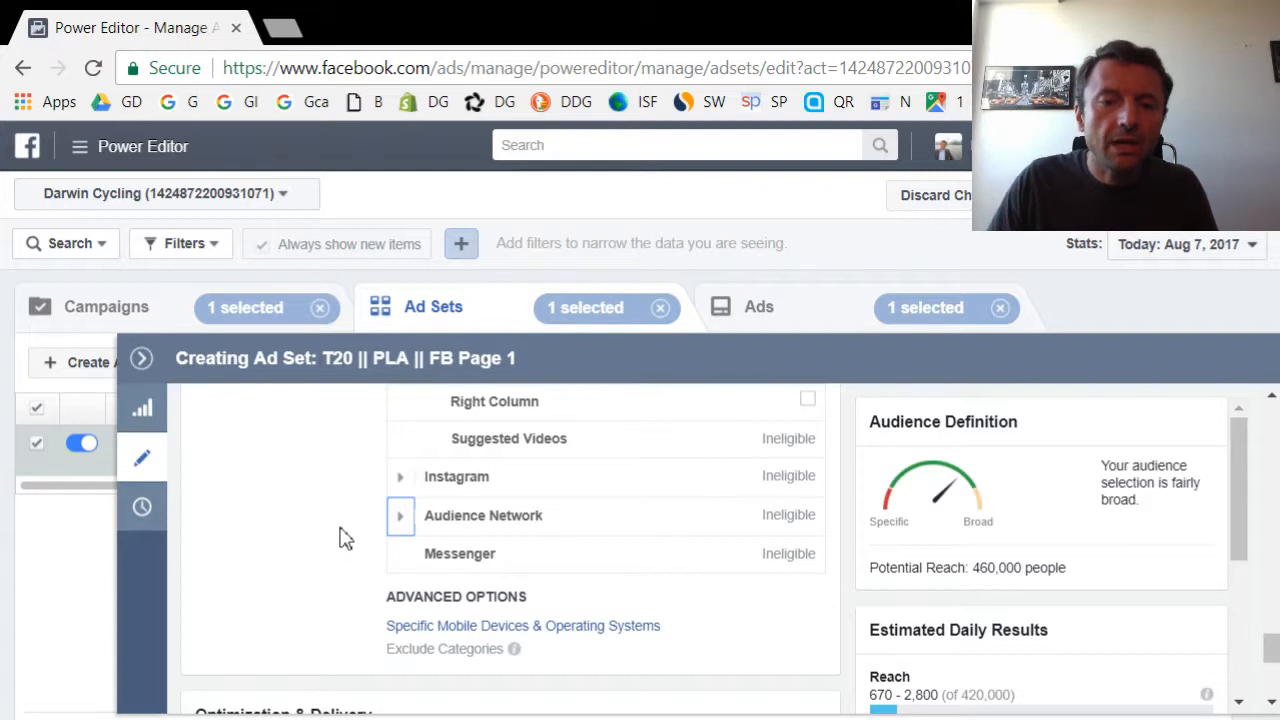
pyautogui.scroll(3, 340, 538)
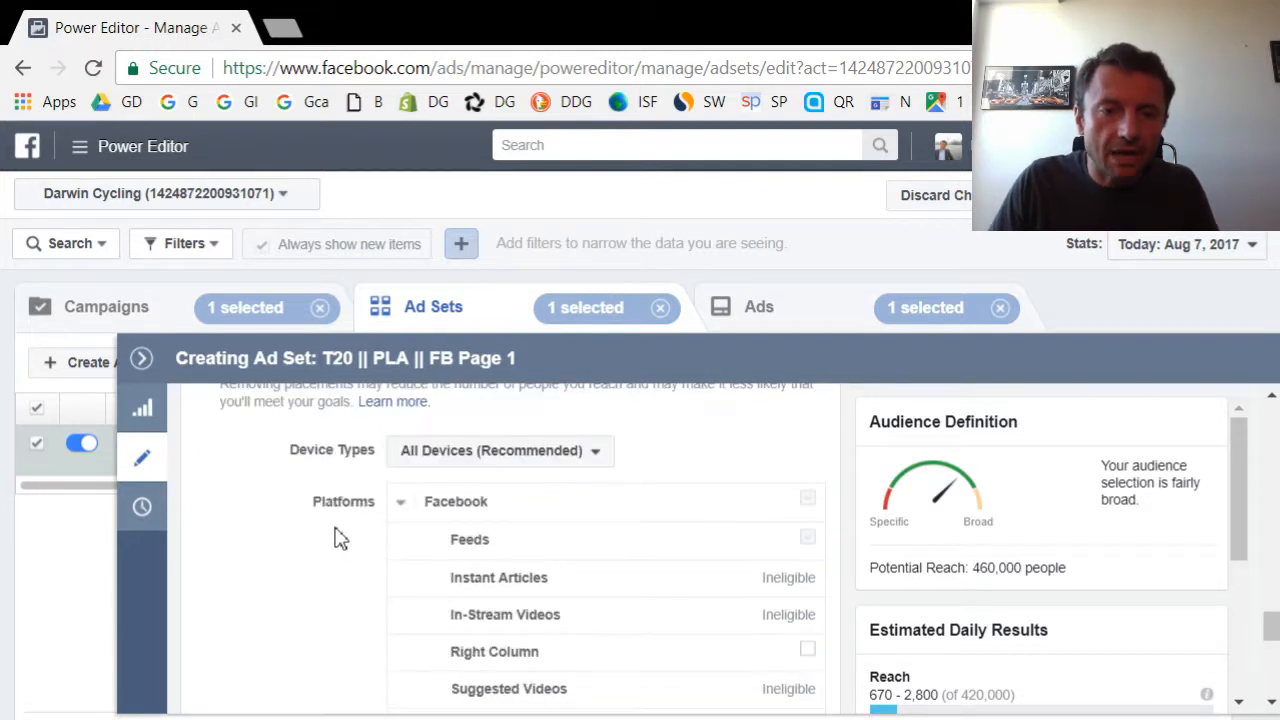
# Step: Try a manual bid at the suggested $0.29 per Page like, and return the bid amount to Automatic
pyautogui.scroll(-5, 340, 538)
pyautogui.scroll(-1, 340, 538)
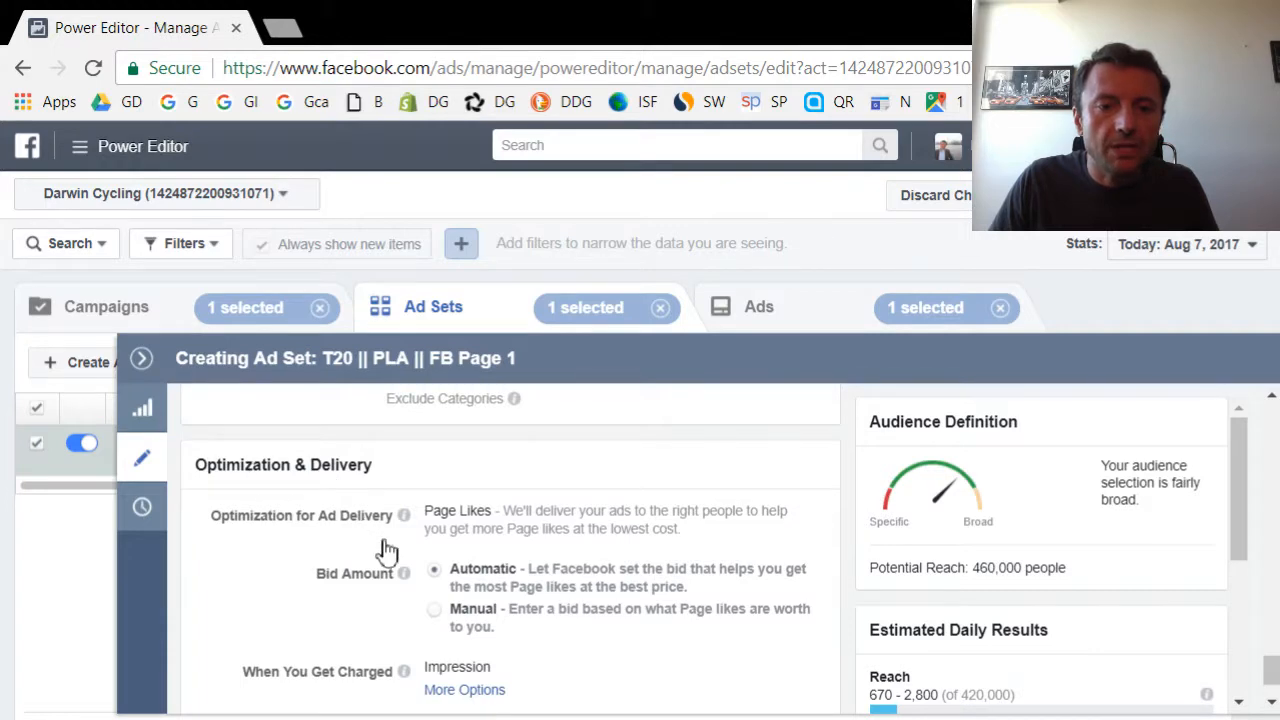
pyautogui.moveTo(410, 521)
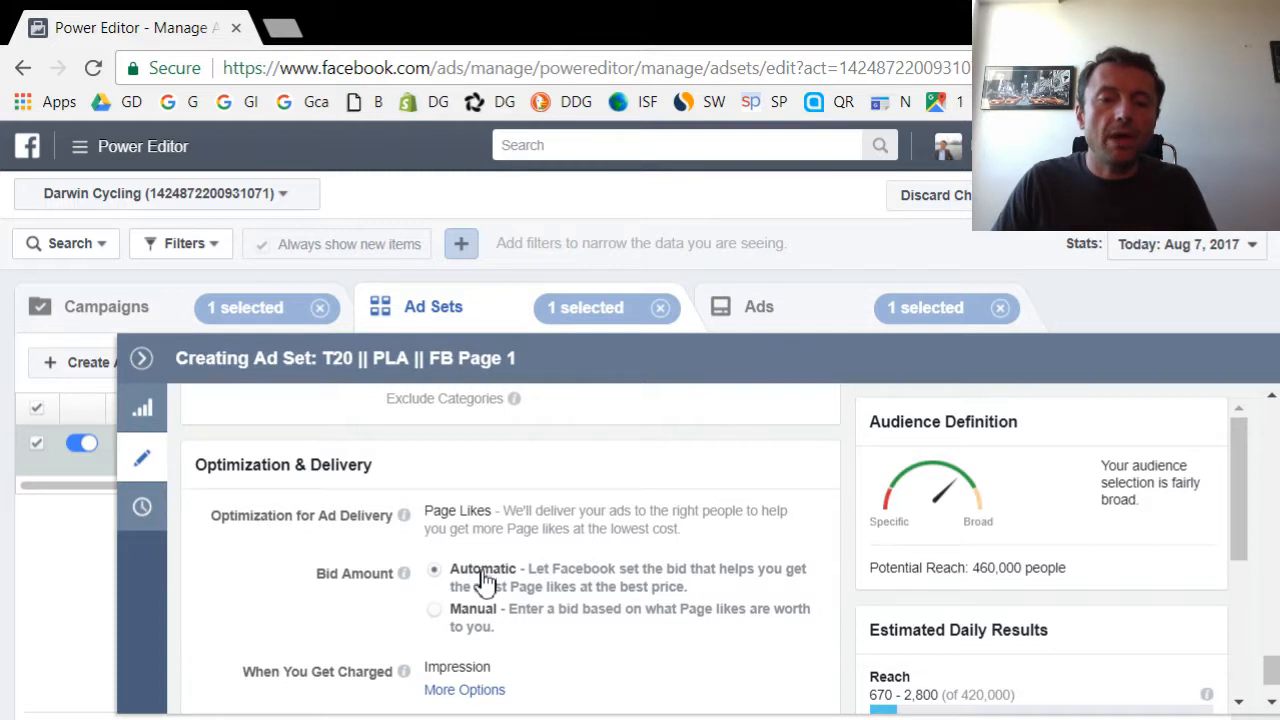
pyautogui.scroll(-1, 486, 583)
pyautogui.click(436, 521)
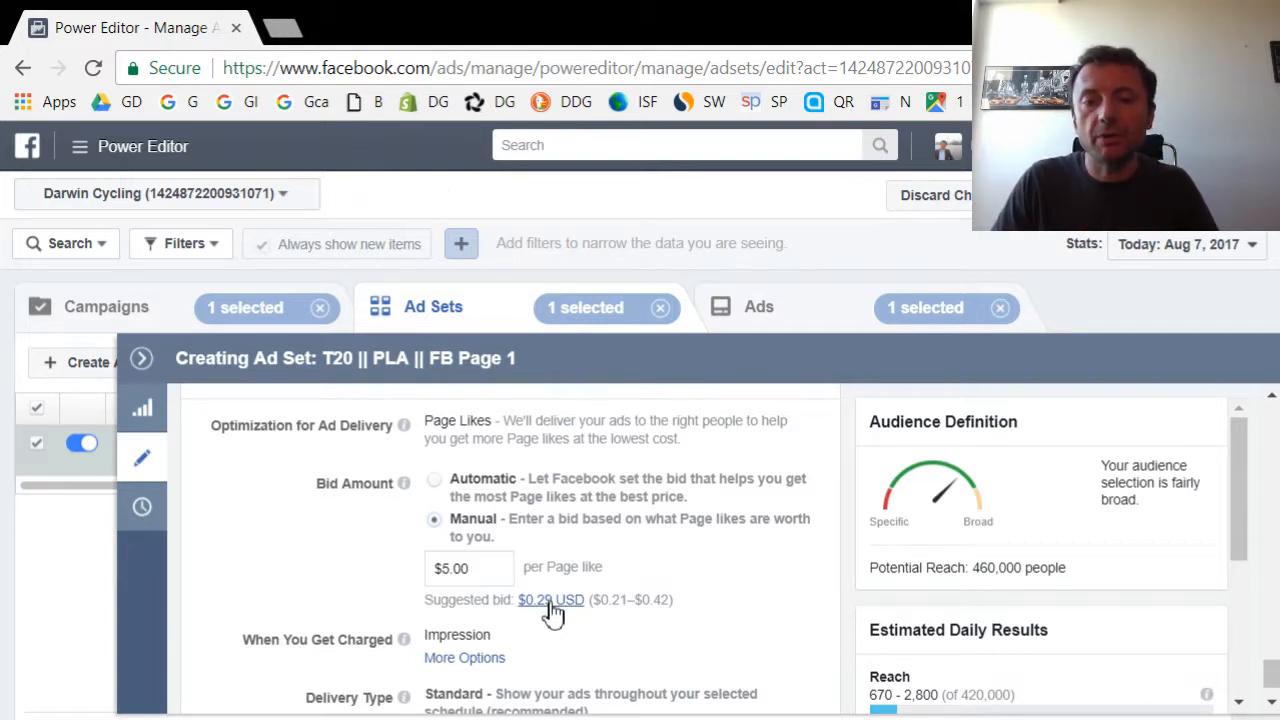
pyautogui.click(550, 604)
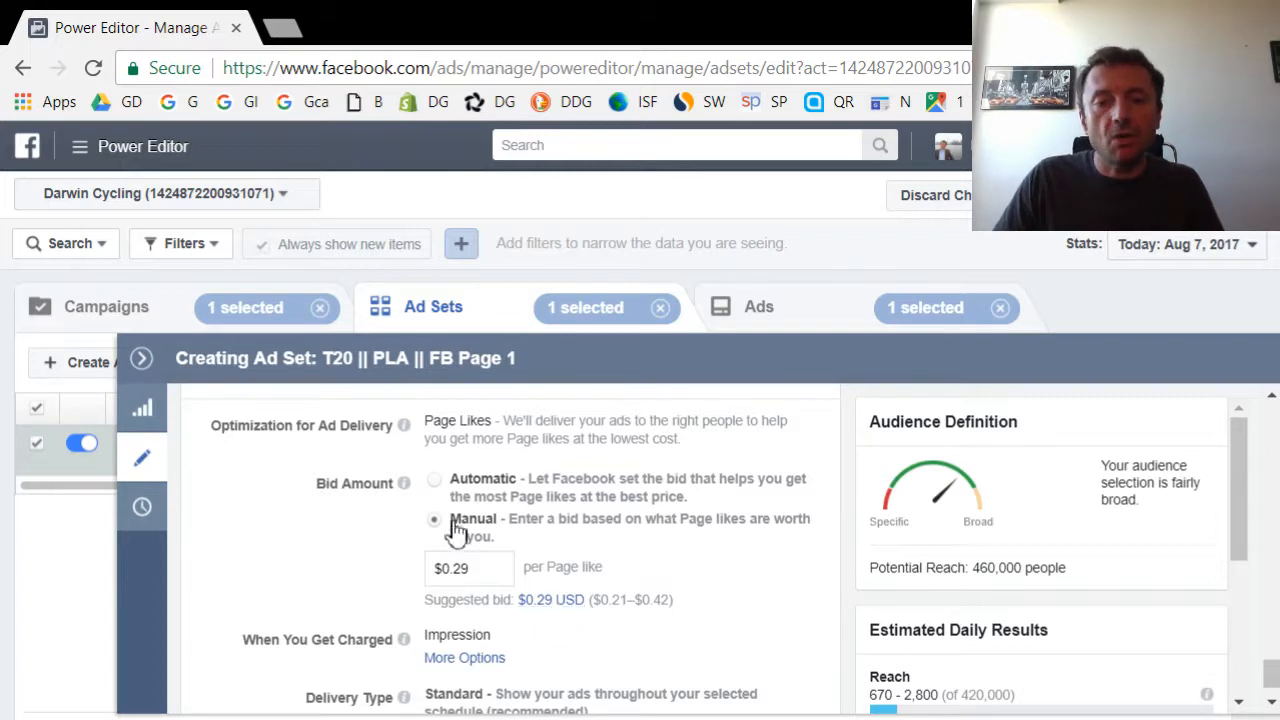
pyautogui.click(438, 488)
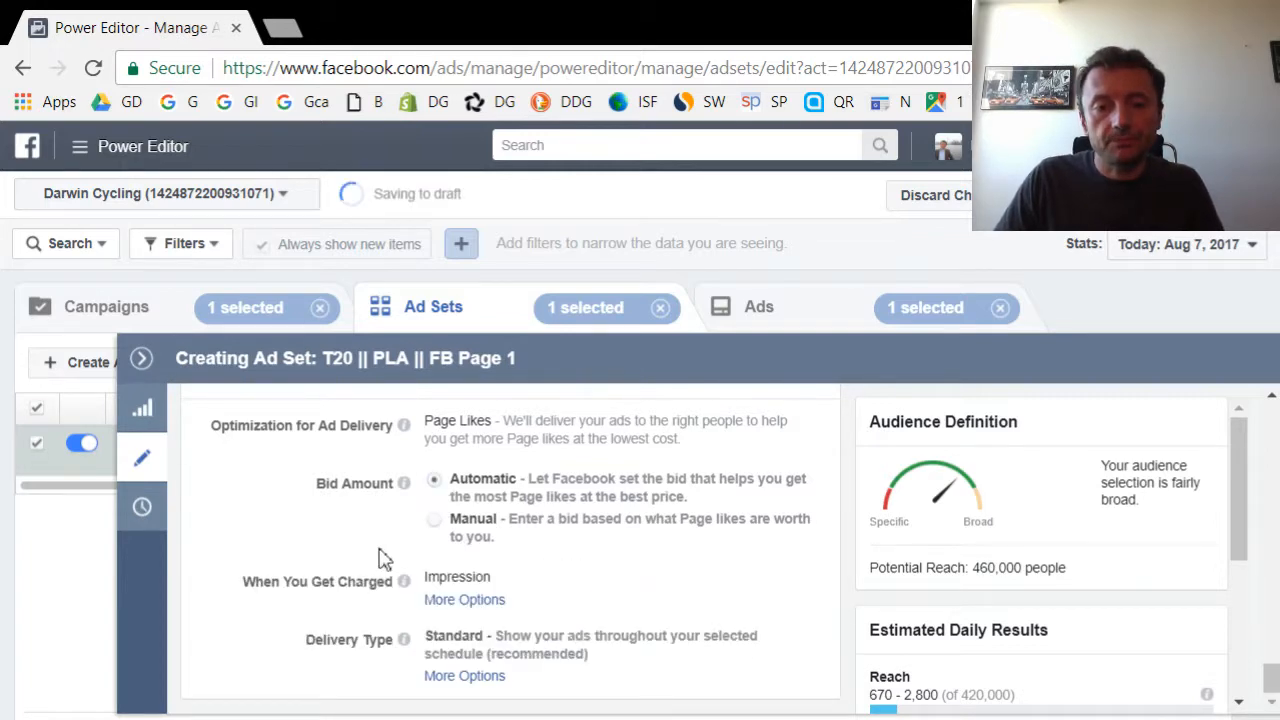
# Step: Show the additional options for when you get charged, keeping Impression, and for the delivery type
pyautogui.click(458, 603)
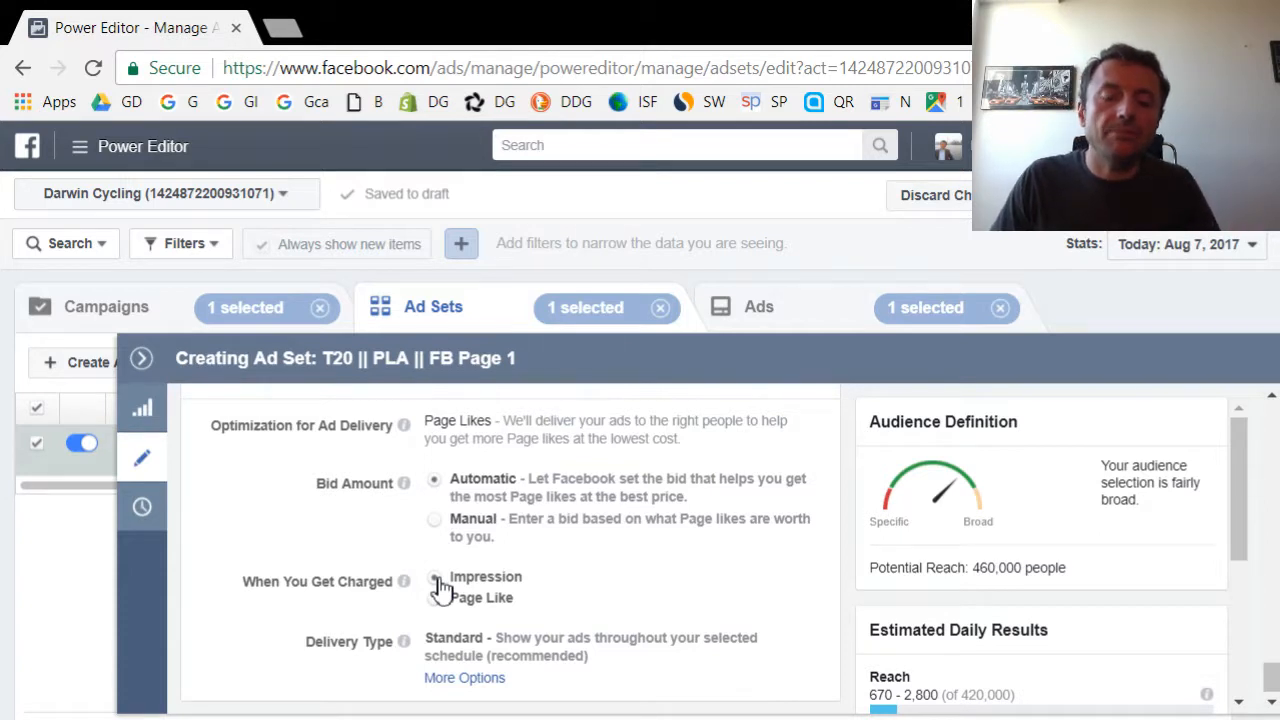
pyautogui.click(437, 582)
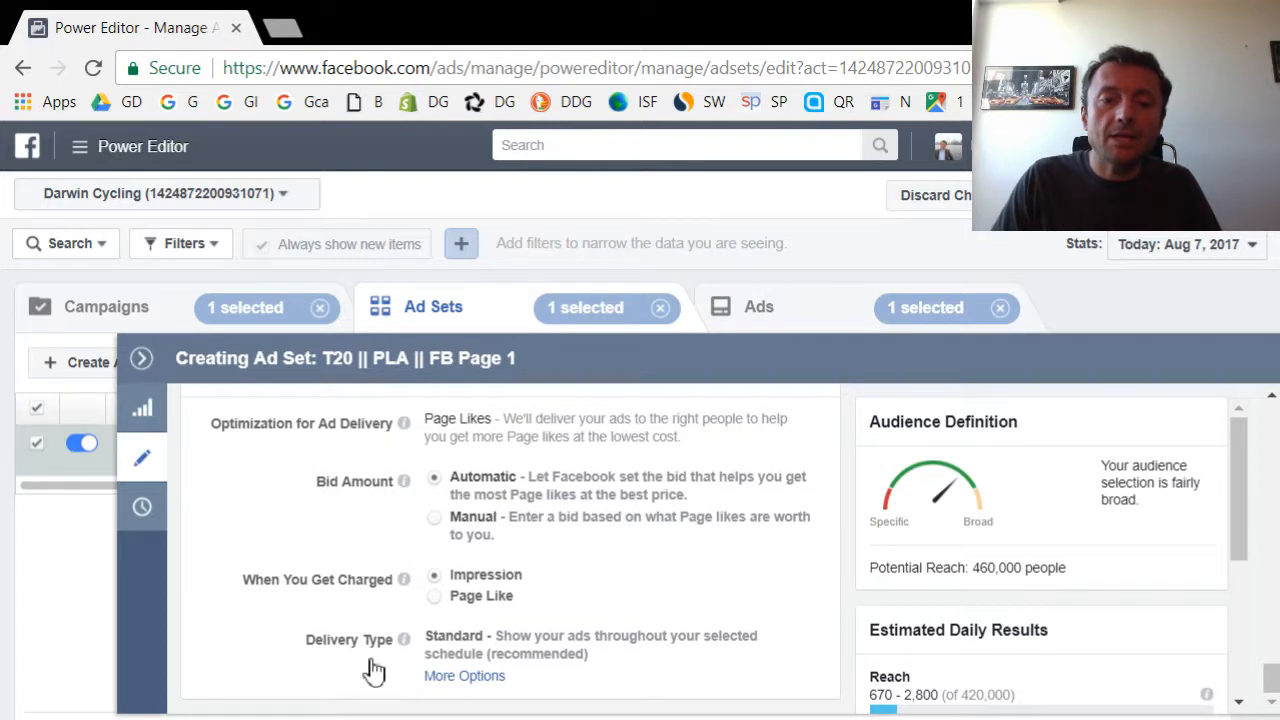
pyautogui.click(476, 677)
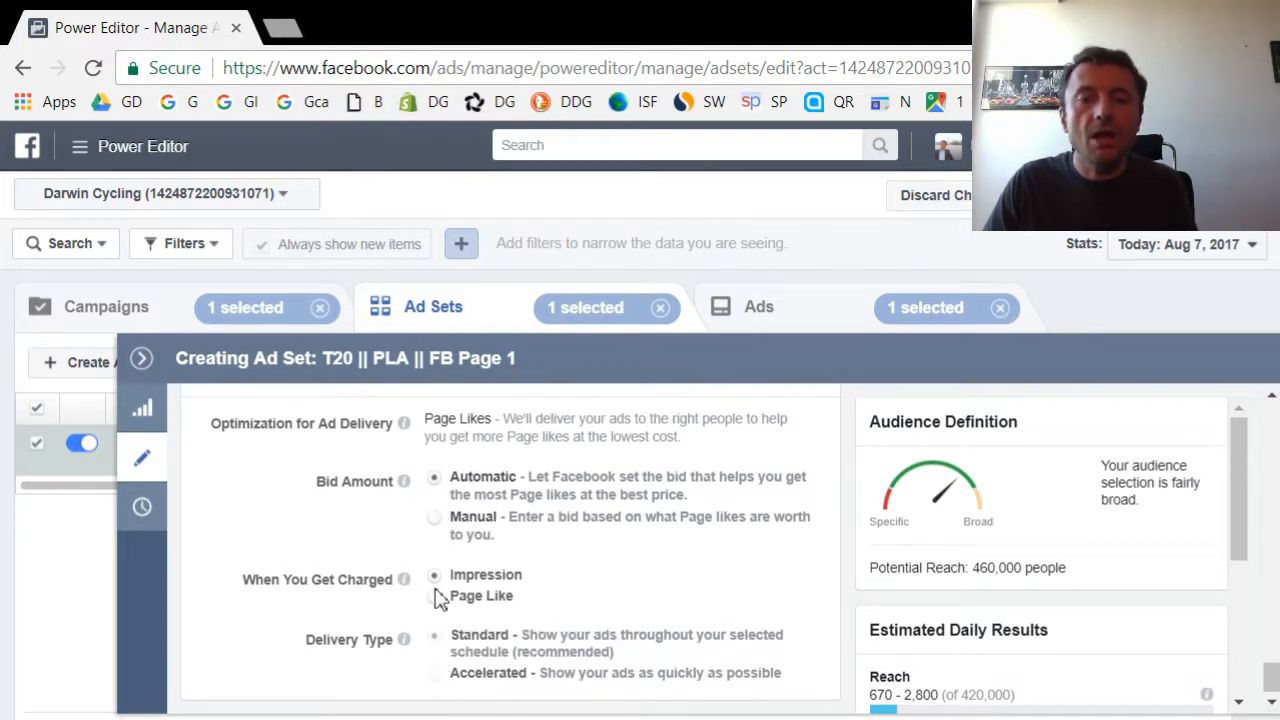
# Step: Try a manual $0.29 bid with Accelerated delivery, and restore Standard delivery and the Automatic bid
pyautogui.click(435, 522)
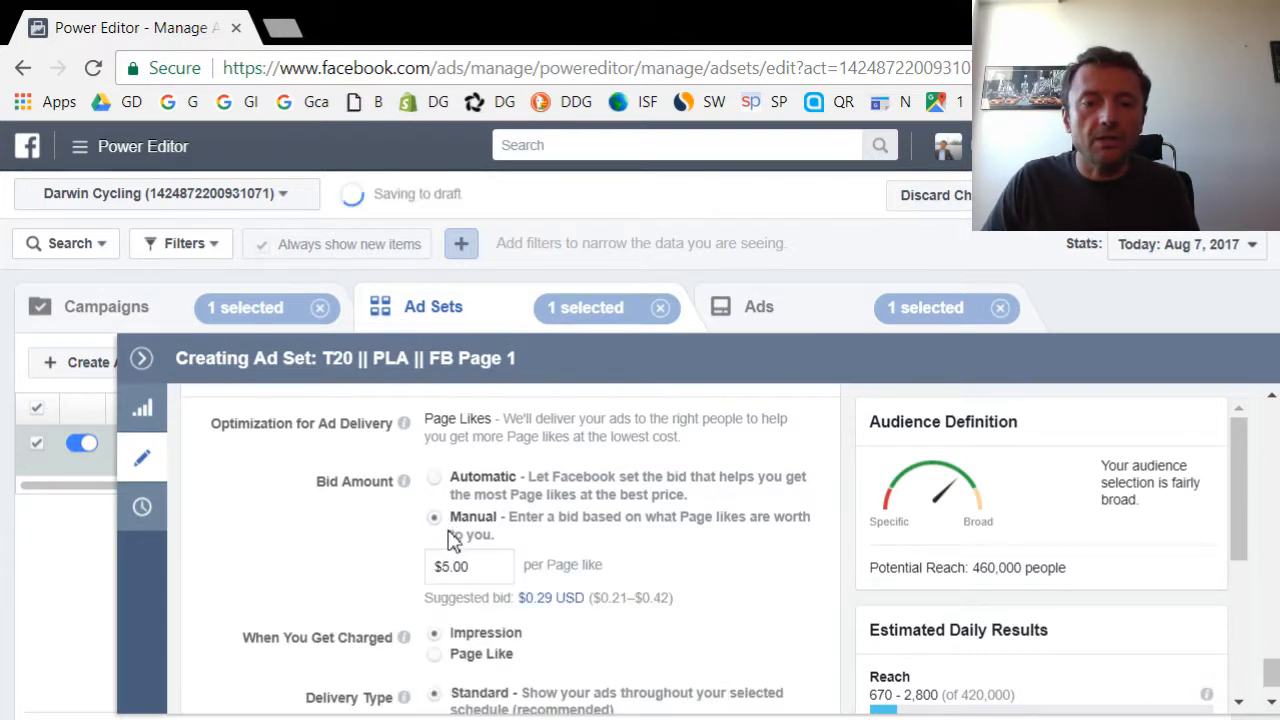
pyautogui.click(550, 598)
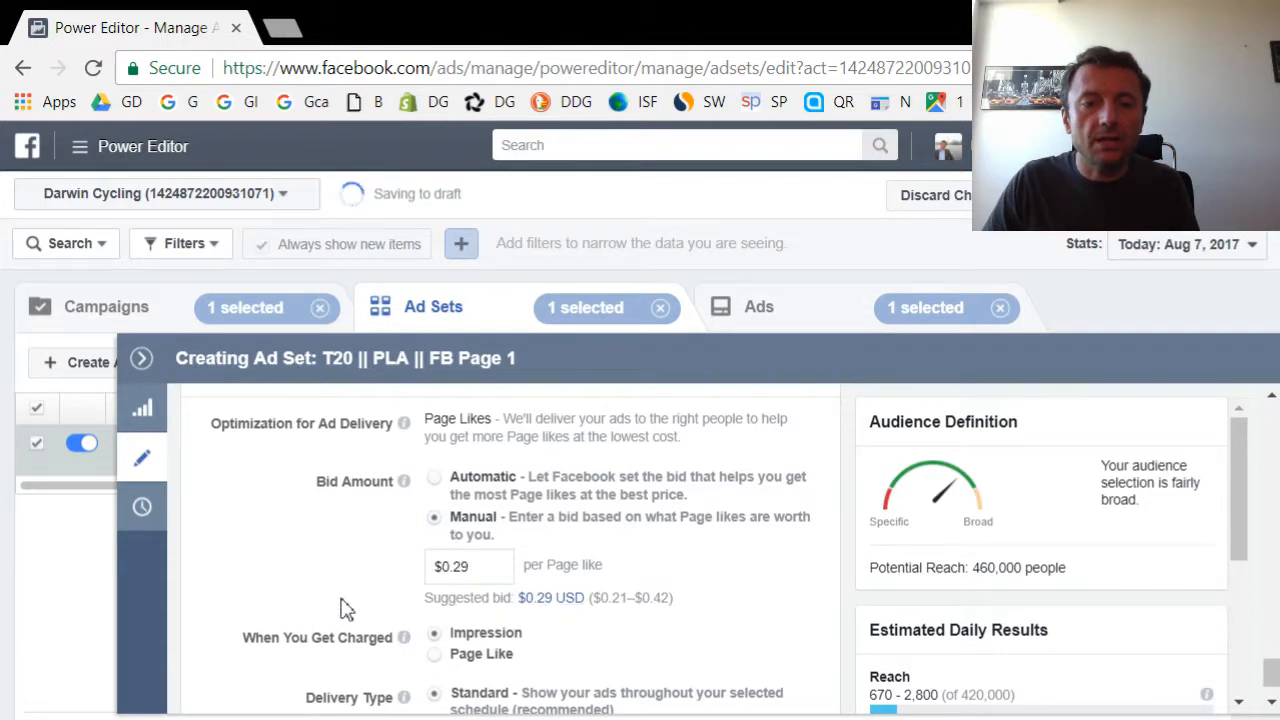
pyautogui.scroll(-1, 343, 610)
pyautogui.click(434, 675)
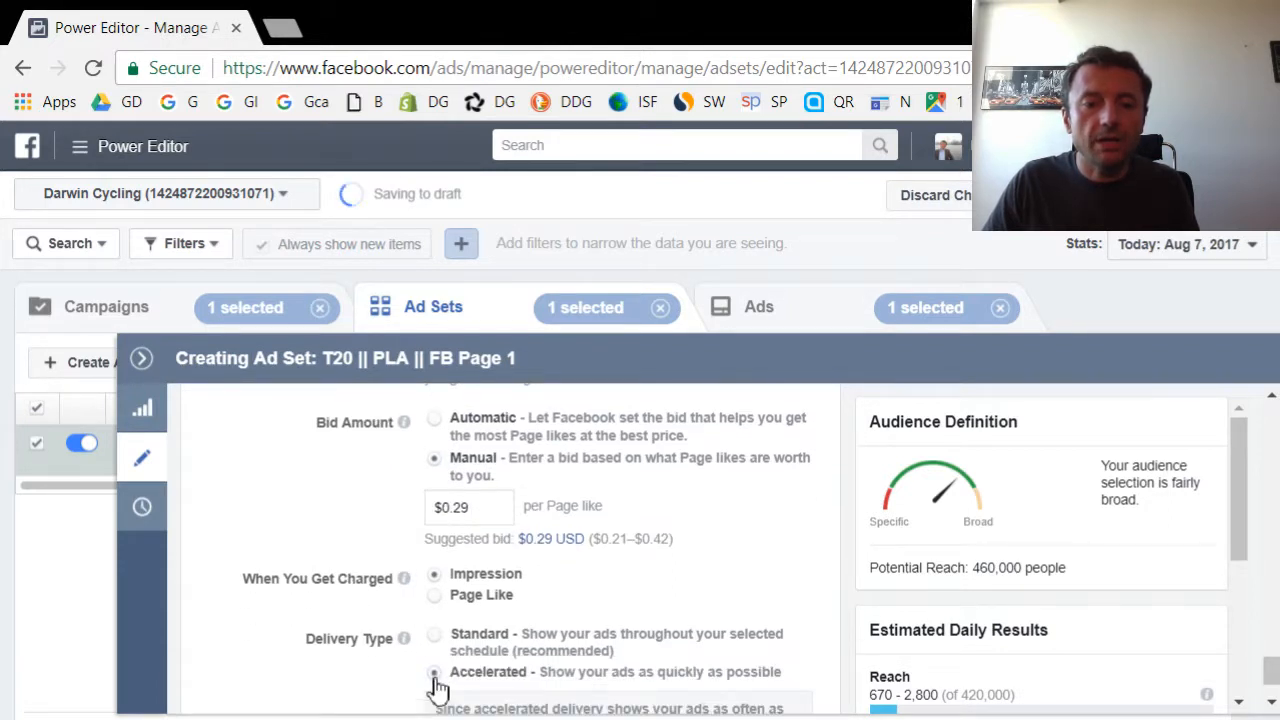
pyautogui.scroll(-1, 362, 672)
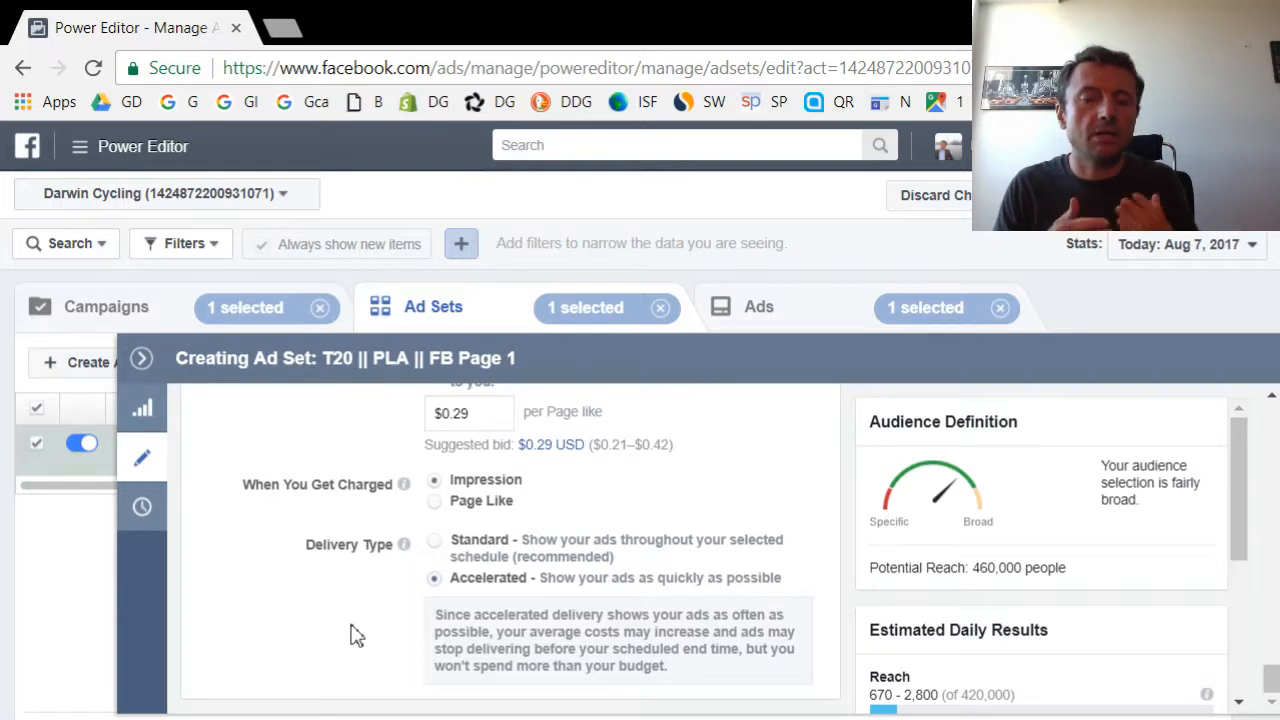
pyautogui.click(438, 547)
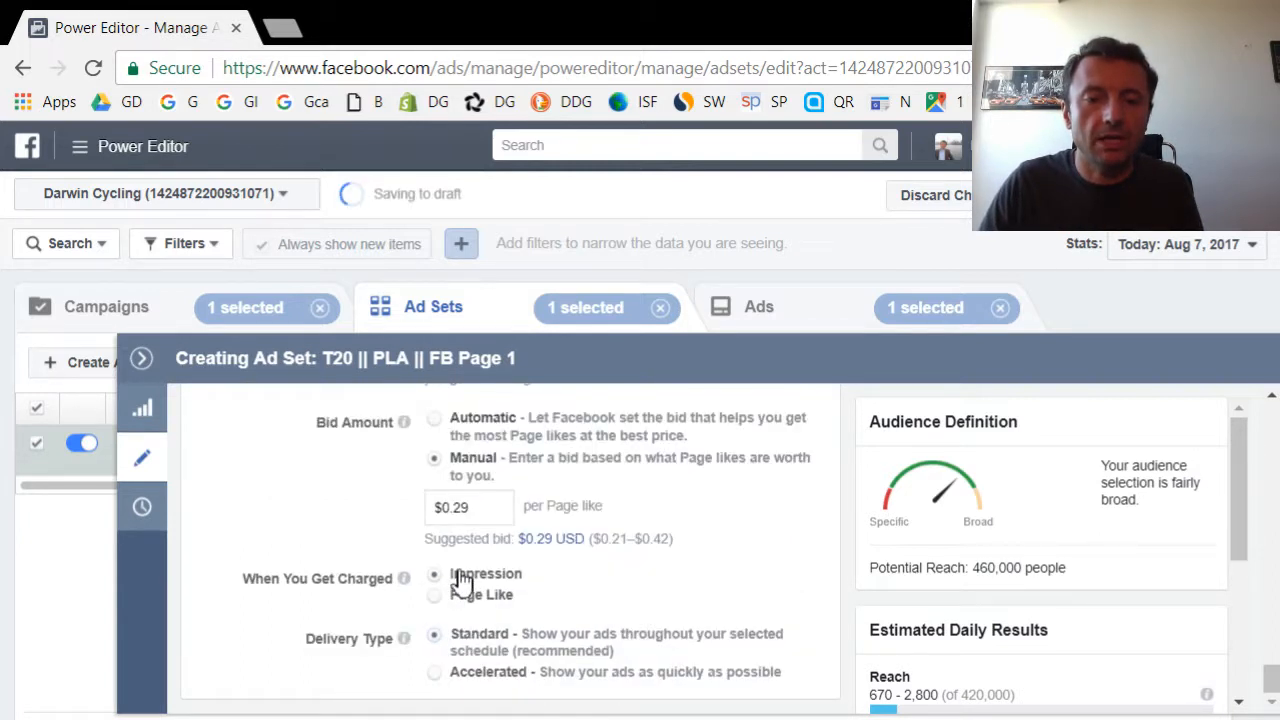
pyautogui.click(434, 418)
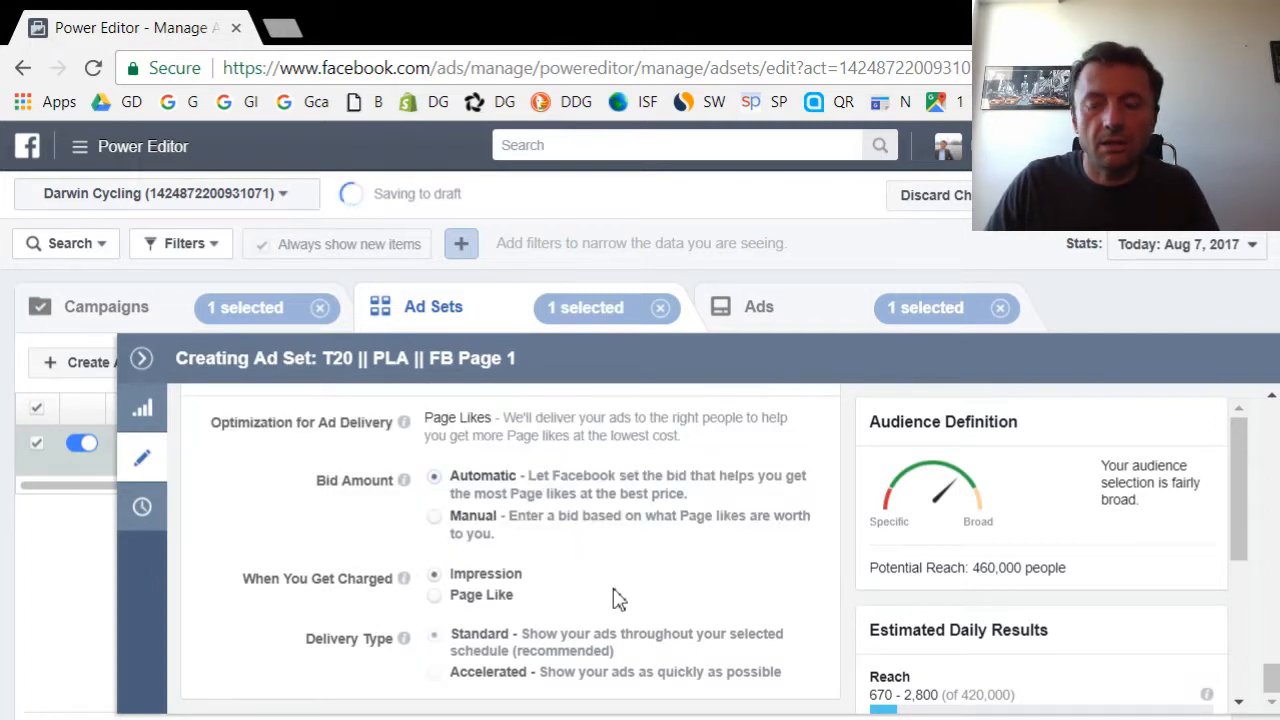
# Step: Examine the ad set's estimated daily results, audience definition and potential reach alongside its placements and connections
pyautogui.moveTo(1230, 537); pyautogui.dragTo(1236, 668)
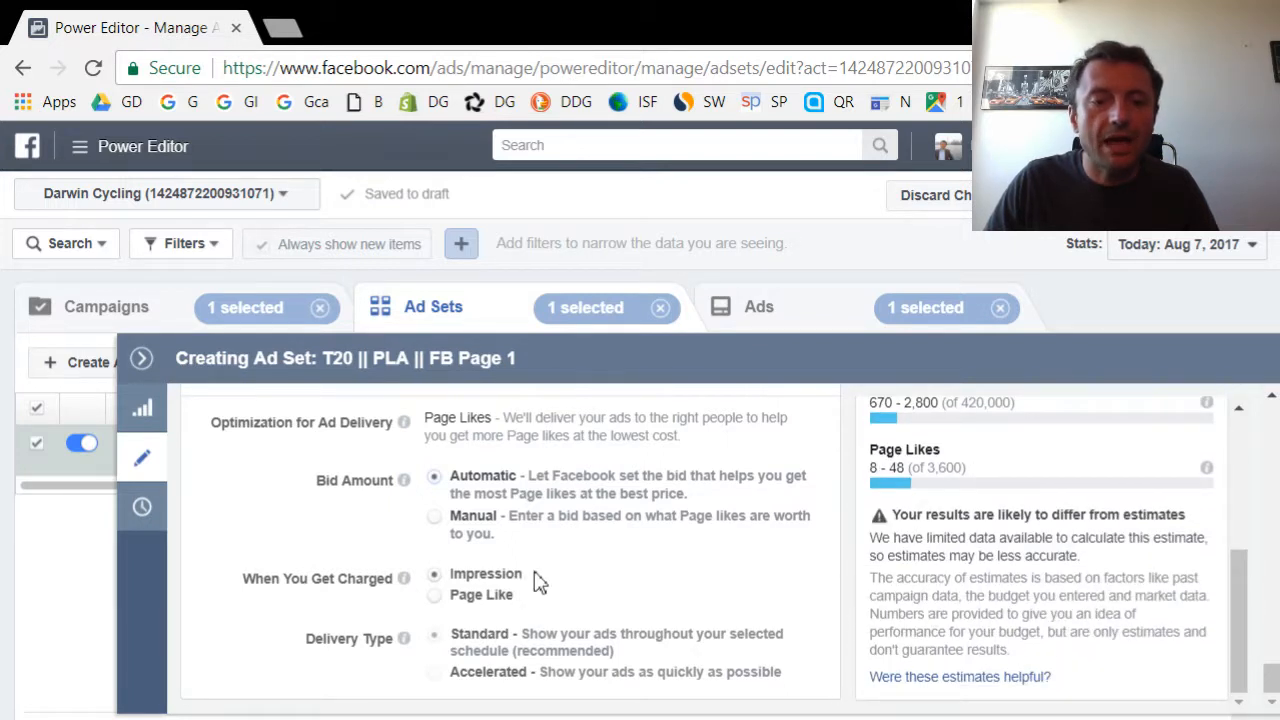
pyautogui.scroll(3, 503, 560)
pyautogui.scroll(1, 503, 556)
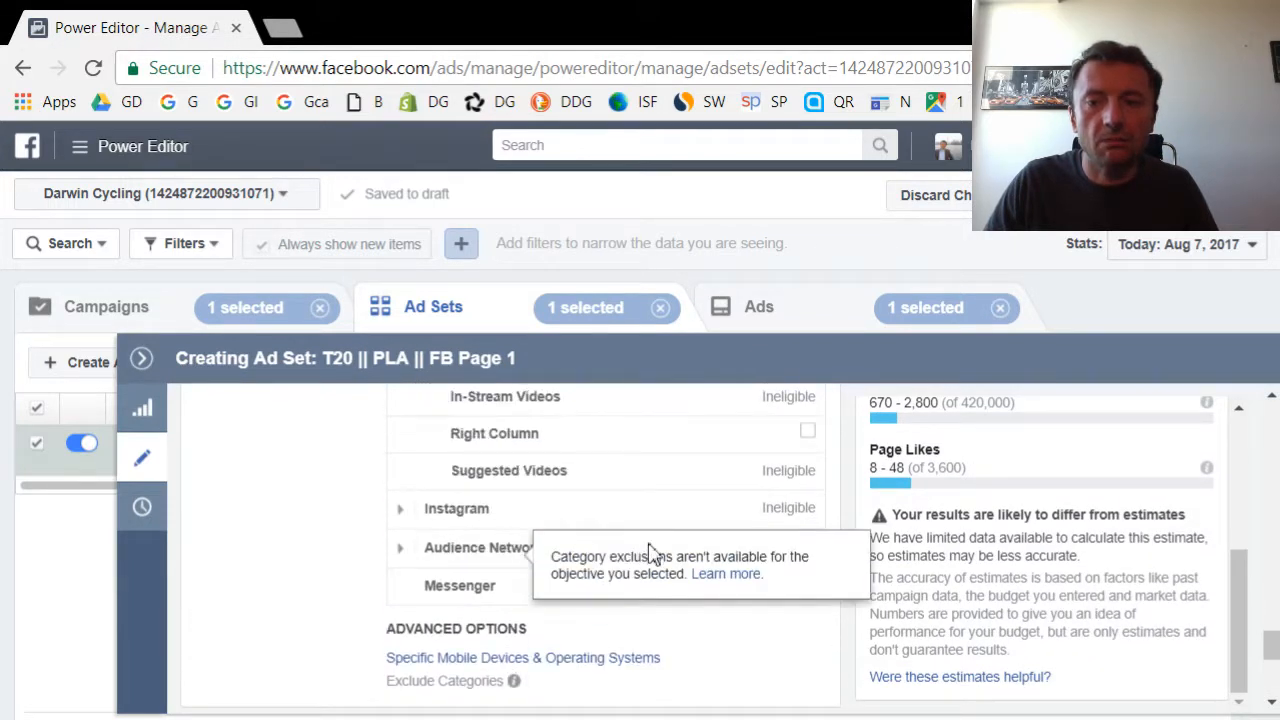
pyautogui.scroll(3, 1240, 524)
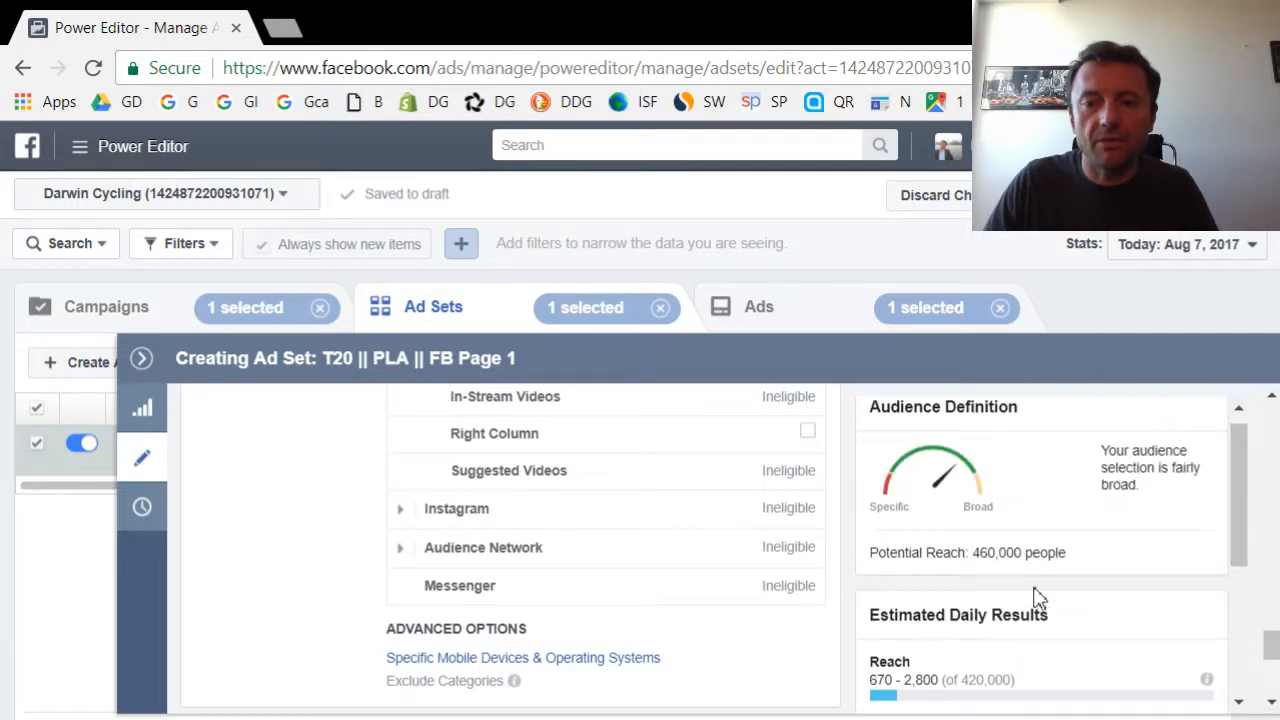
pyautogui.scroll(6, 789, 512)
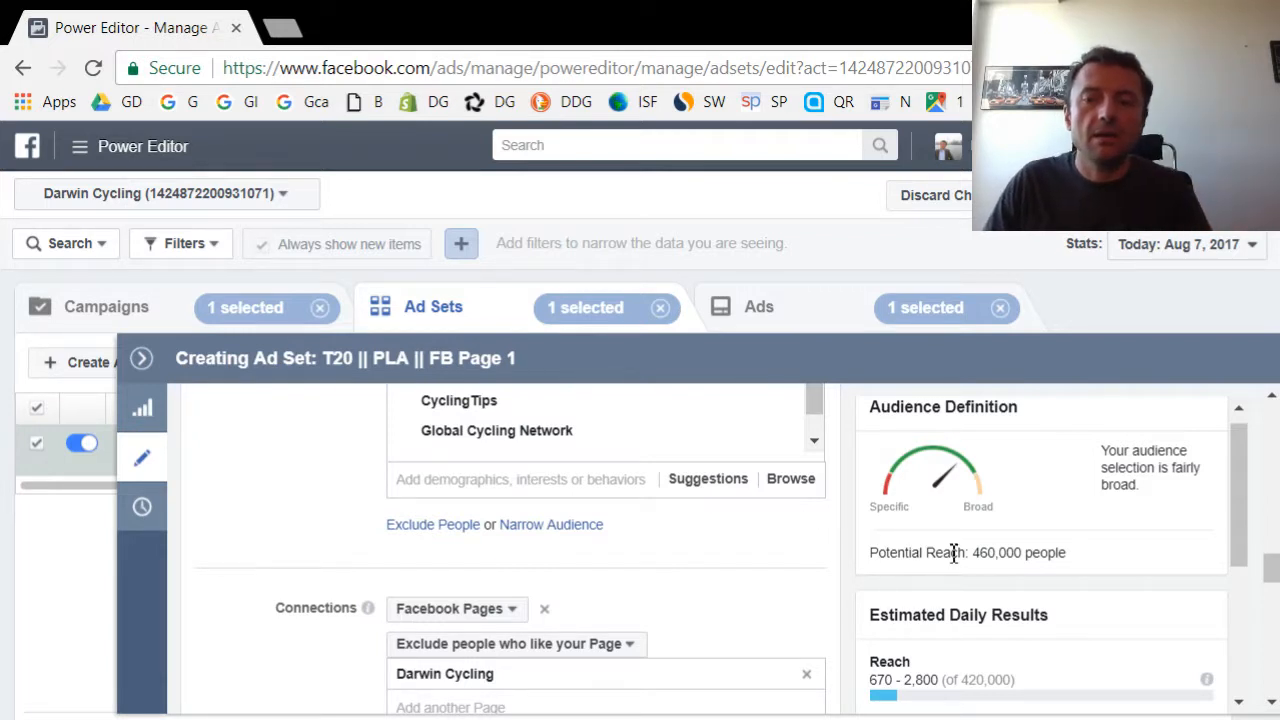
pyautogui.moveTo(1243, 512); pyautogui.dragTo(1245, 480)
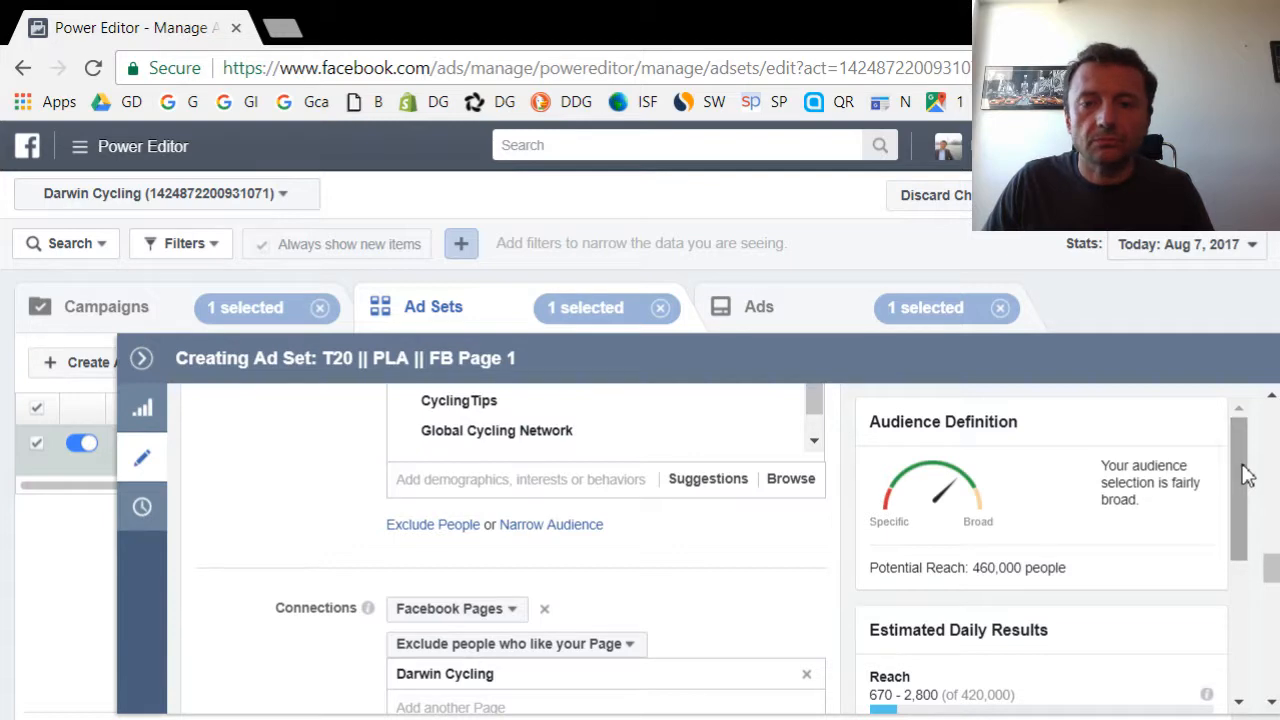
pyautogui.moveTo(1245, 475)
pyautogui.mouseDown()
pyautogui.moveTo(1245, 531)
pyautogui.moveTo(1243, 470)
pyautogui.mouseUp()
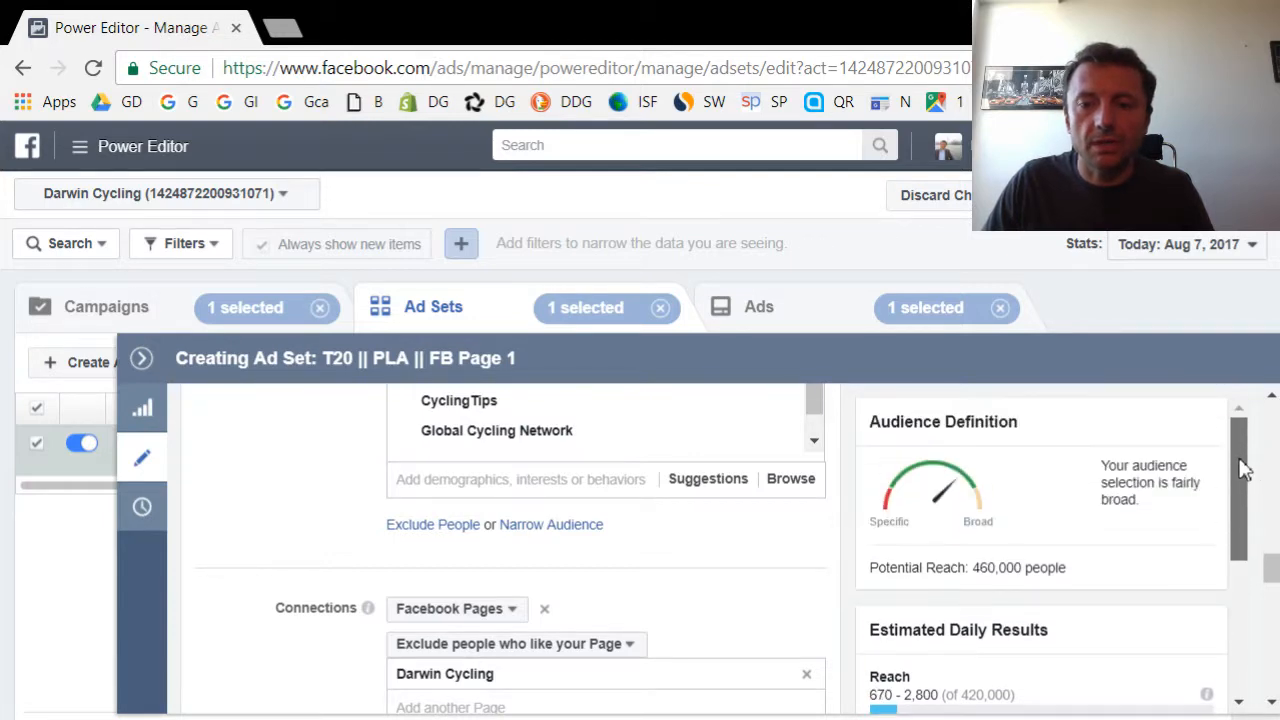
# Step: Open the ad belonging to the ad set T20 || PLA || FB Page 1 for editing
pyautogui.scroll(10, 1094, 571)
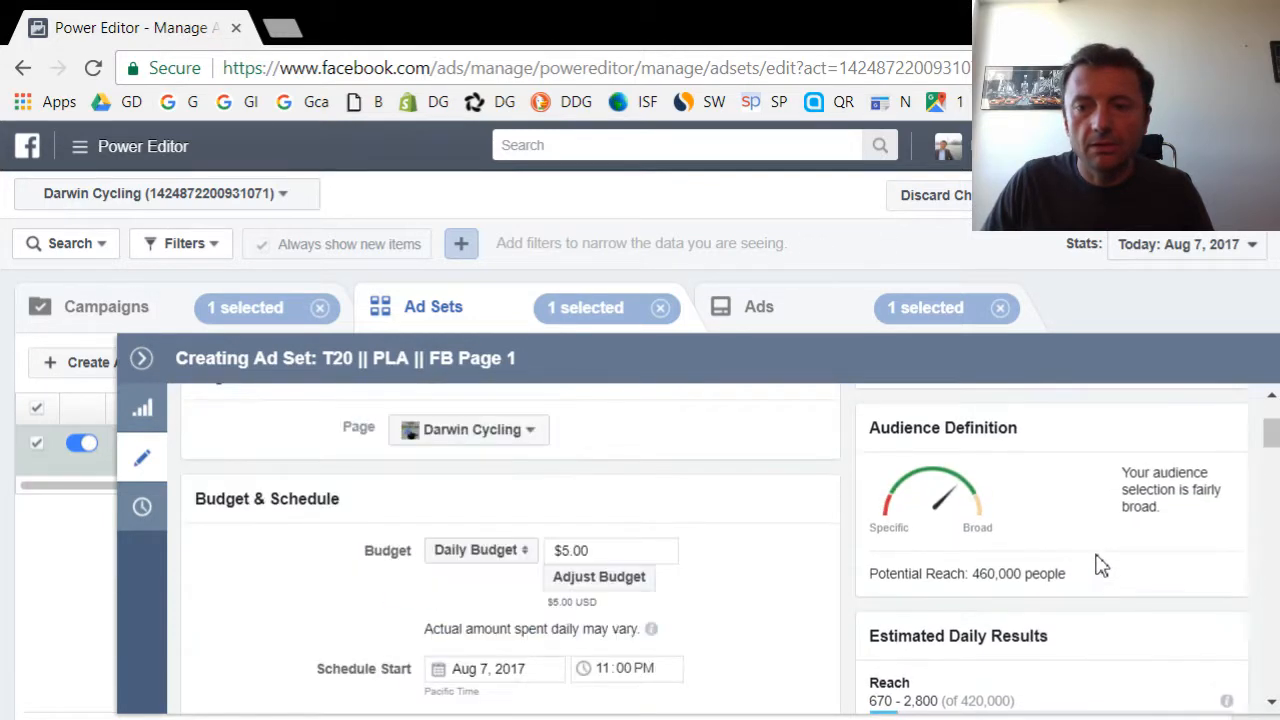
pyautogui.scroll(2, 1100, 566)
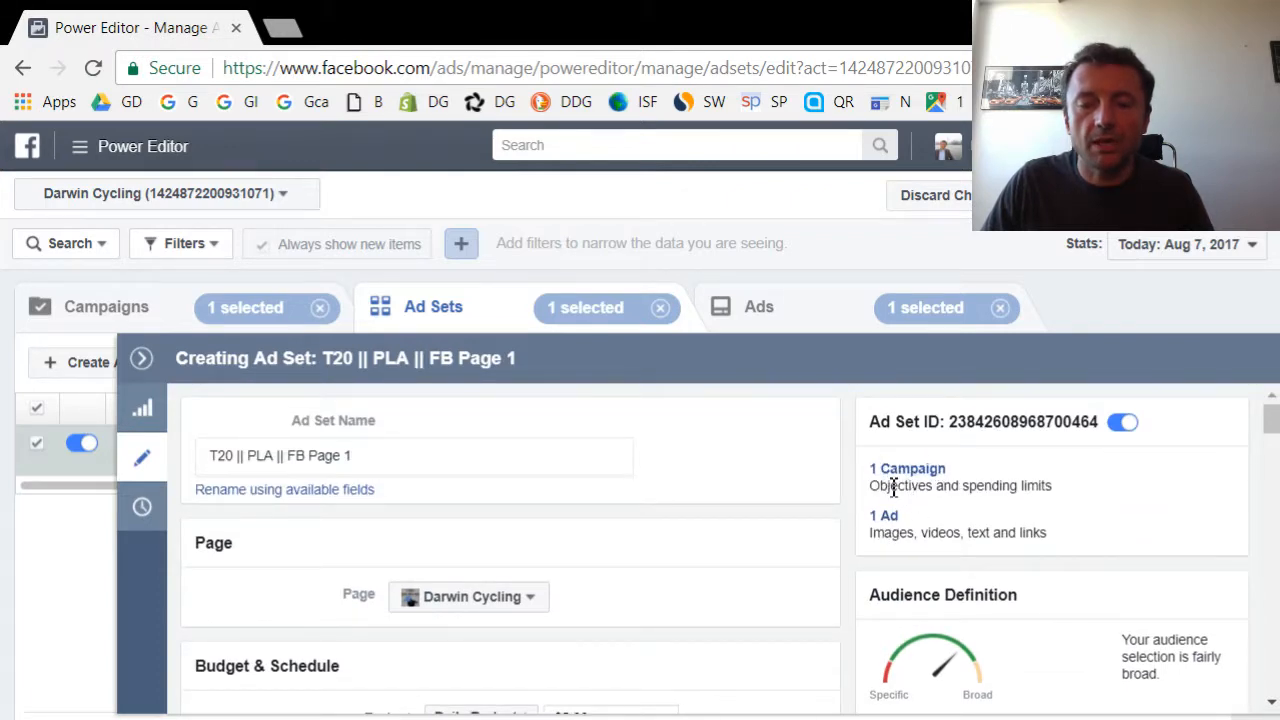
pyautogui.click(887, 518)
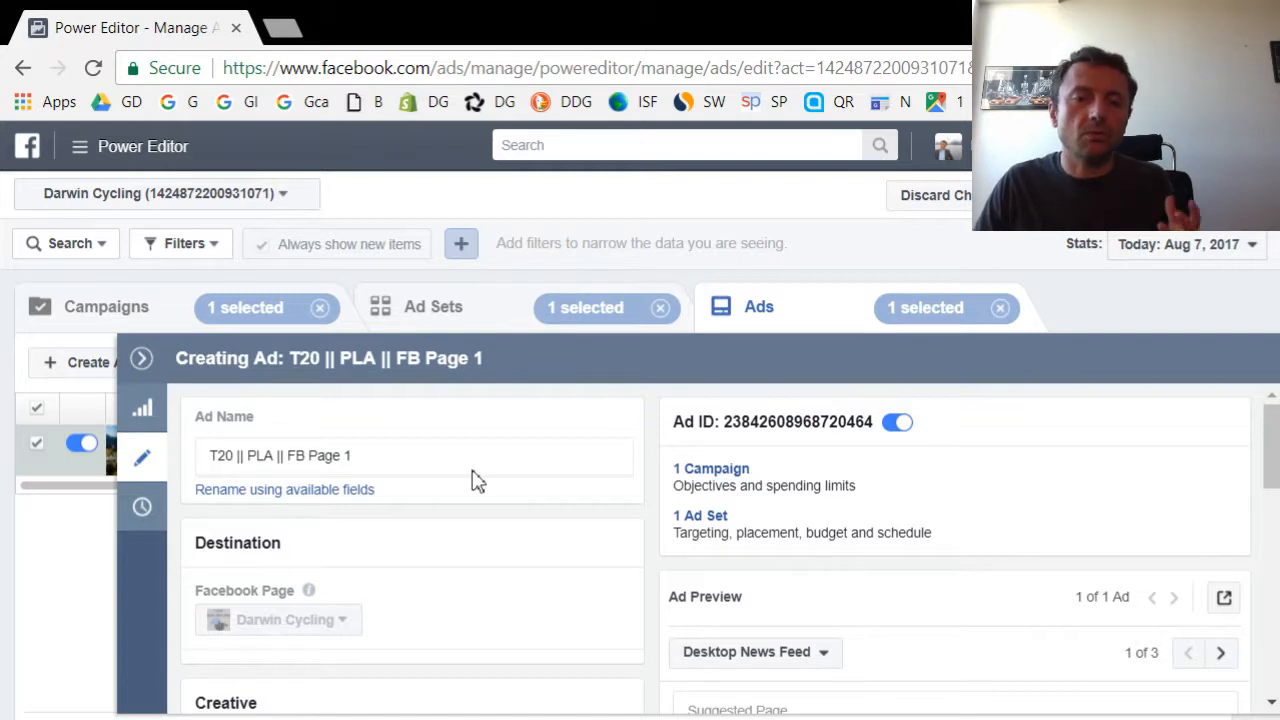
# Step: Examine the ad's destination Page, creative text, image, landing view, right column headline and preview
pyautogui.scroll(-1, 502, 519)
pyautogui.scroll(-1, 502, 519)
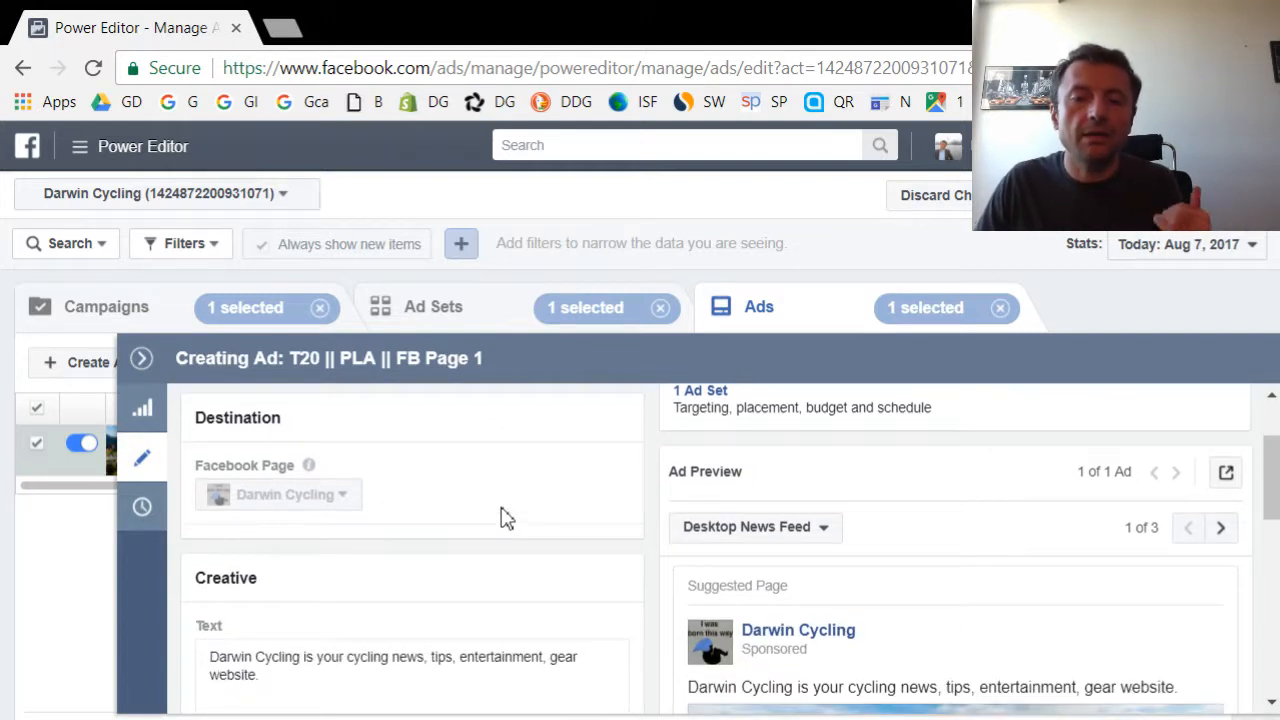
pyautogui.scroll(-1, 505, 517)
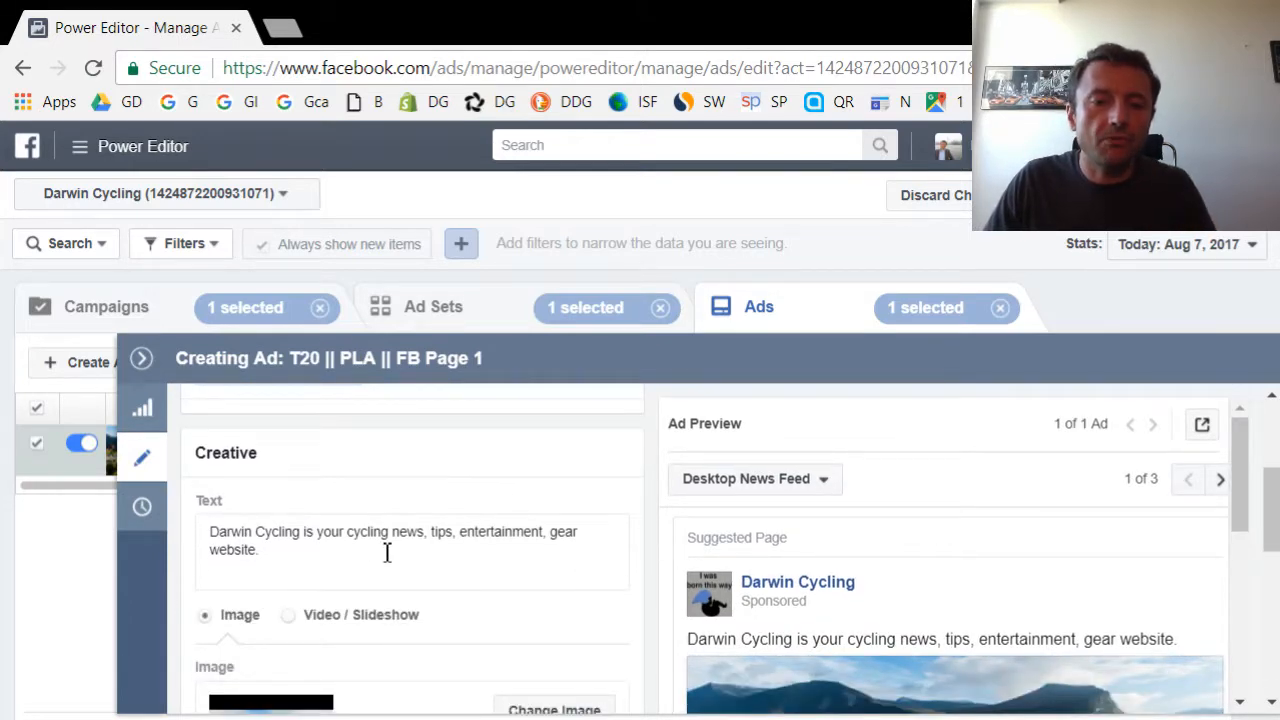
pyautogui.scroll(3, 362, 557)
pyautogui.scroll(-1, 360, 566)
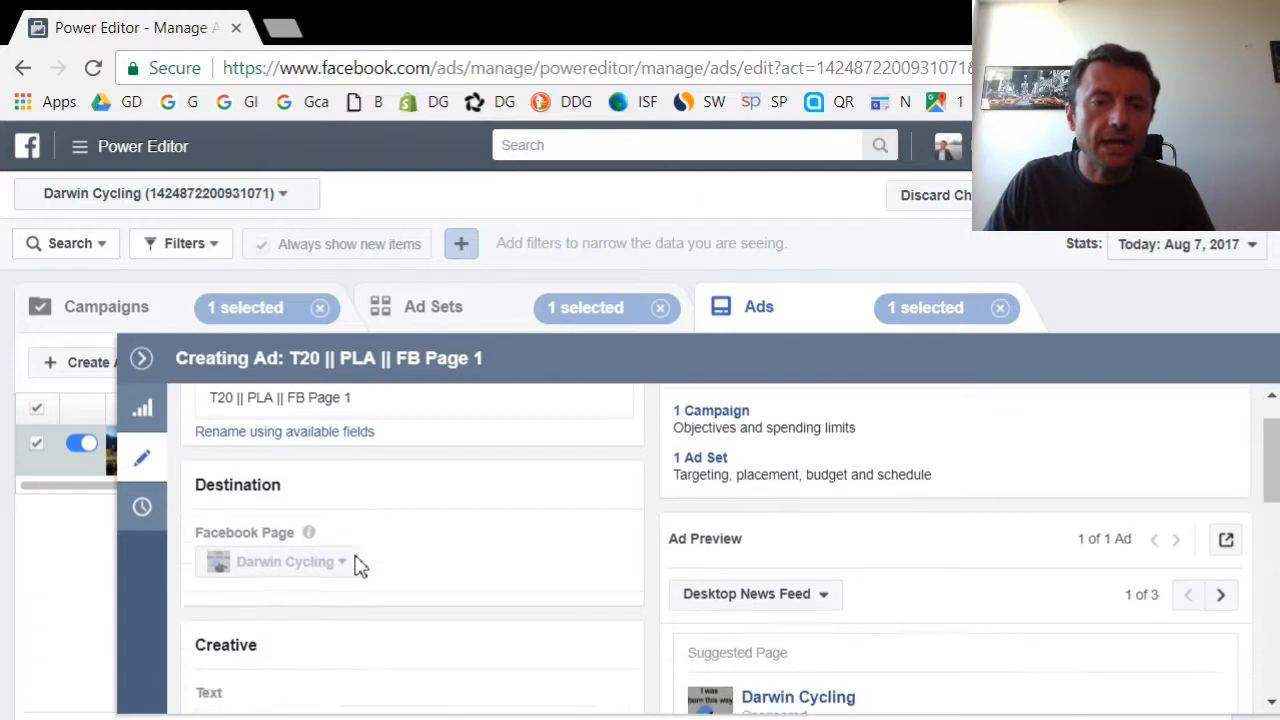
pyautogui.scroll(-2, 358, 566)
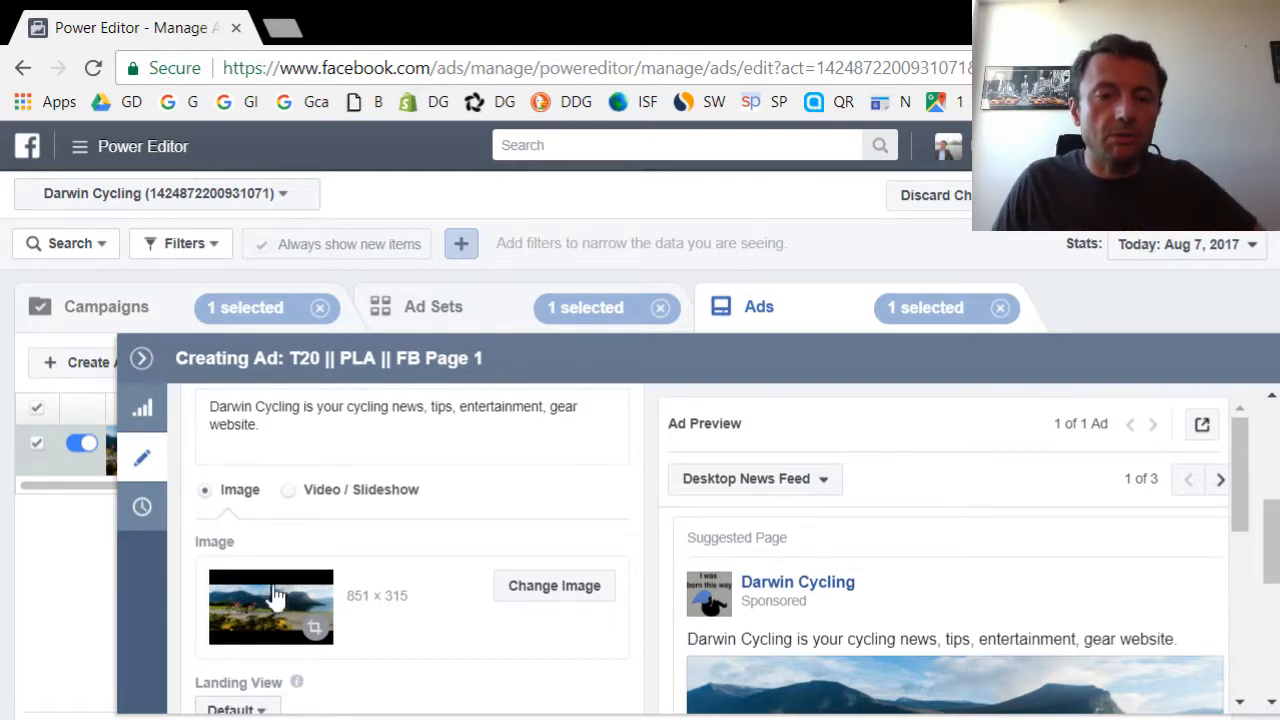
pyautogui.scroll(-1, 266, 566)
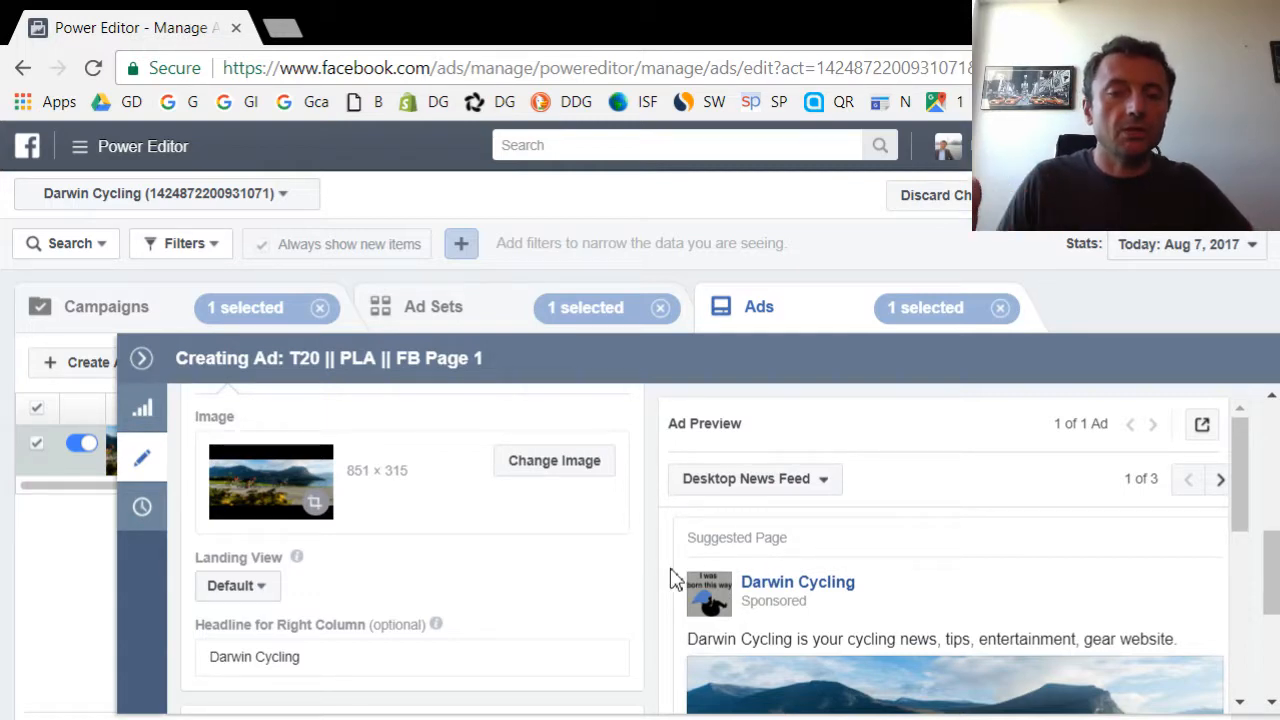
# Step: Search the free stock images for "cycling" as alternatives to the ad's image, and leave the image selection without choosing one
pyautogui.scroll(-3, 720, 569)
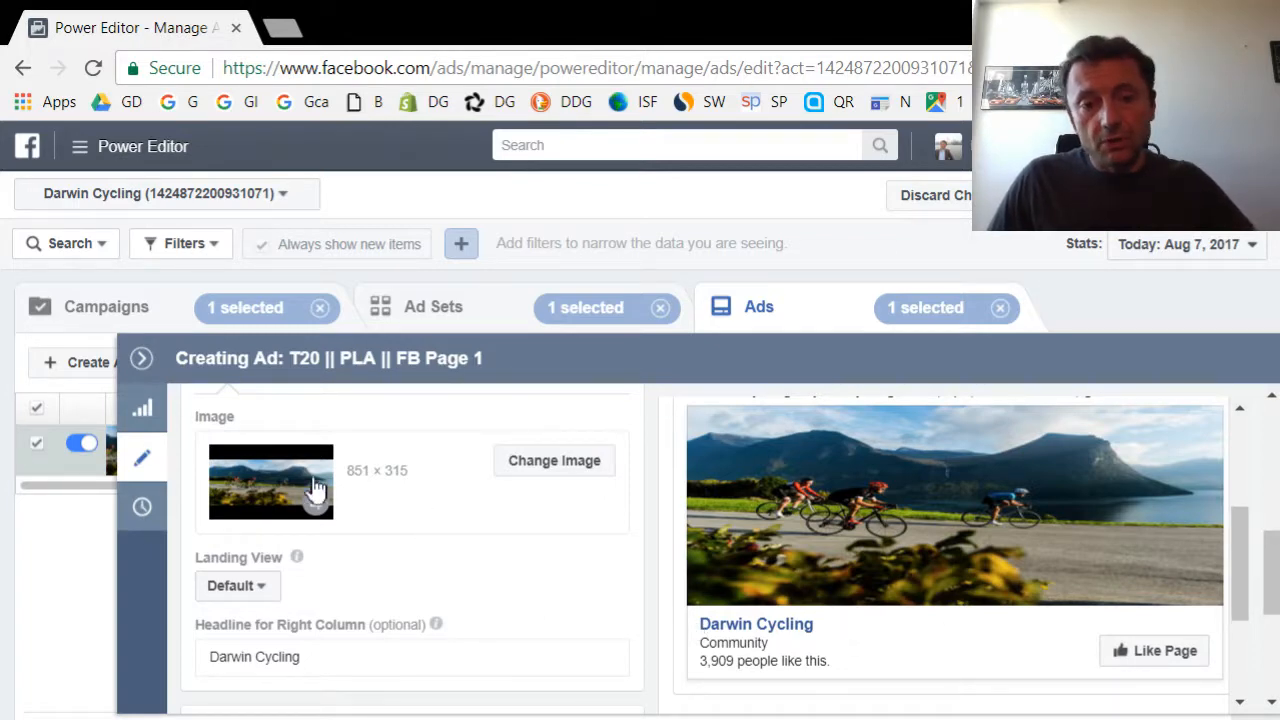
pyautogui.scroll(3, 285, 515)
pyautogui.scroll(-3, 316, 645)
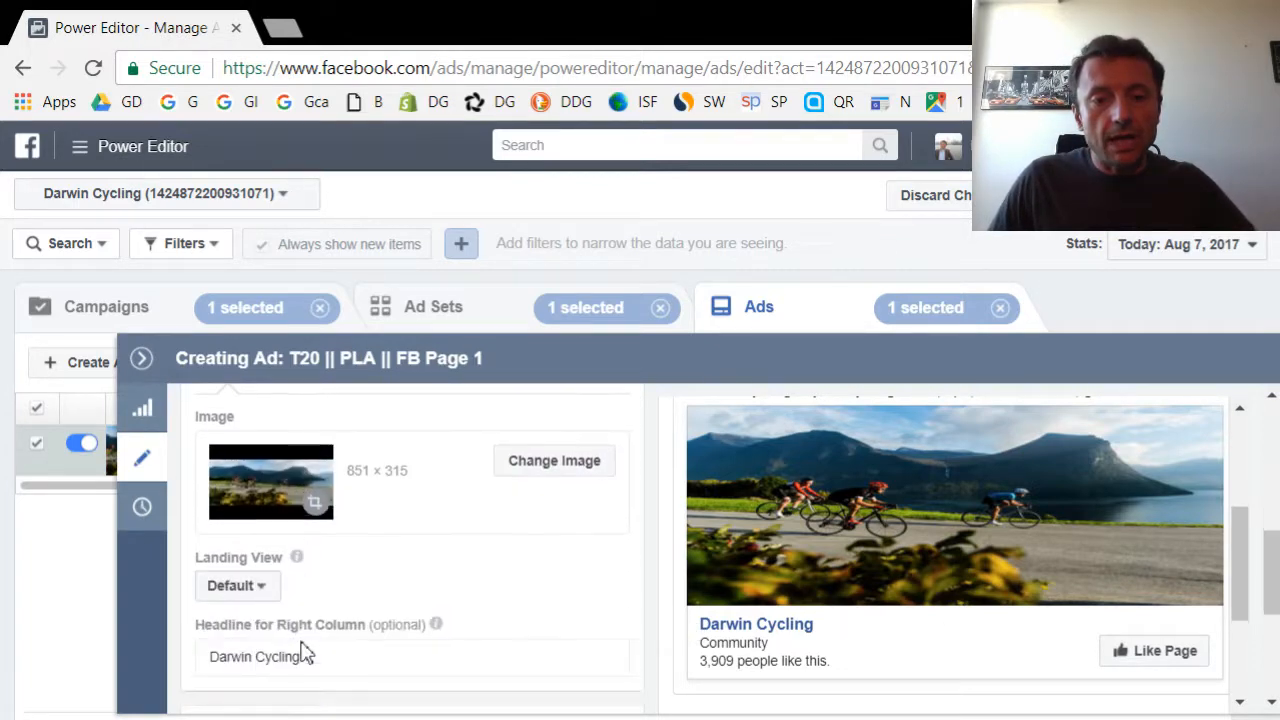
pyautogui.click(551, 466)
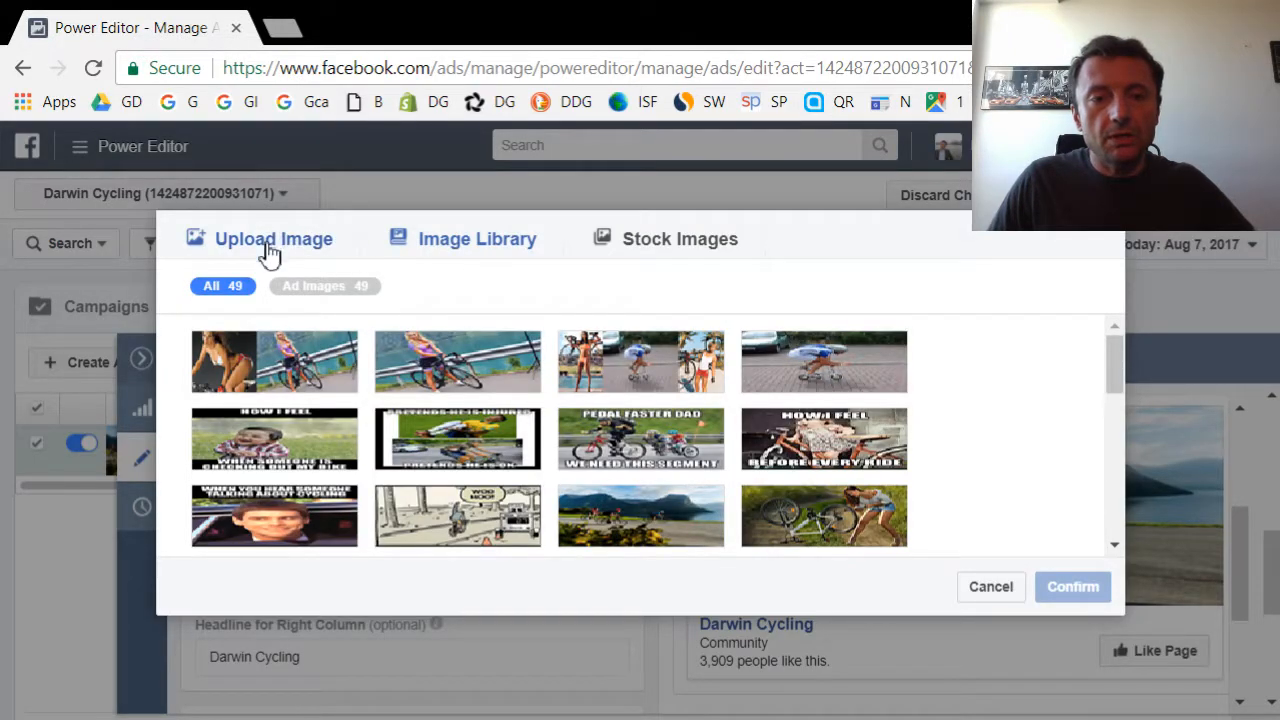
pyautogui.click(660, 242)
pyautogui.click(438, 291)
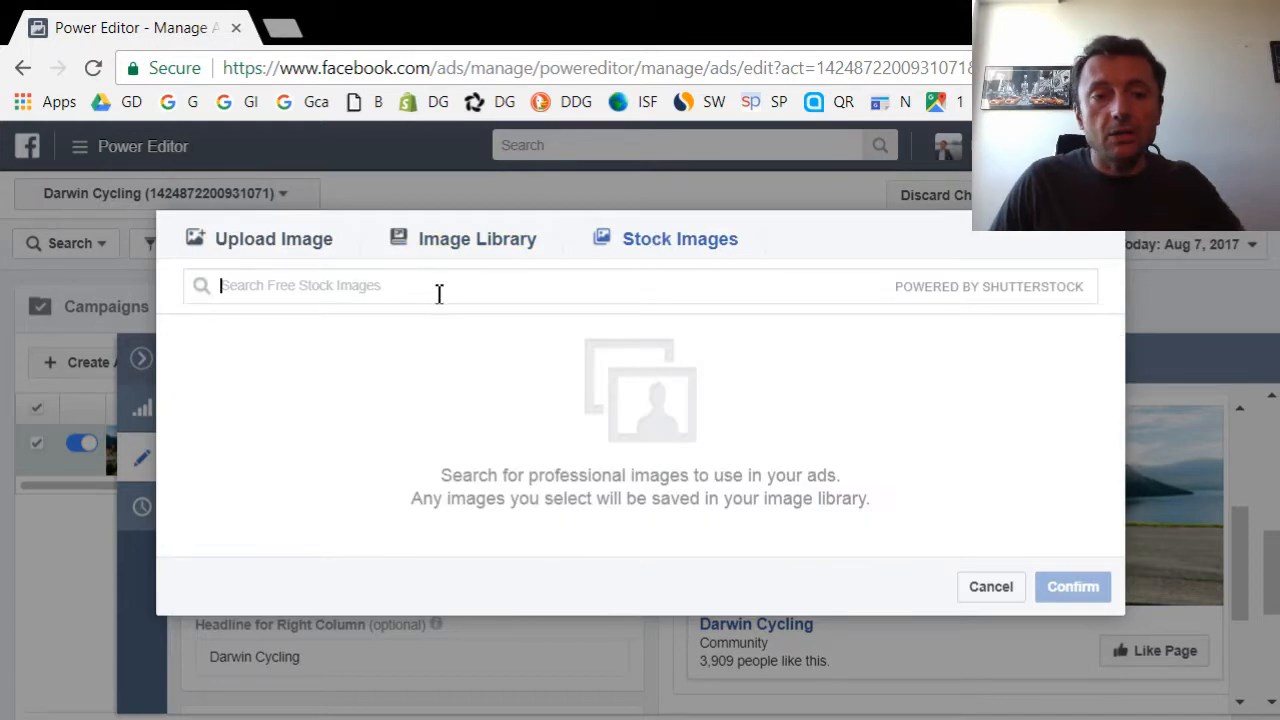
pyautogui.write('cycling')
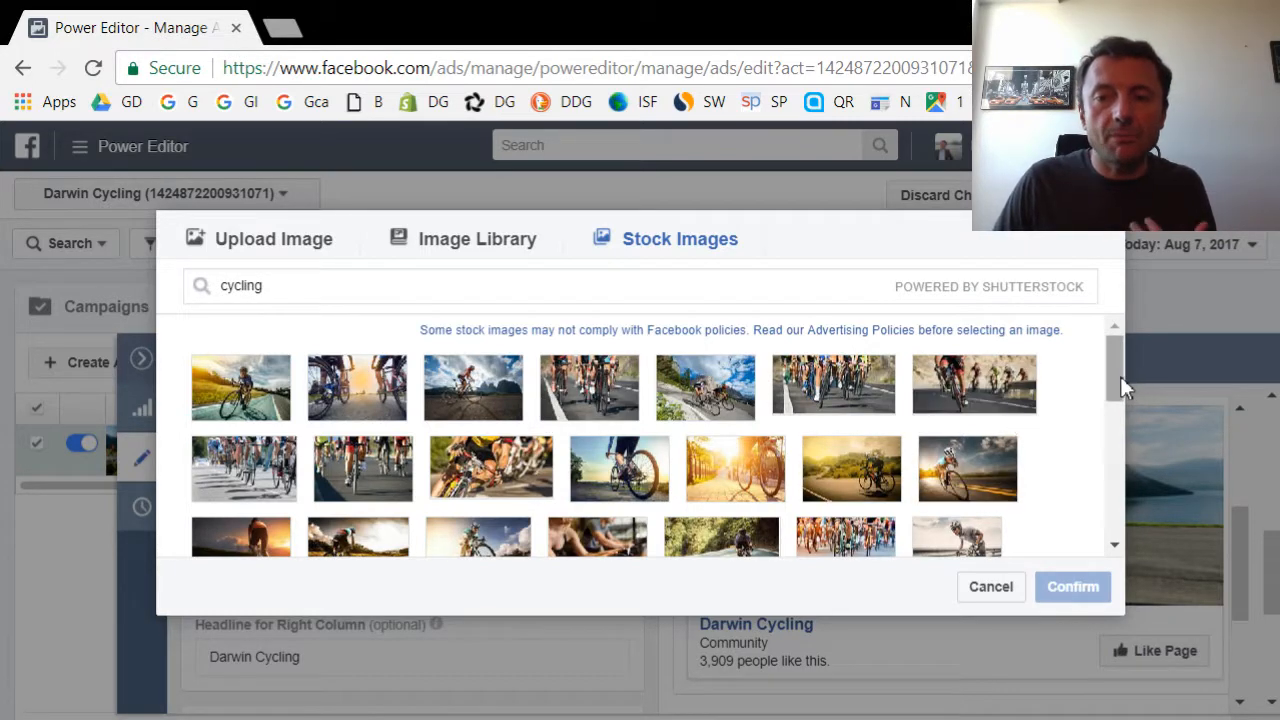
pyautogui.moveTo(1120, 376); pyautogui.dragTo(1107, 346)
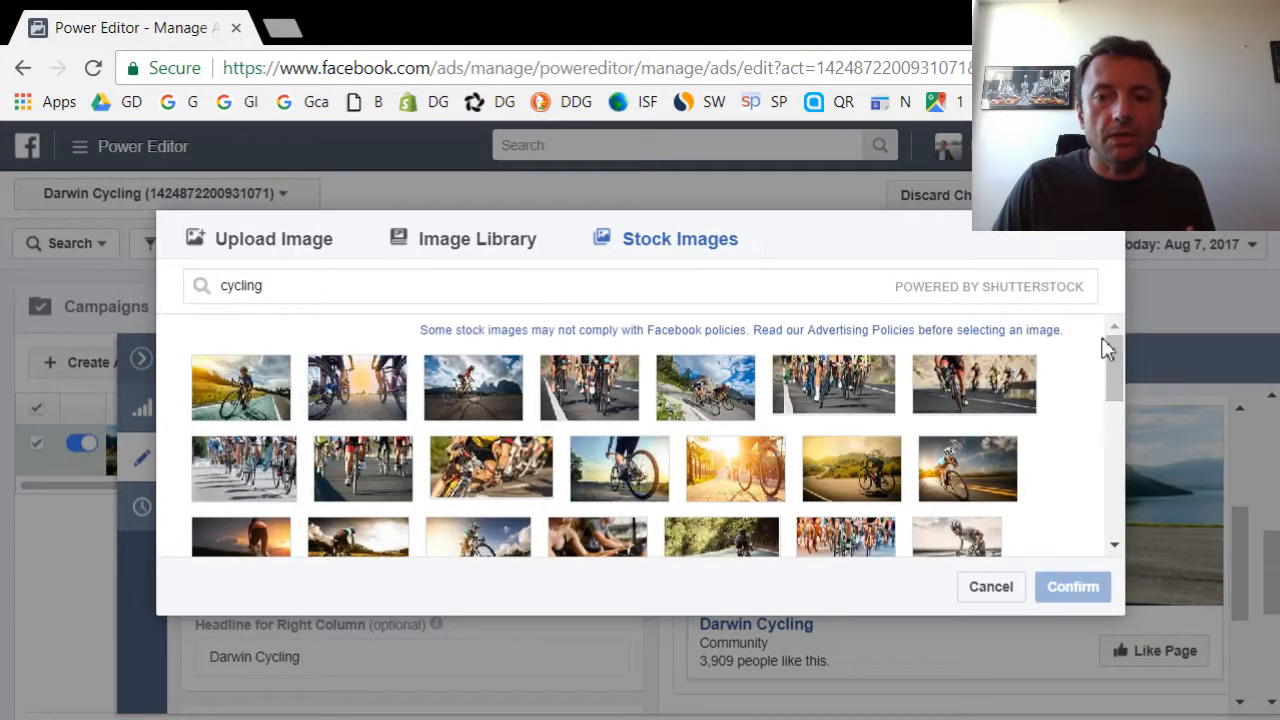
pyautogui.click(1010, 592)
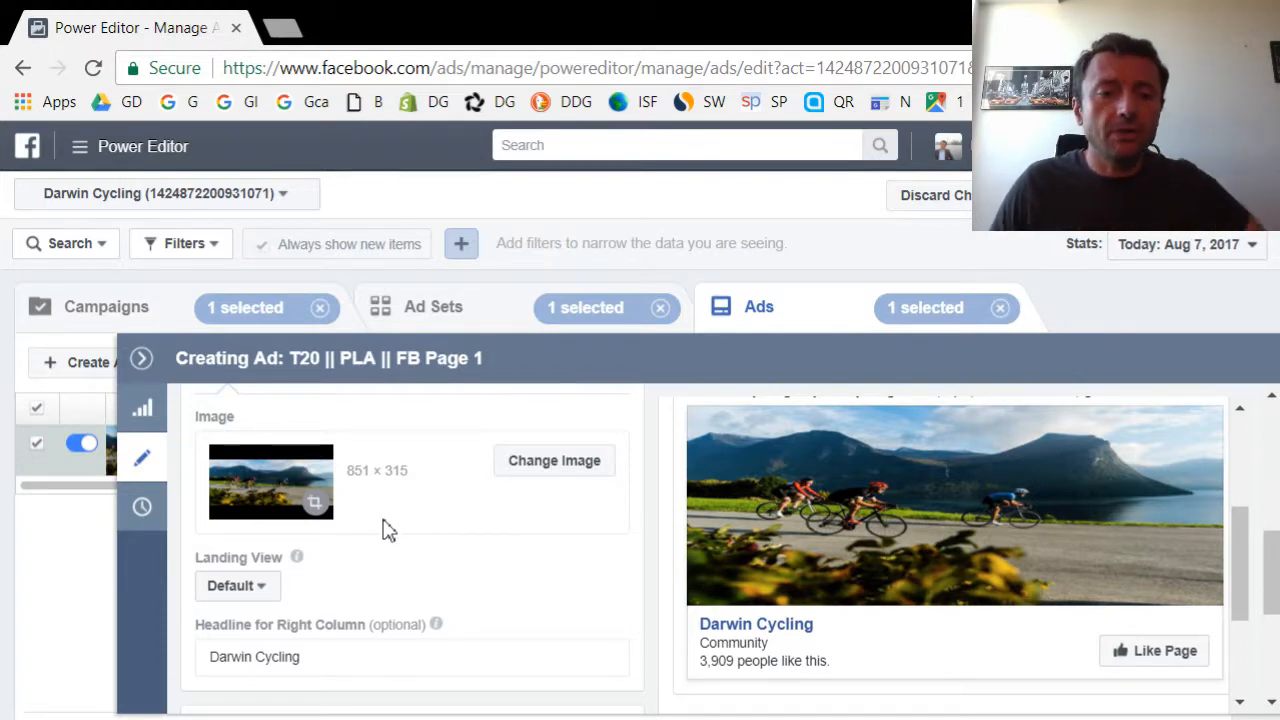
# Step: Examine the ad's pixel tracking and offline tracking settings, including the explanation of offline tracking
pyautogui.scroll(-3, 388, 530)
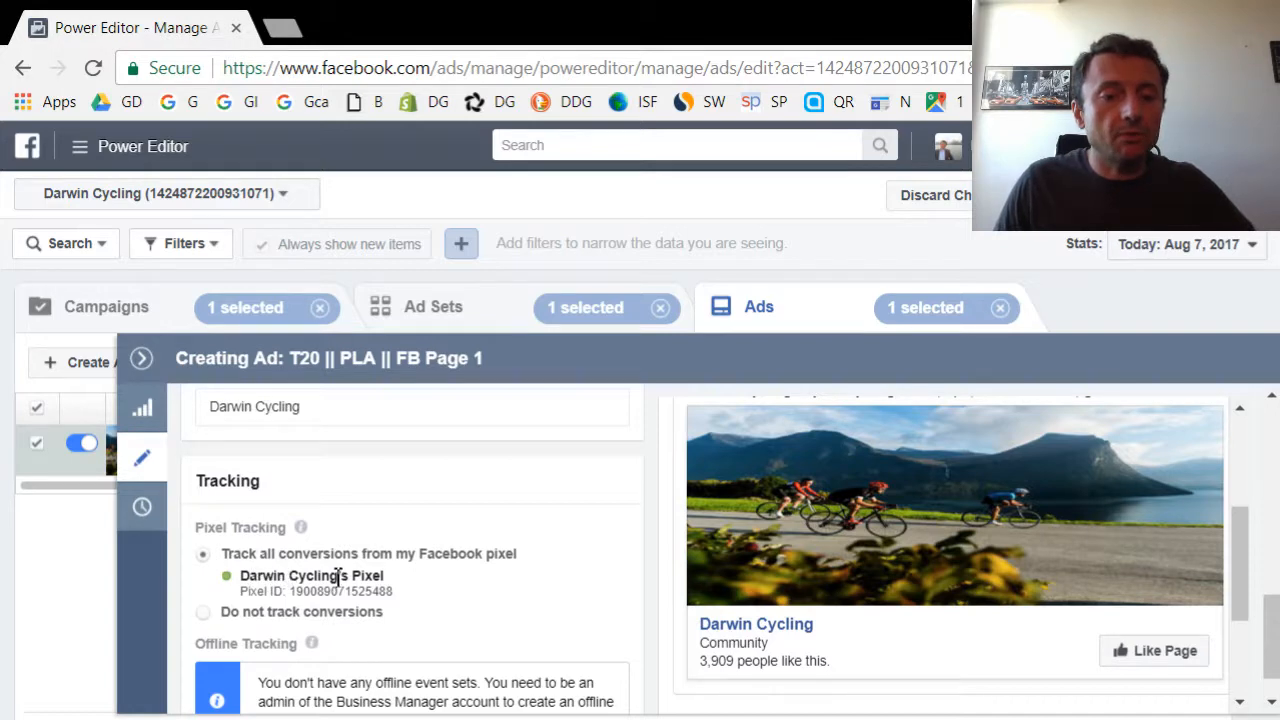
pyautogui.scroll(-1, 338, 577)
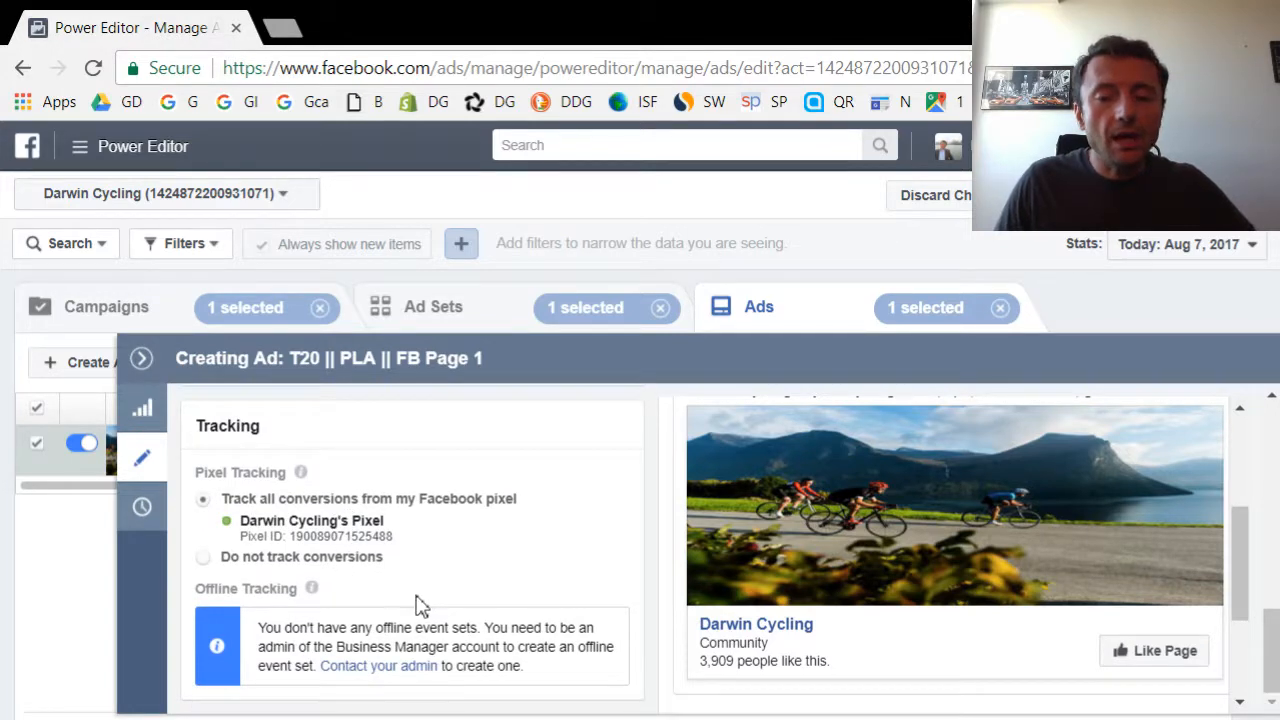
pyautogui.moveTo(307, 590)
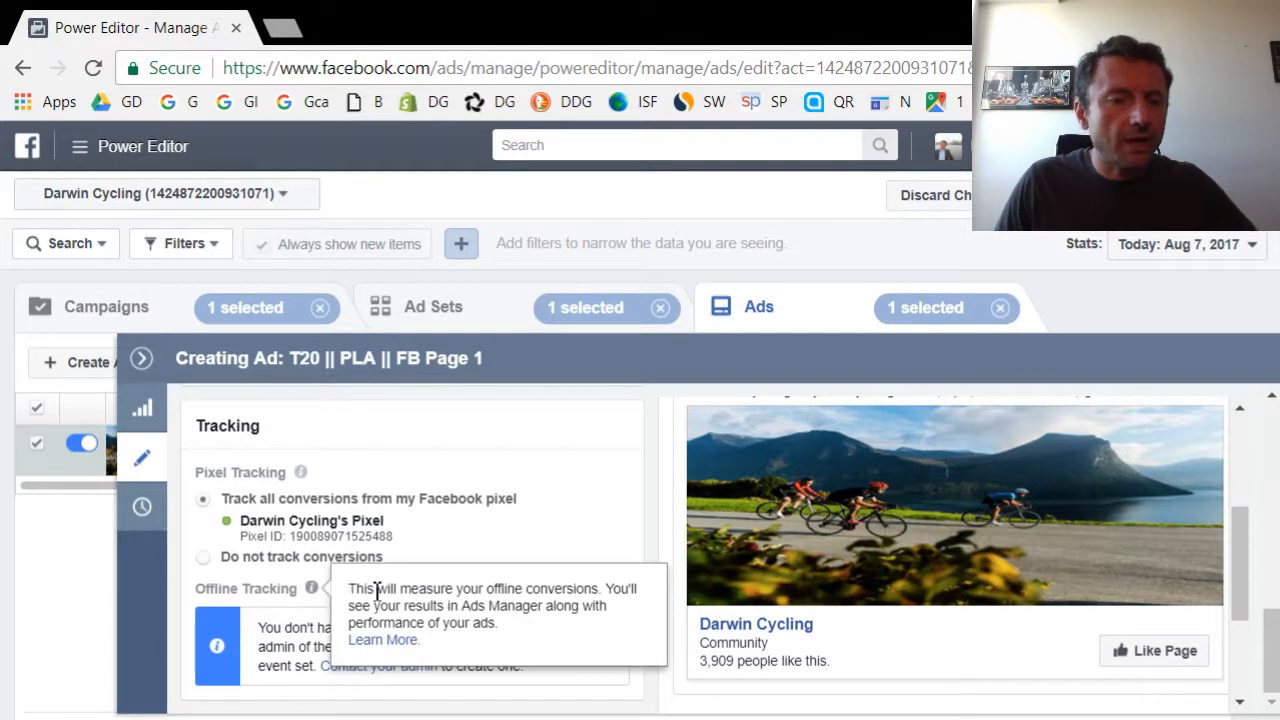
pyautogui.scroll(5, 476, 547)
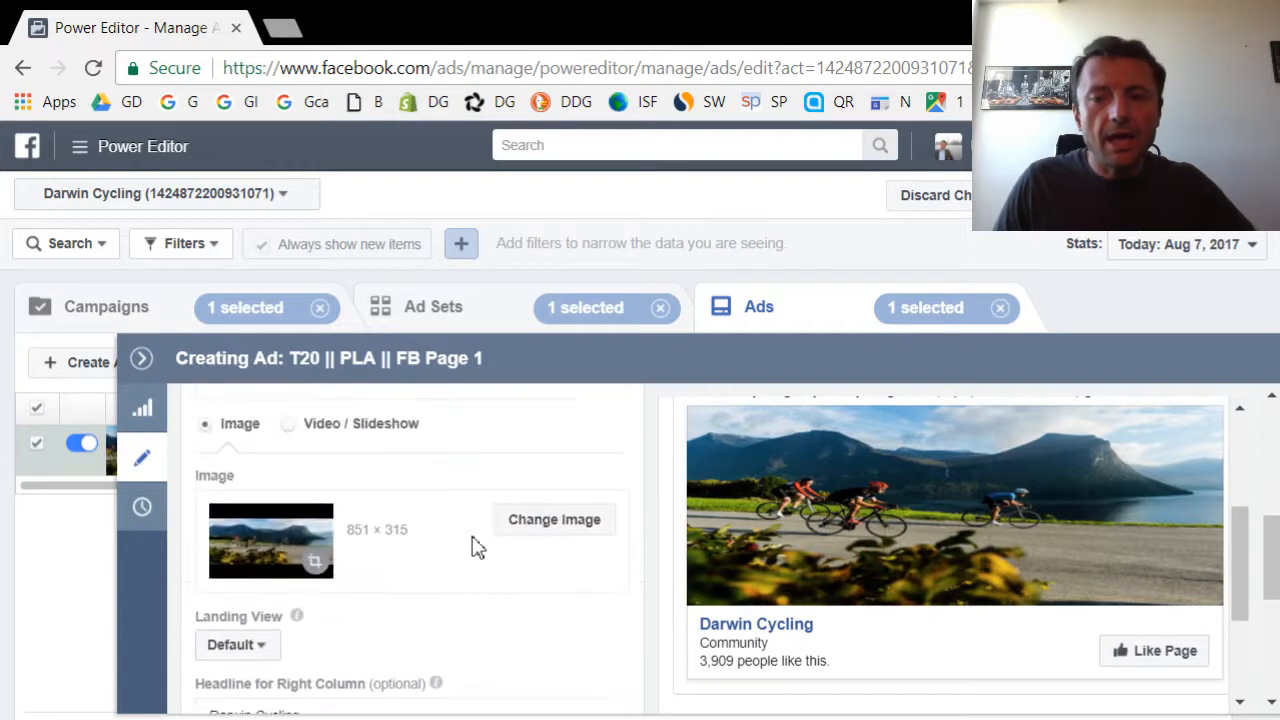
pyautogui.scroll(10, 476, 547)
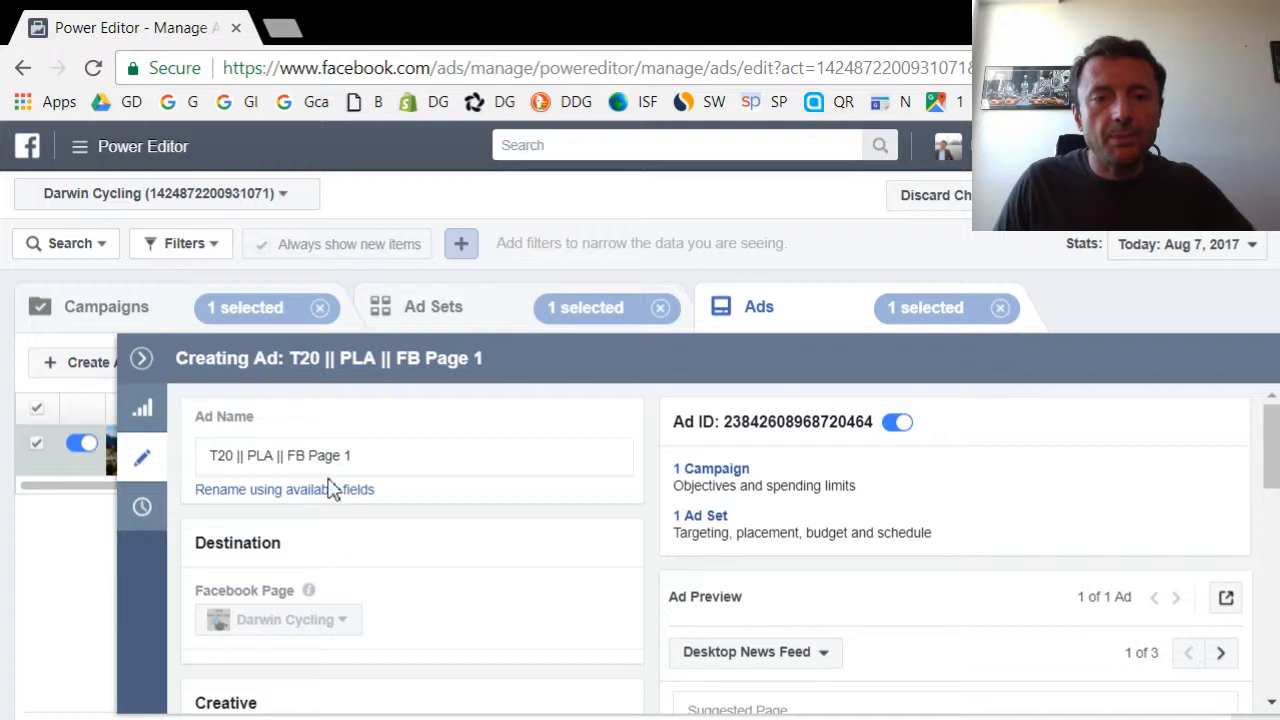
# Step: Close the ad's editor and review the draft campaign, ad set and ad T20 || PLA || FB Page 1 for confirmation
pyautogui.click(143, 360)
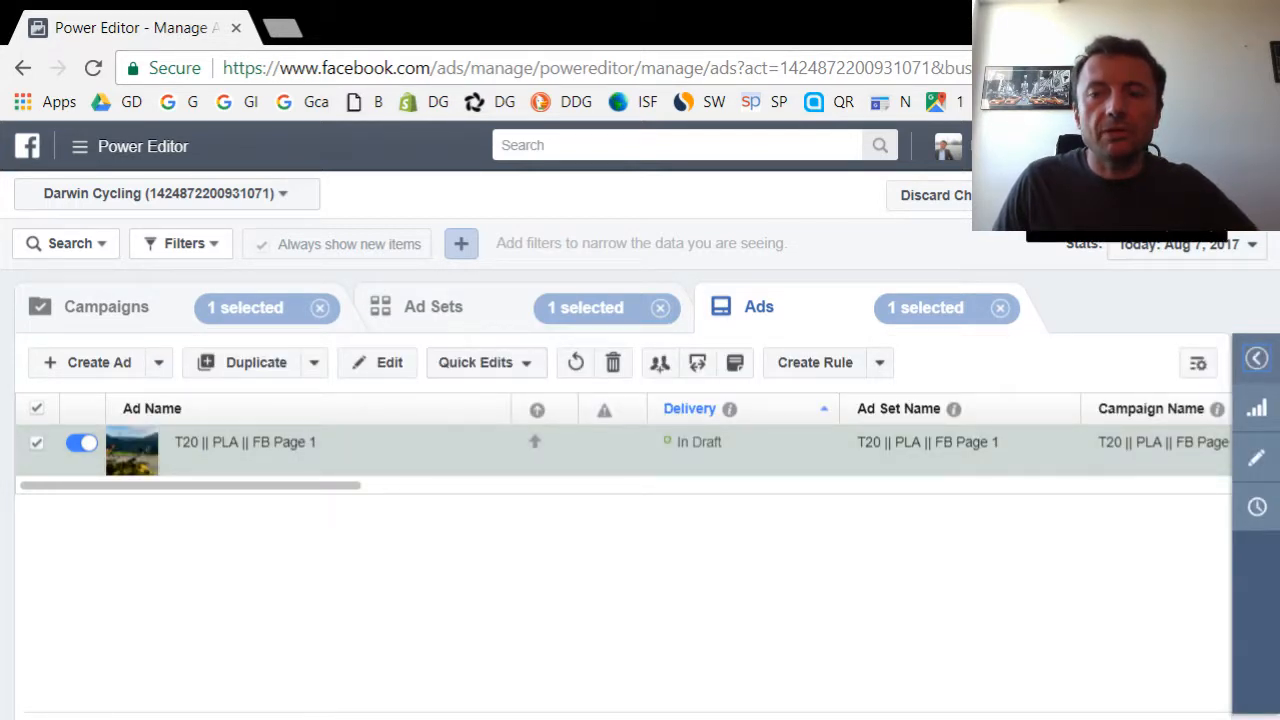
pyautogui.click(1126, 195)
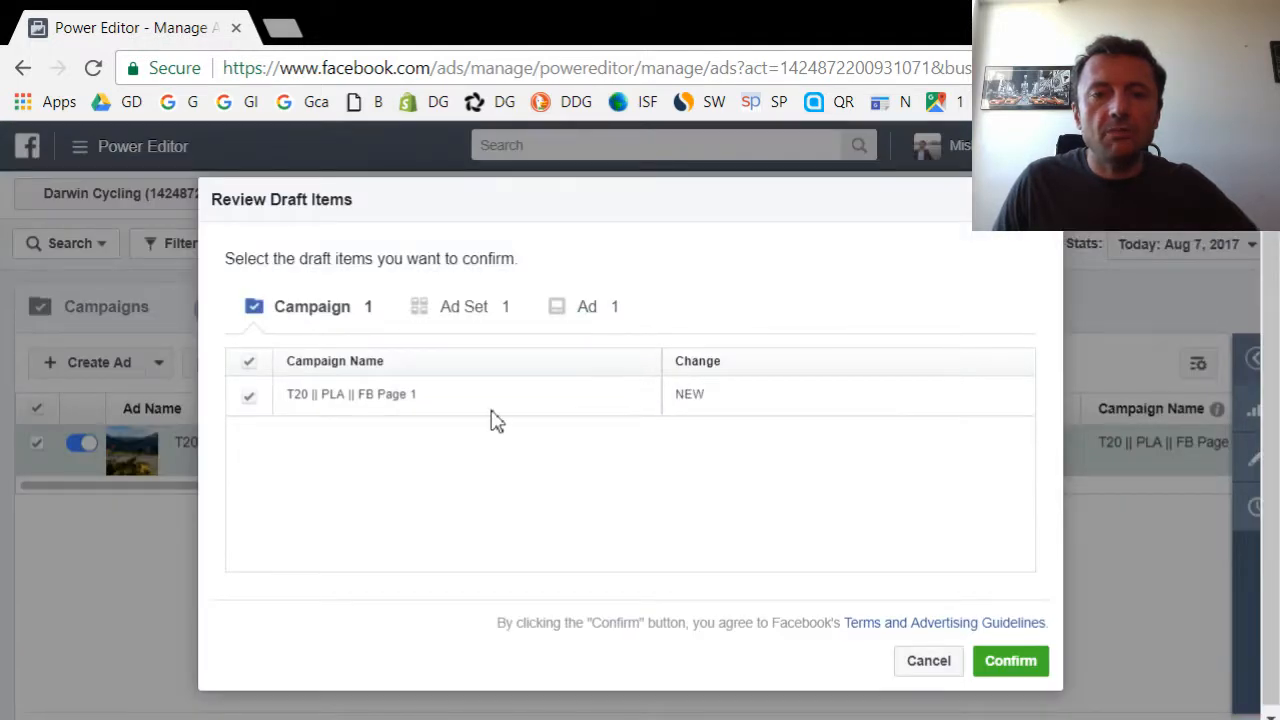
pyautogui.click(468, 307)
pyautogui.click(592, 308)
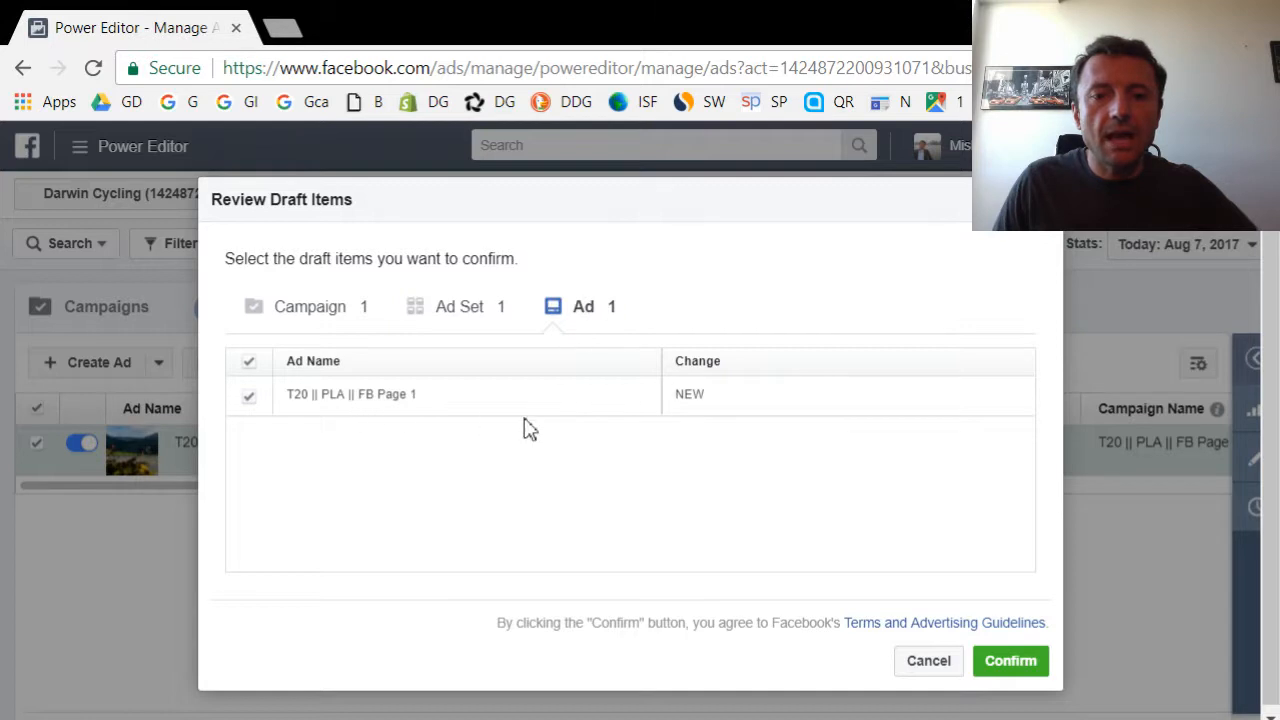